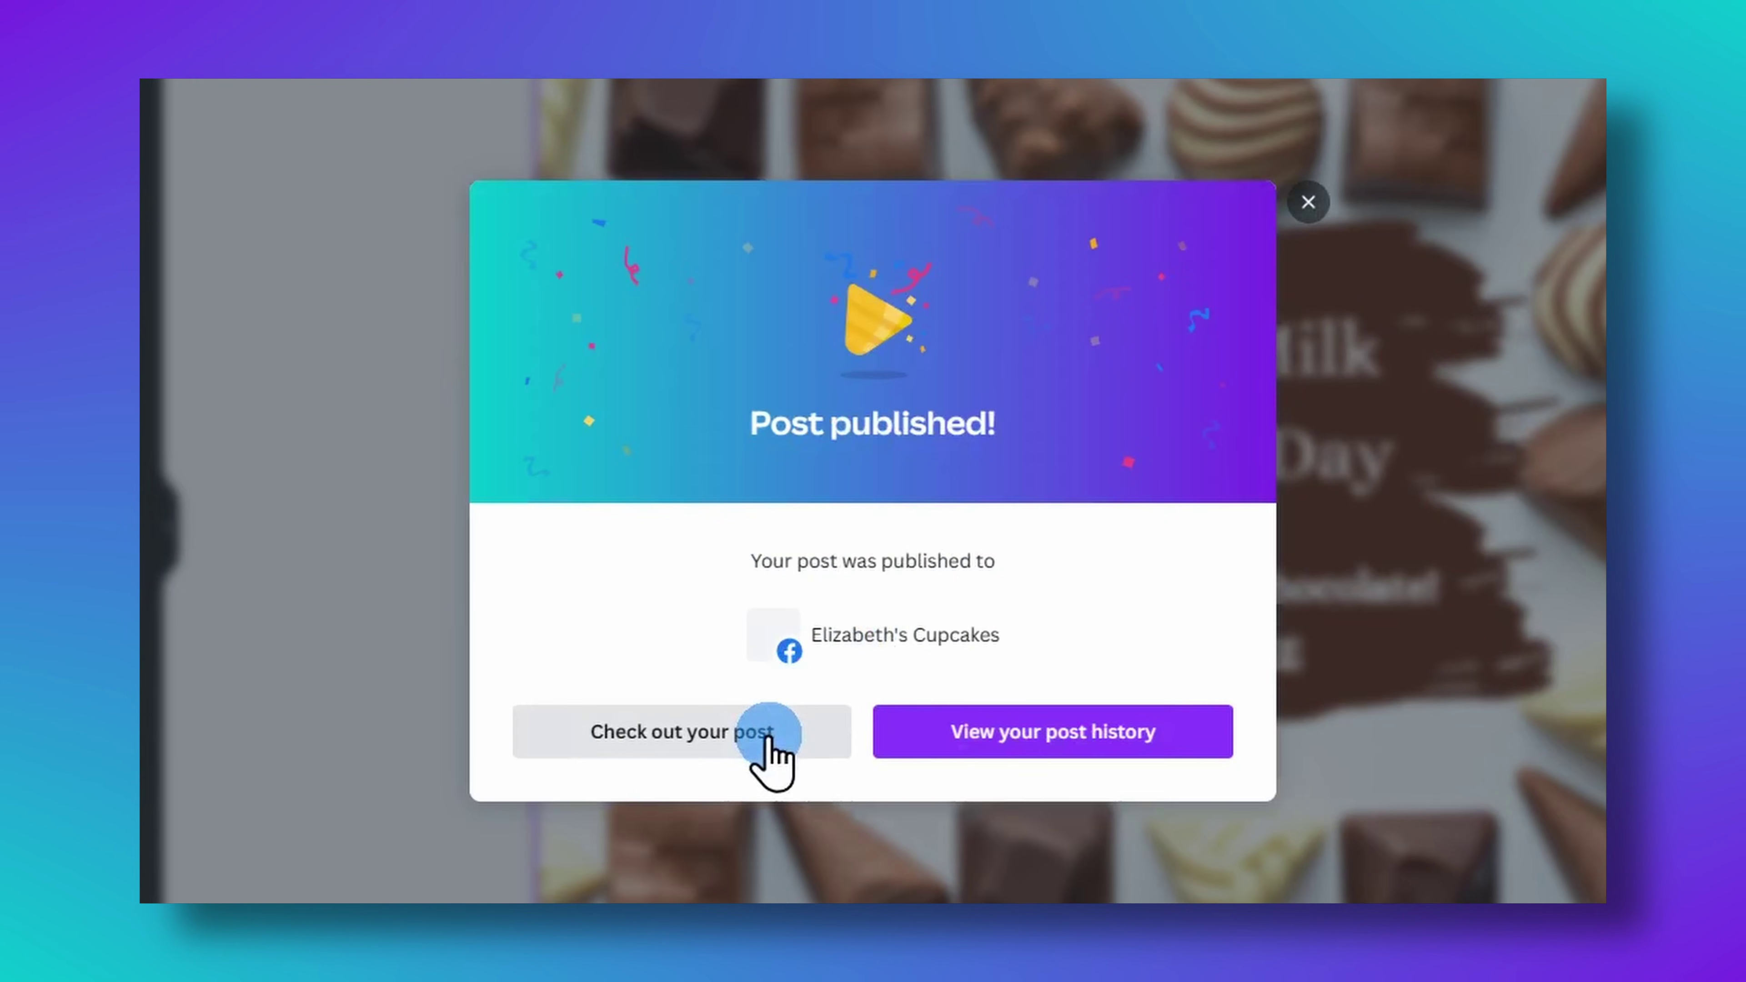
- View the published National Milk Chocolate Day post on Facebook
{"action": "left_click", "coordinate": [770, 756]}
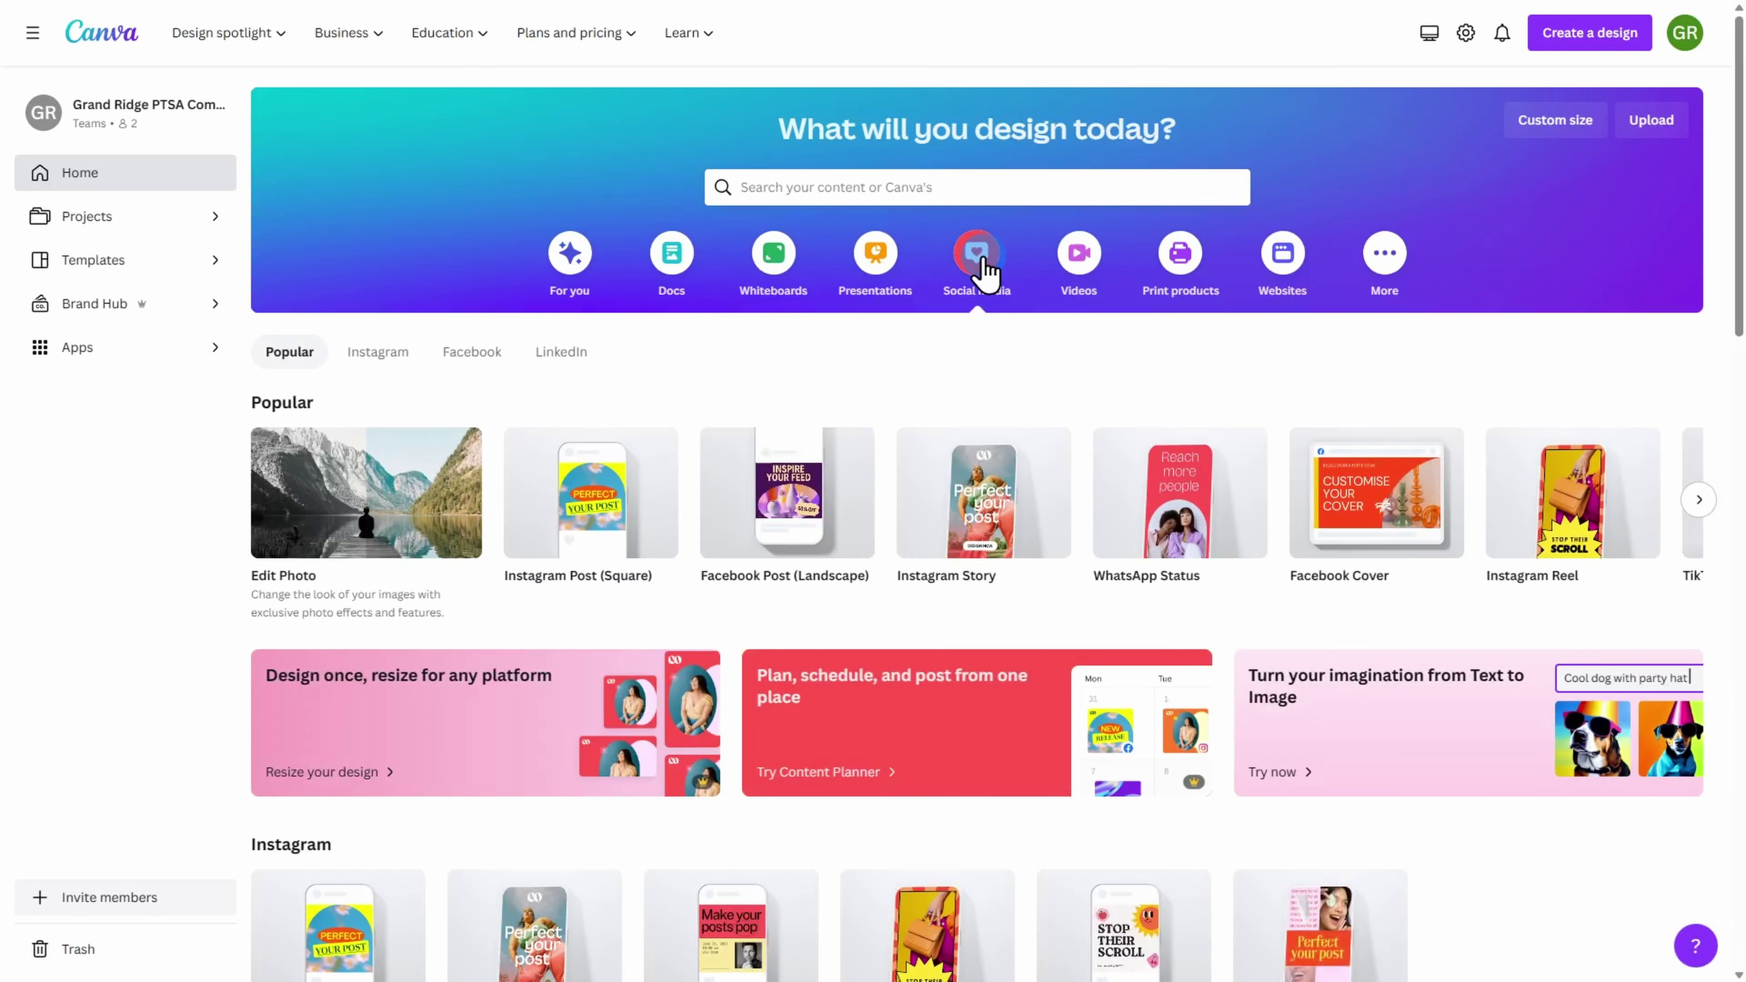
- Browse the Home page's Social media formats and launch the Content Planner from its 'Plan, schedule, and post' banner
{"action": "left_click", "coordinate": [1040, 519]}
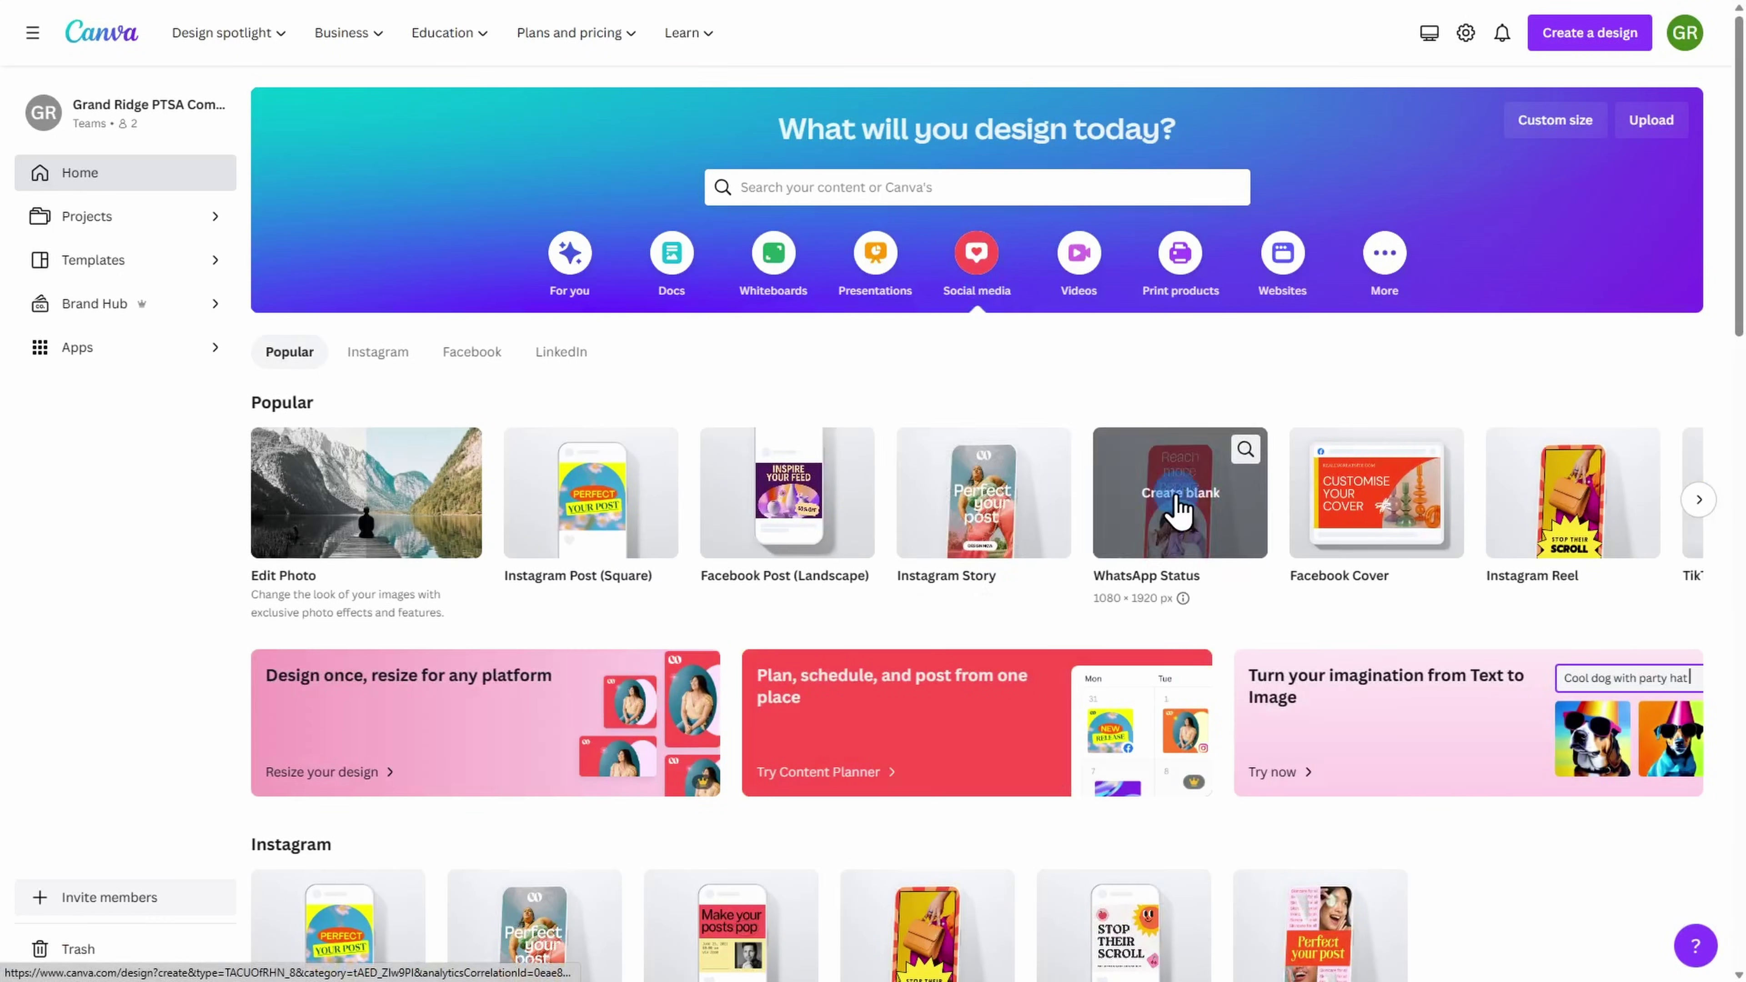
{"action": "left_click", "coordinate": [1693, 500]}
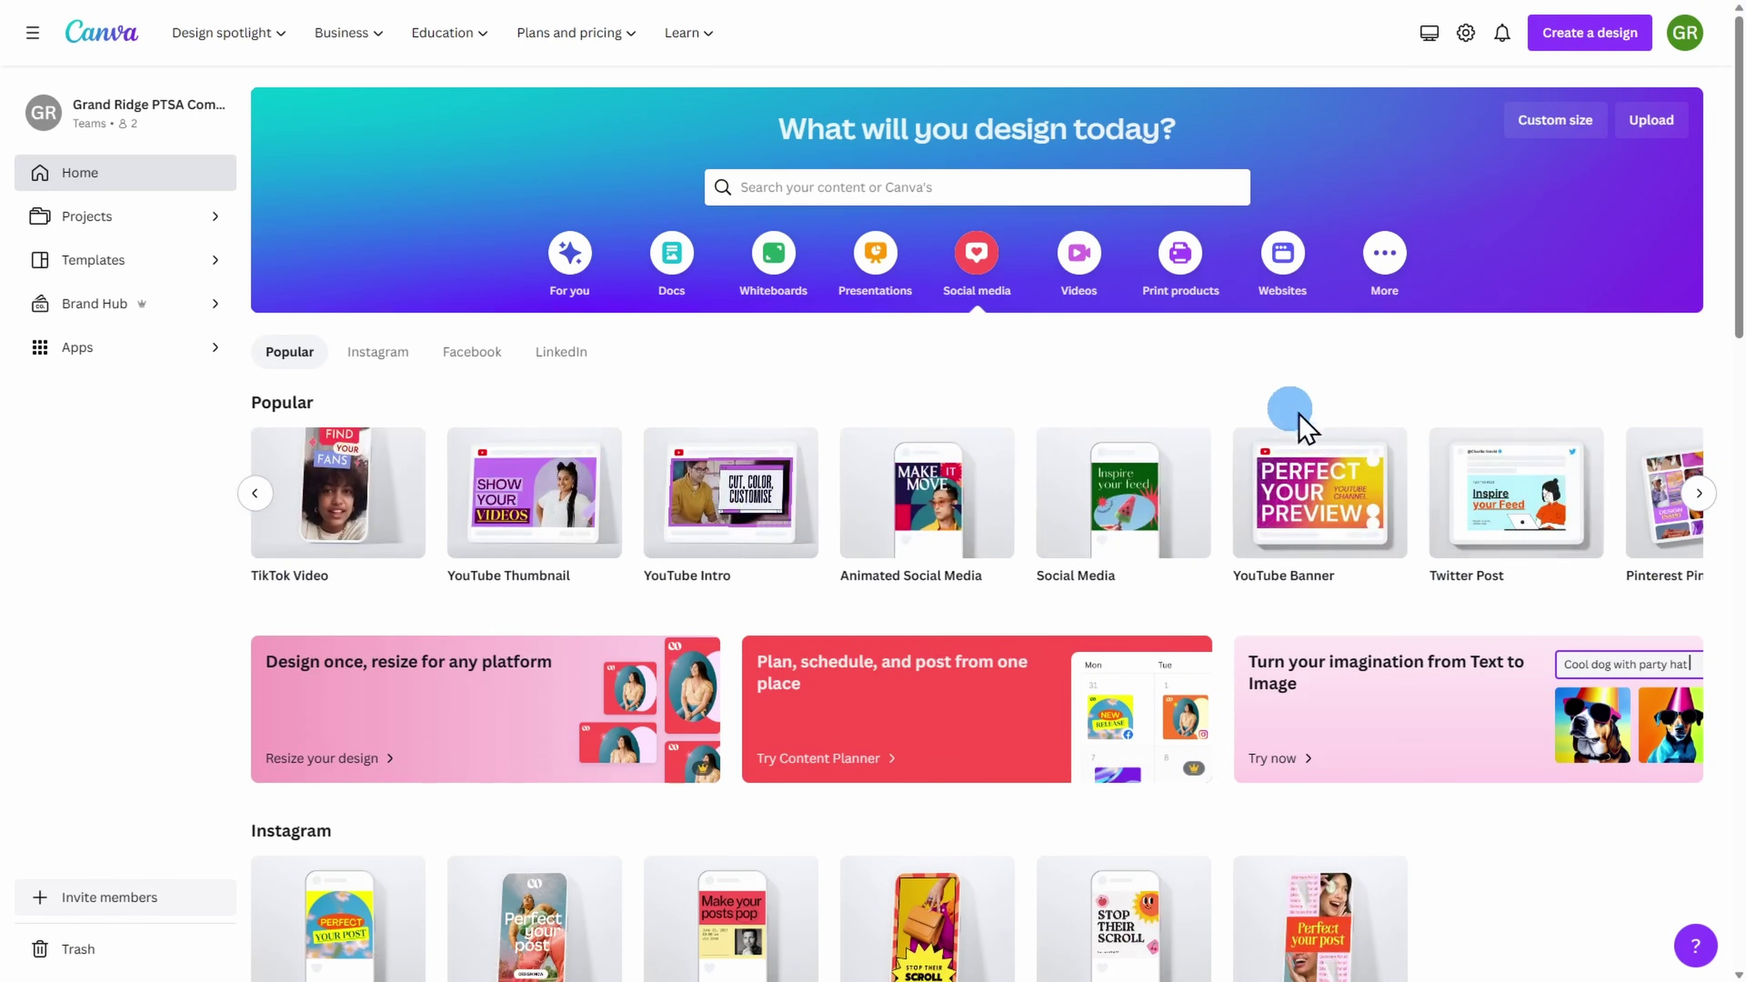
{"action": "scroll", "coordinate": [1201, 385], "scroll_direction": "down", "scroll_amount": 2}
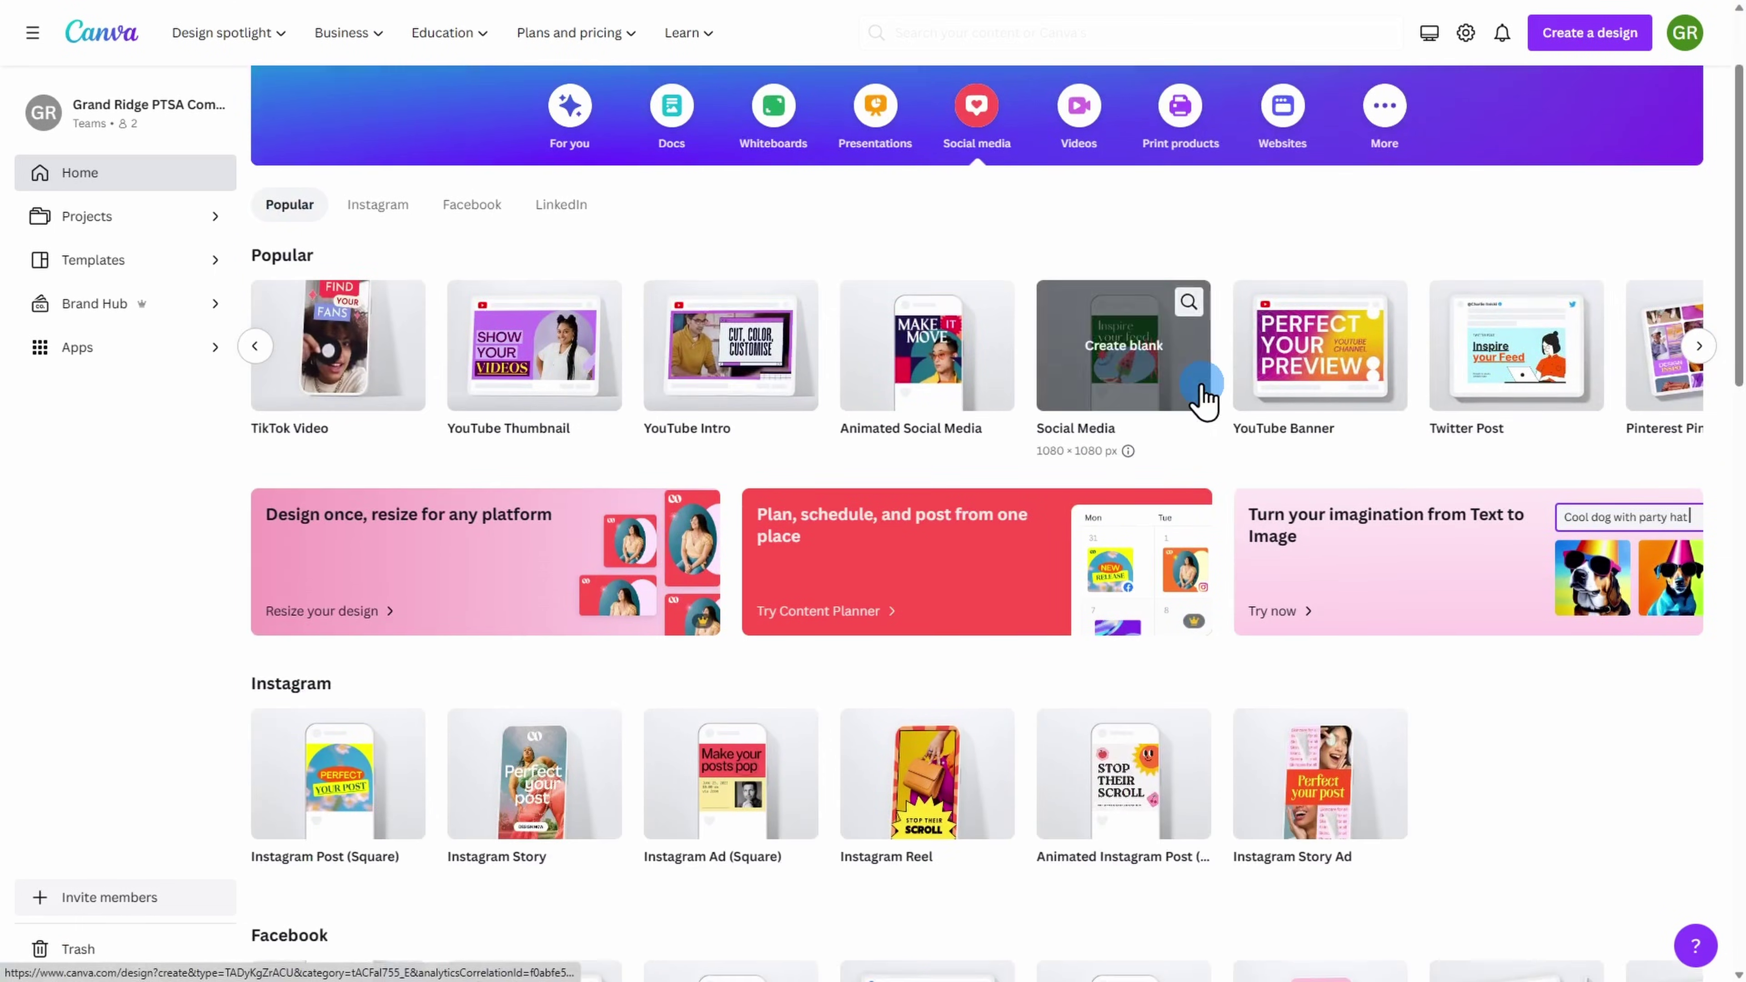
{"action": "left_click", "coordinate": [1002, 596]}
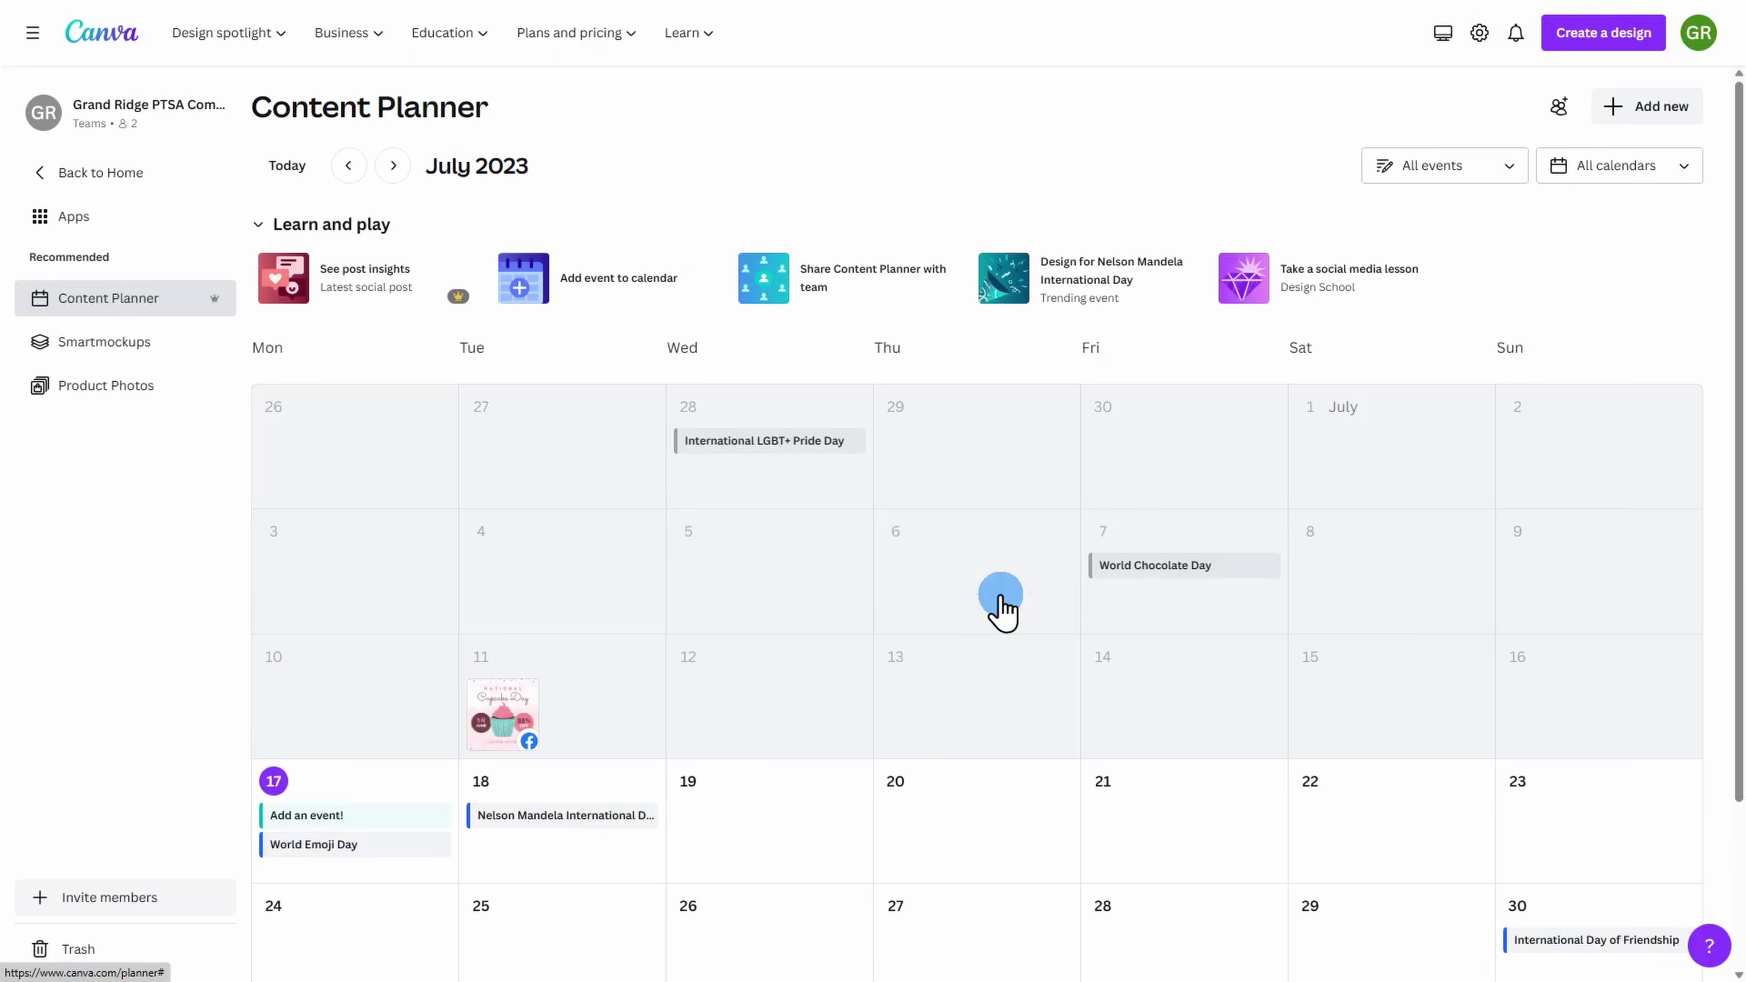
- Add a 'National Milk Chocolate Day' event on Friday July 28, then preview and close its suggested templates
{"action": "scroll", "coordinate": [1000, 604], "scroll_direction": "down", "scroll_amount": 2}
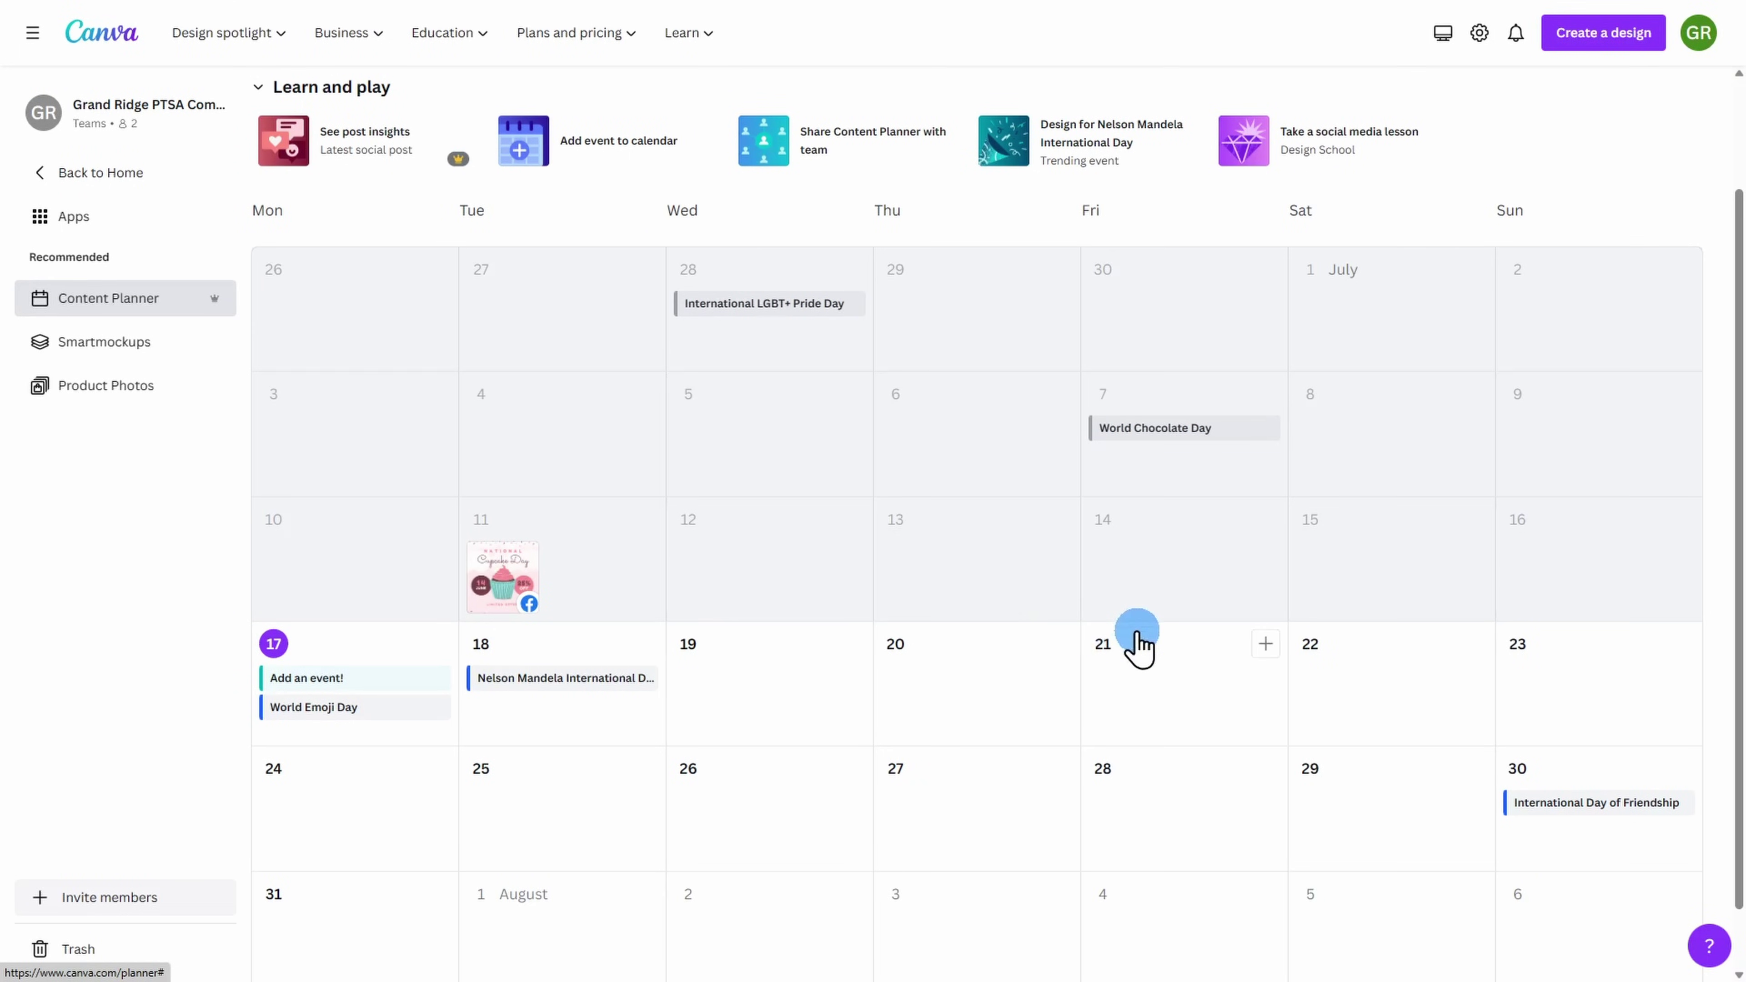
{"action": "left_click", "coordinate": [1164, 791]}
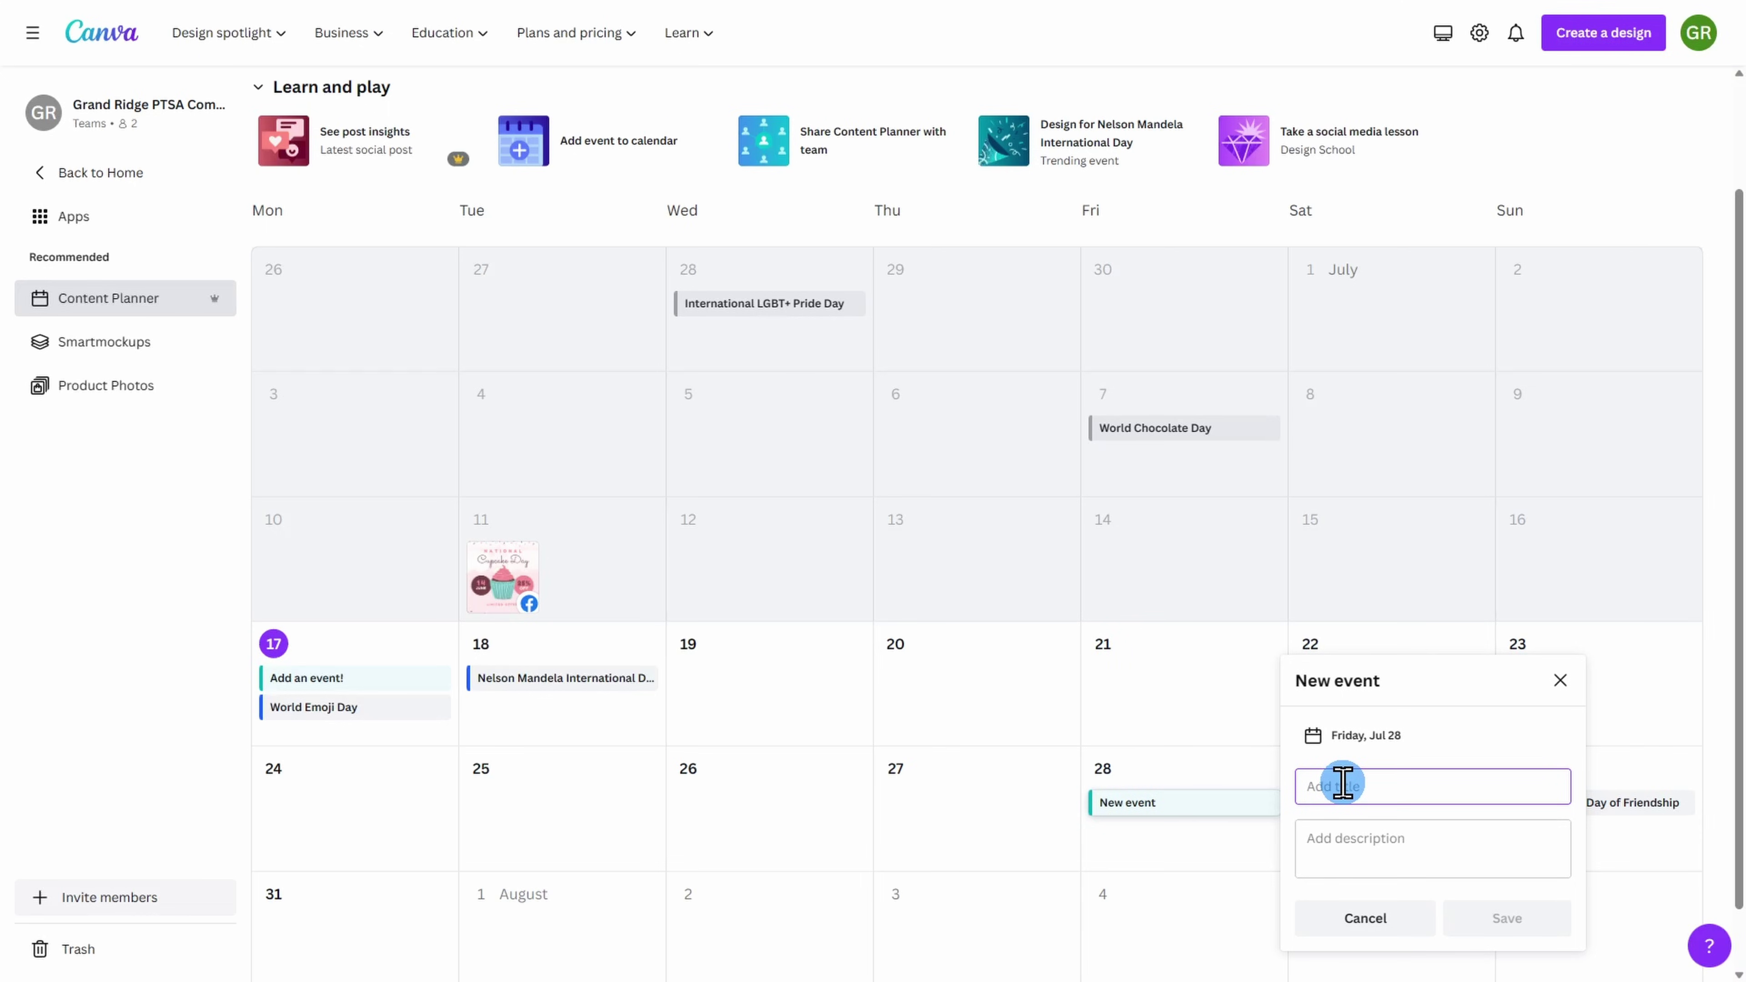
{"action": "type", "text": "National Milk Chocolate Day"}
{"action": "left_click", "coordinate": [1497, 919]}
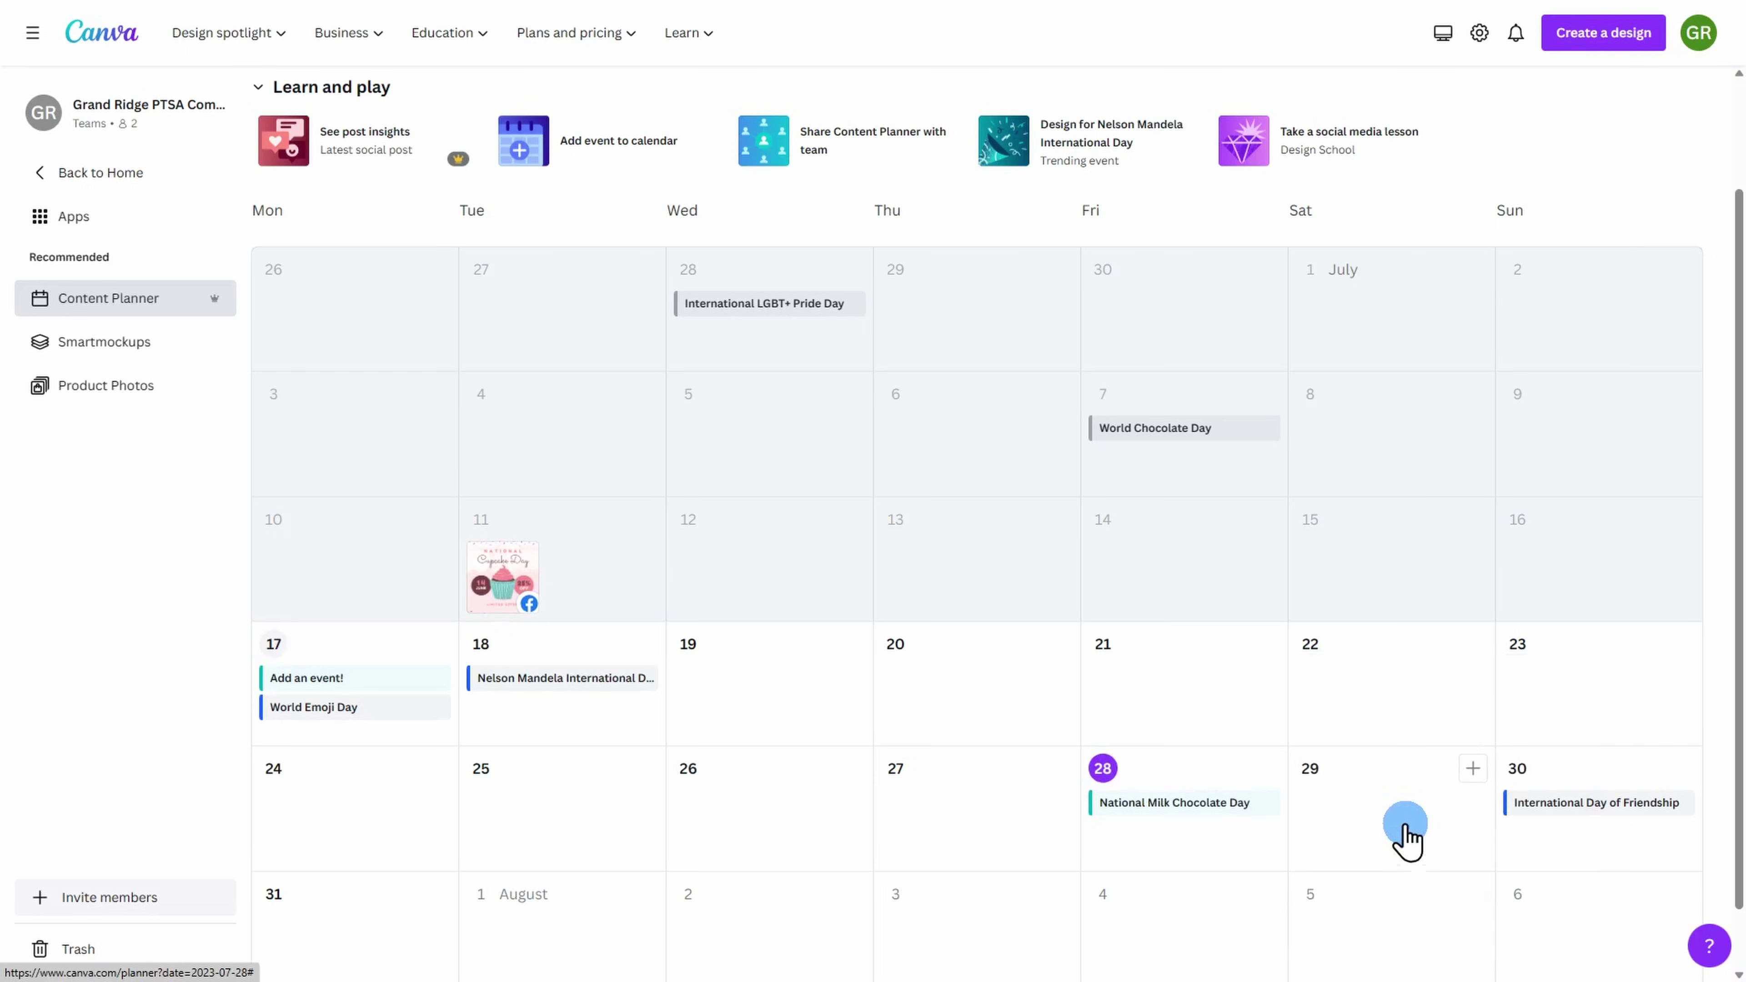
{"action": "left_click", "coordinate": [1219, 826]}
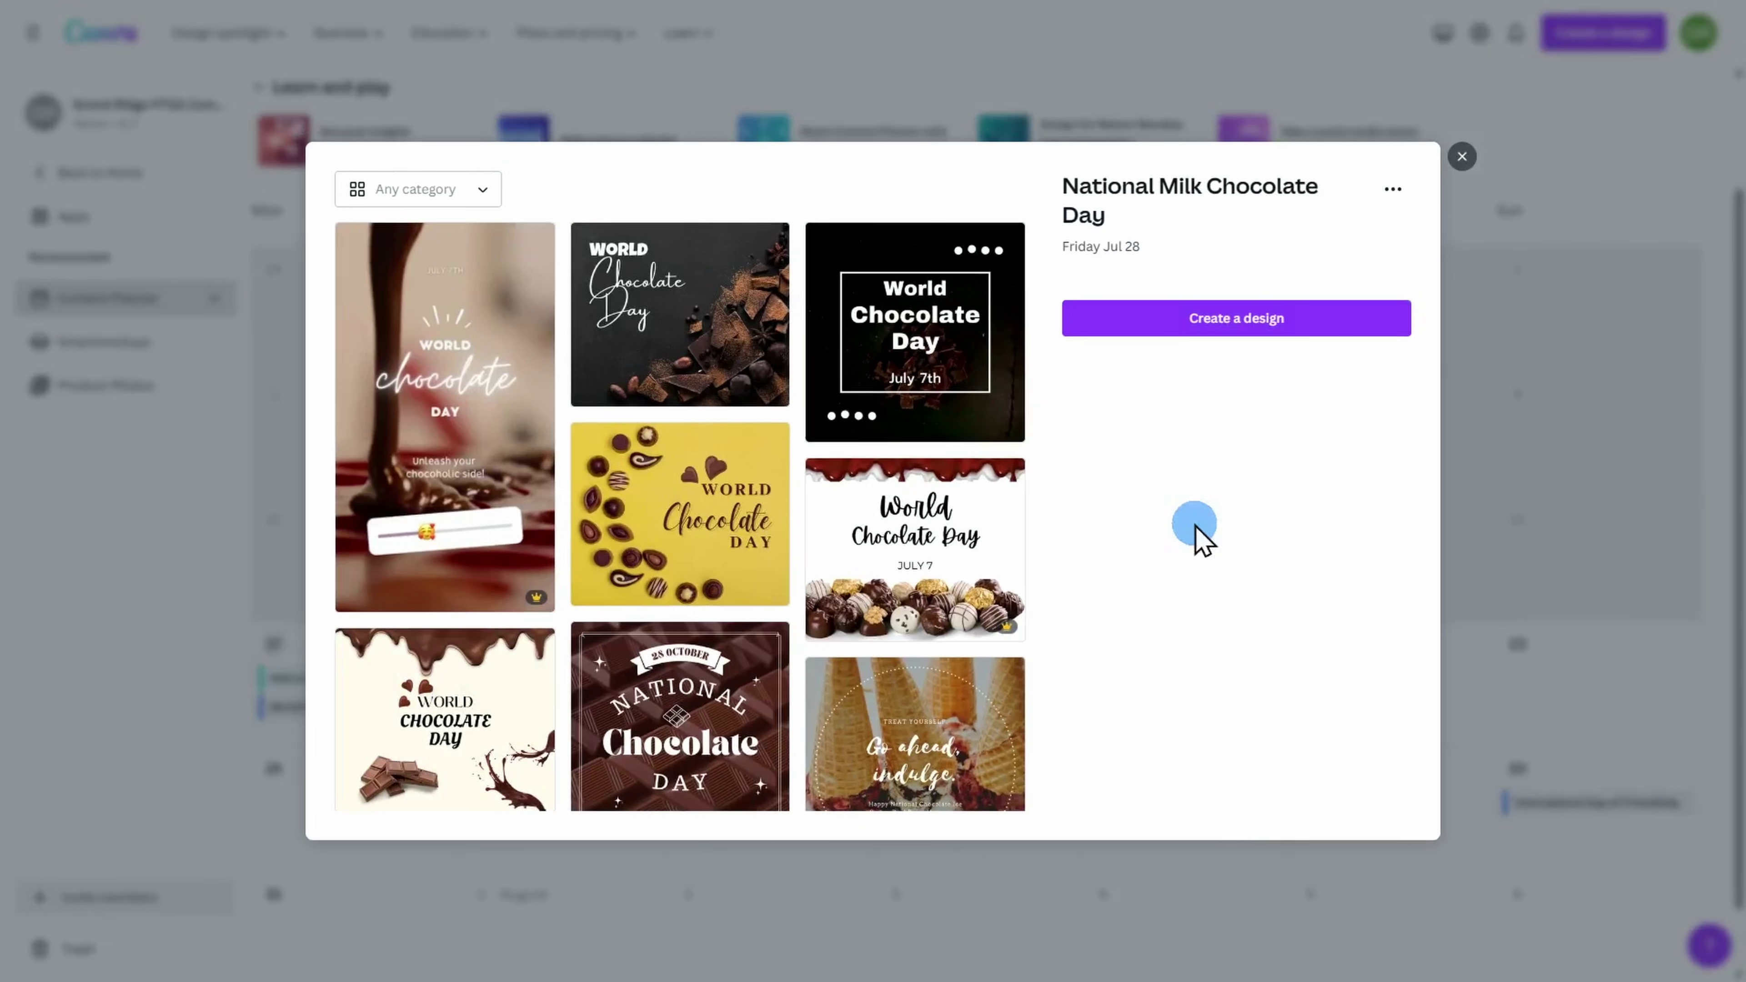
{"action": "left_click", "coordinate": [1463, 158]}
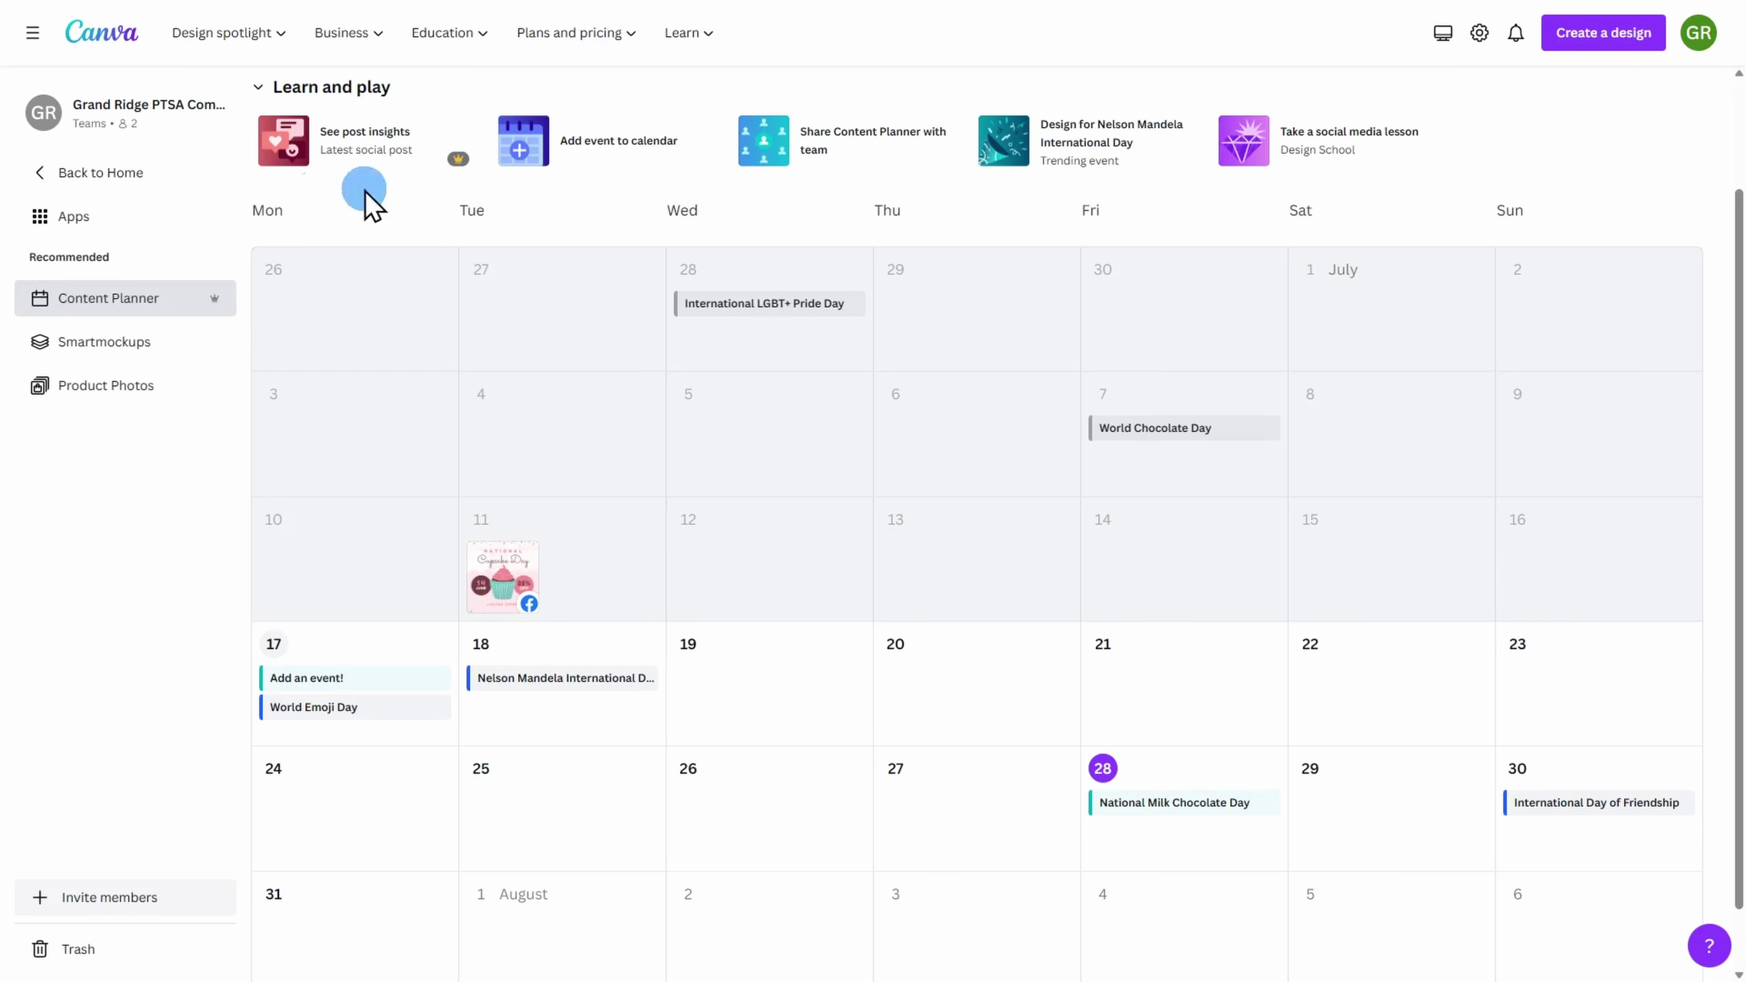
- Start a blank landscape Facebook Post from the Home page's Social media formats
{"action": "left_click", "coordinate": [123, 177]}
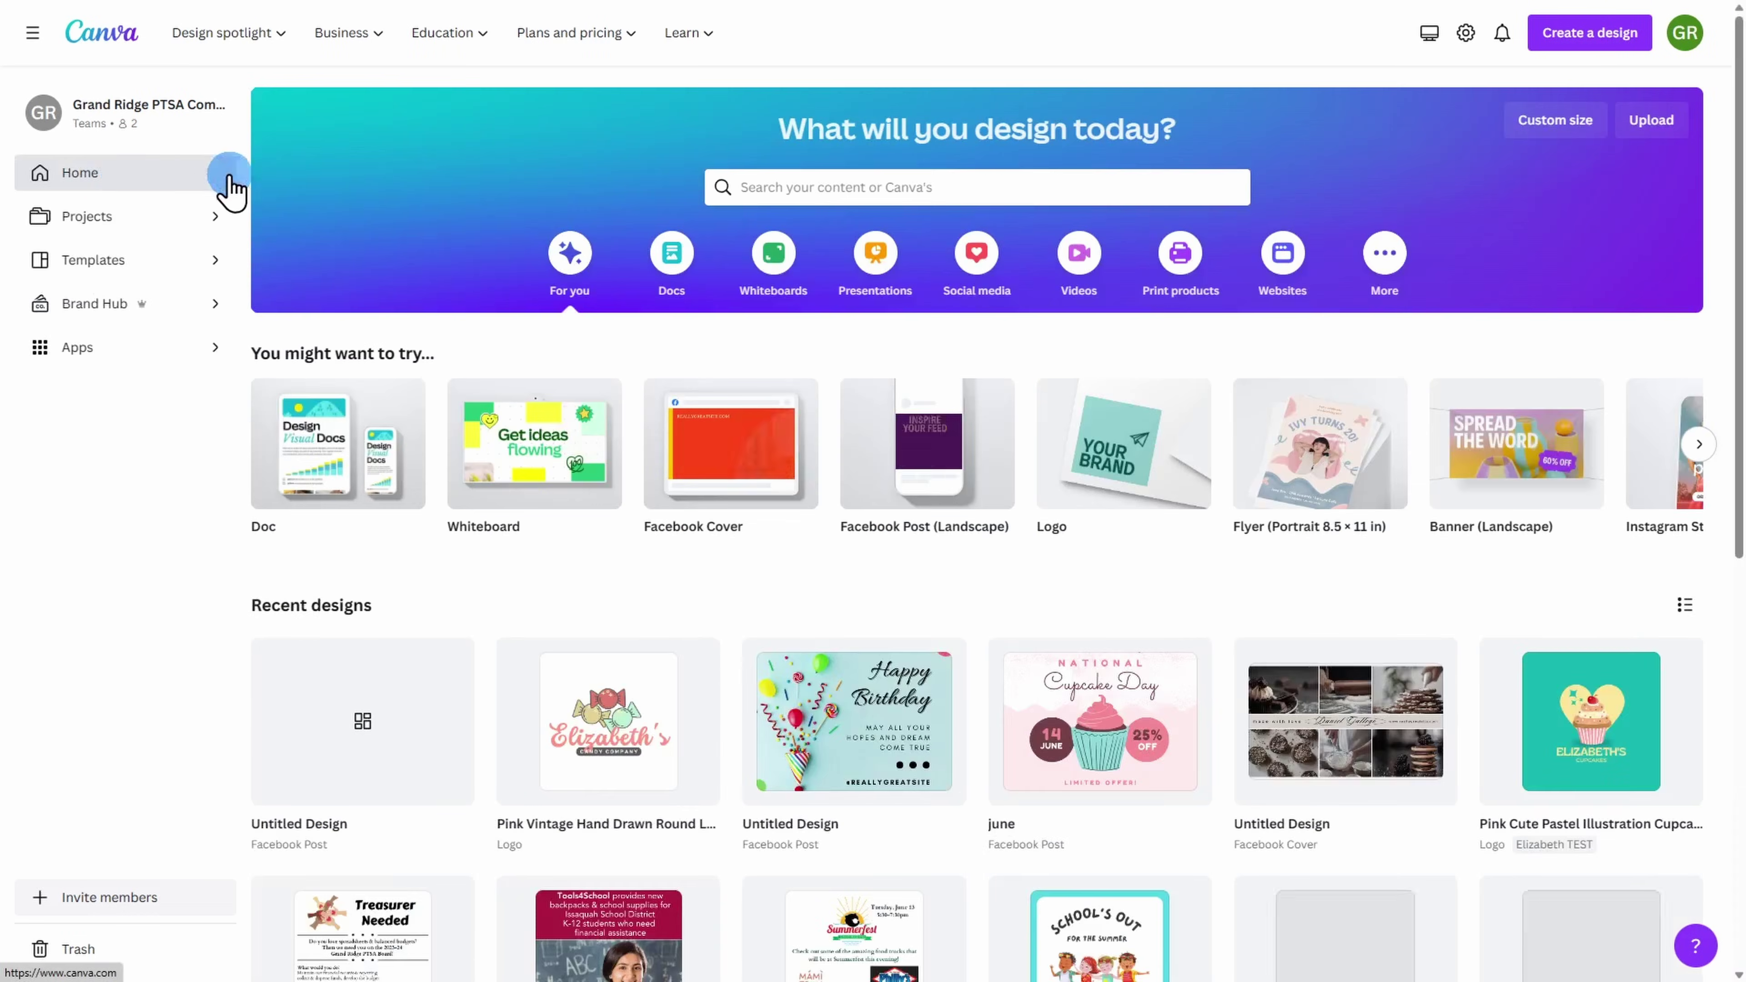
{"action": "left_click", "coordinate": [986, 262]}
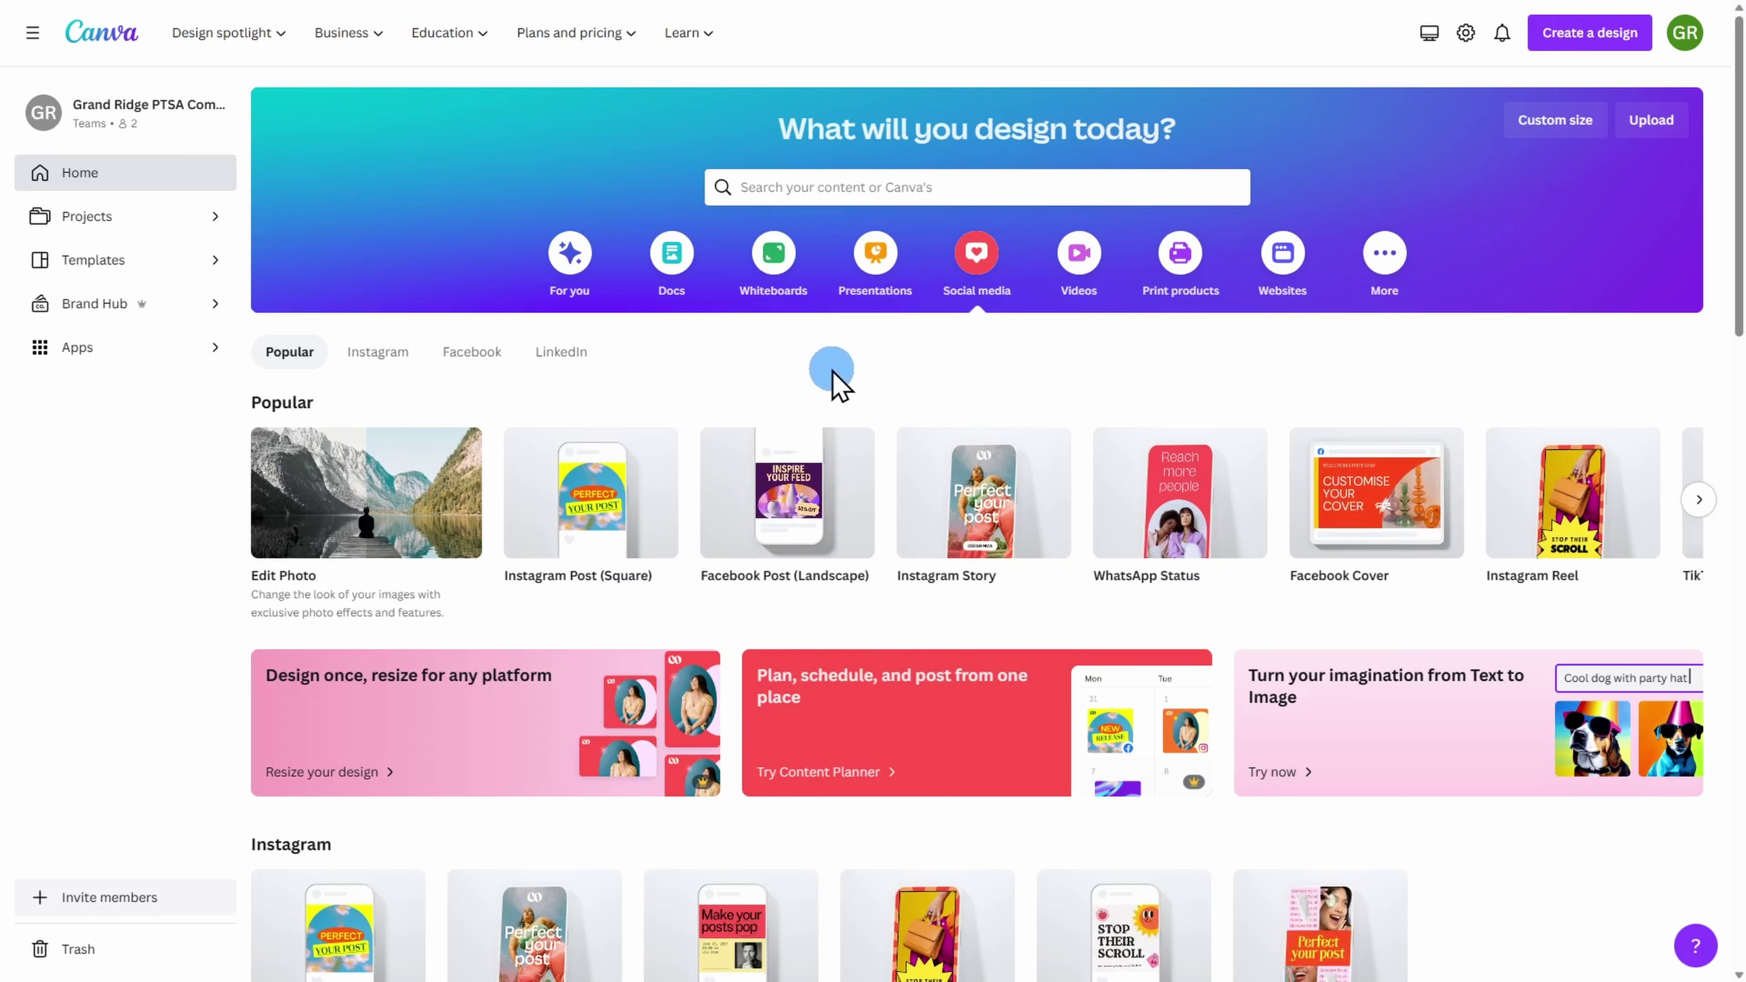
{"action": "left_click", "coordinate": [805, 509]}
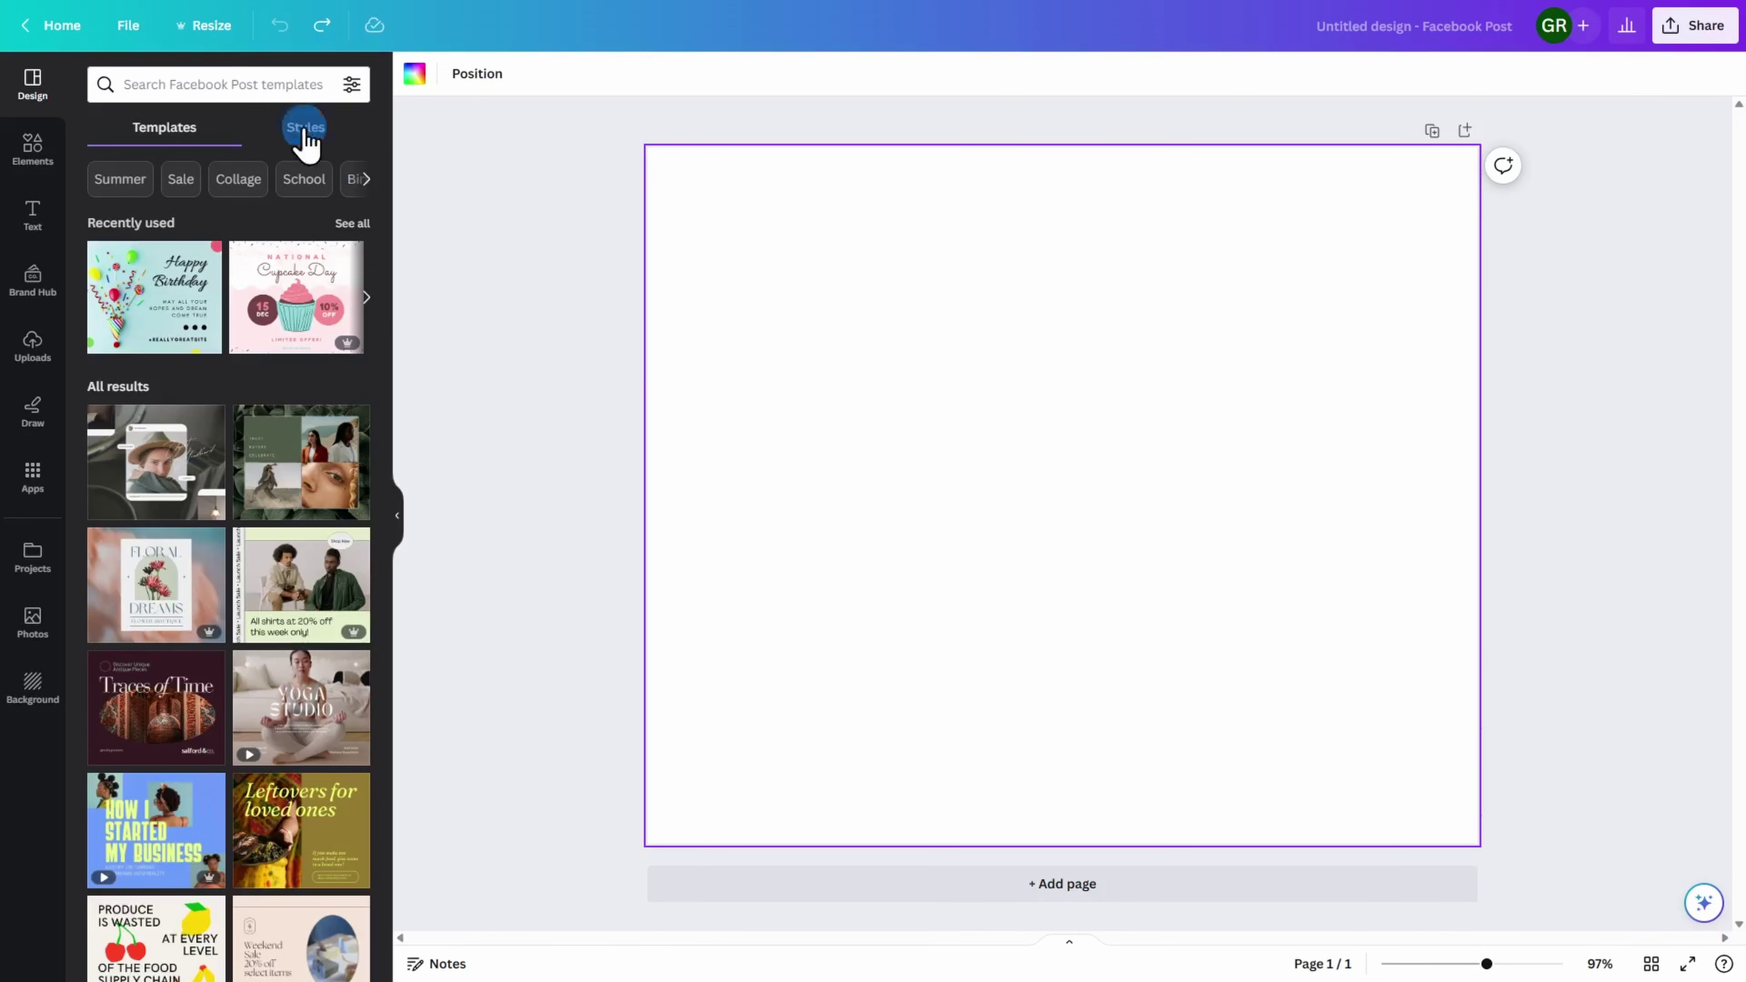
- Search templates for 'milk ch' and apply the Brown Cream Brush HAPPY World Chocolate Day template
{"action": "left_click", "coordinate": [206, 81]}
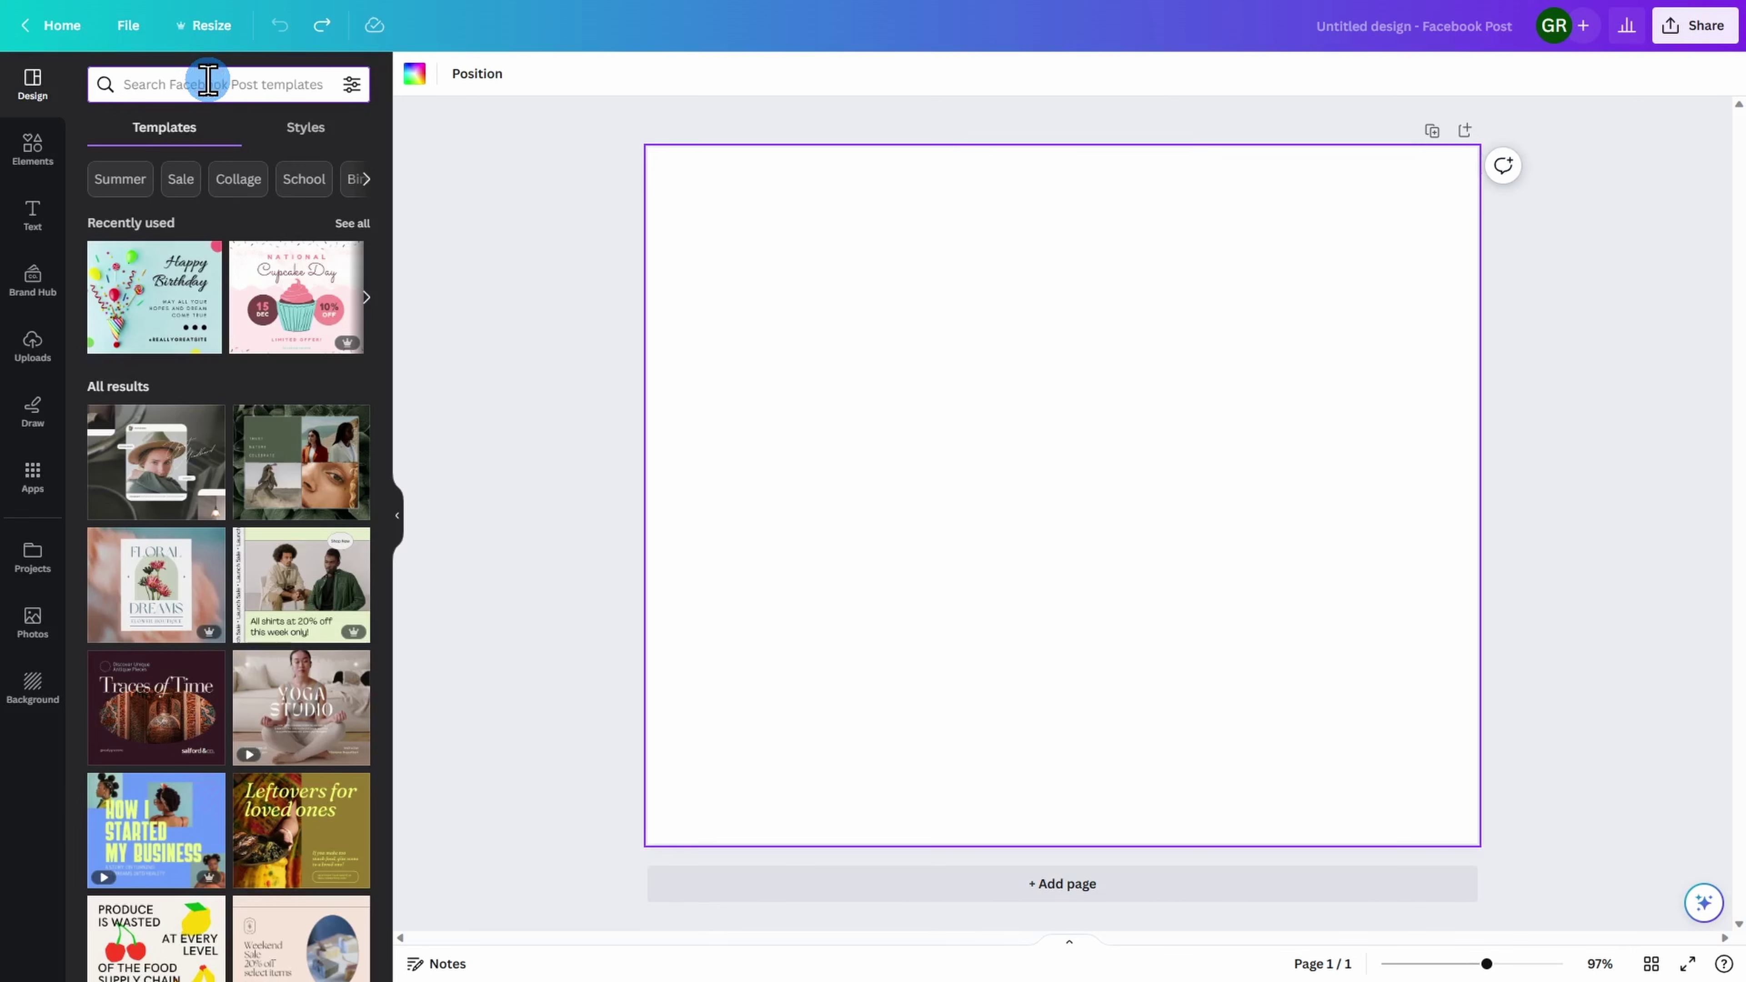
{"action": "type", "text": "milk"}
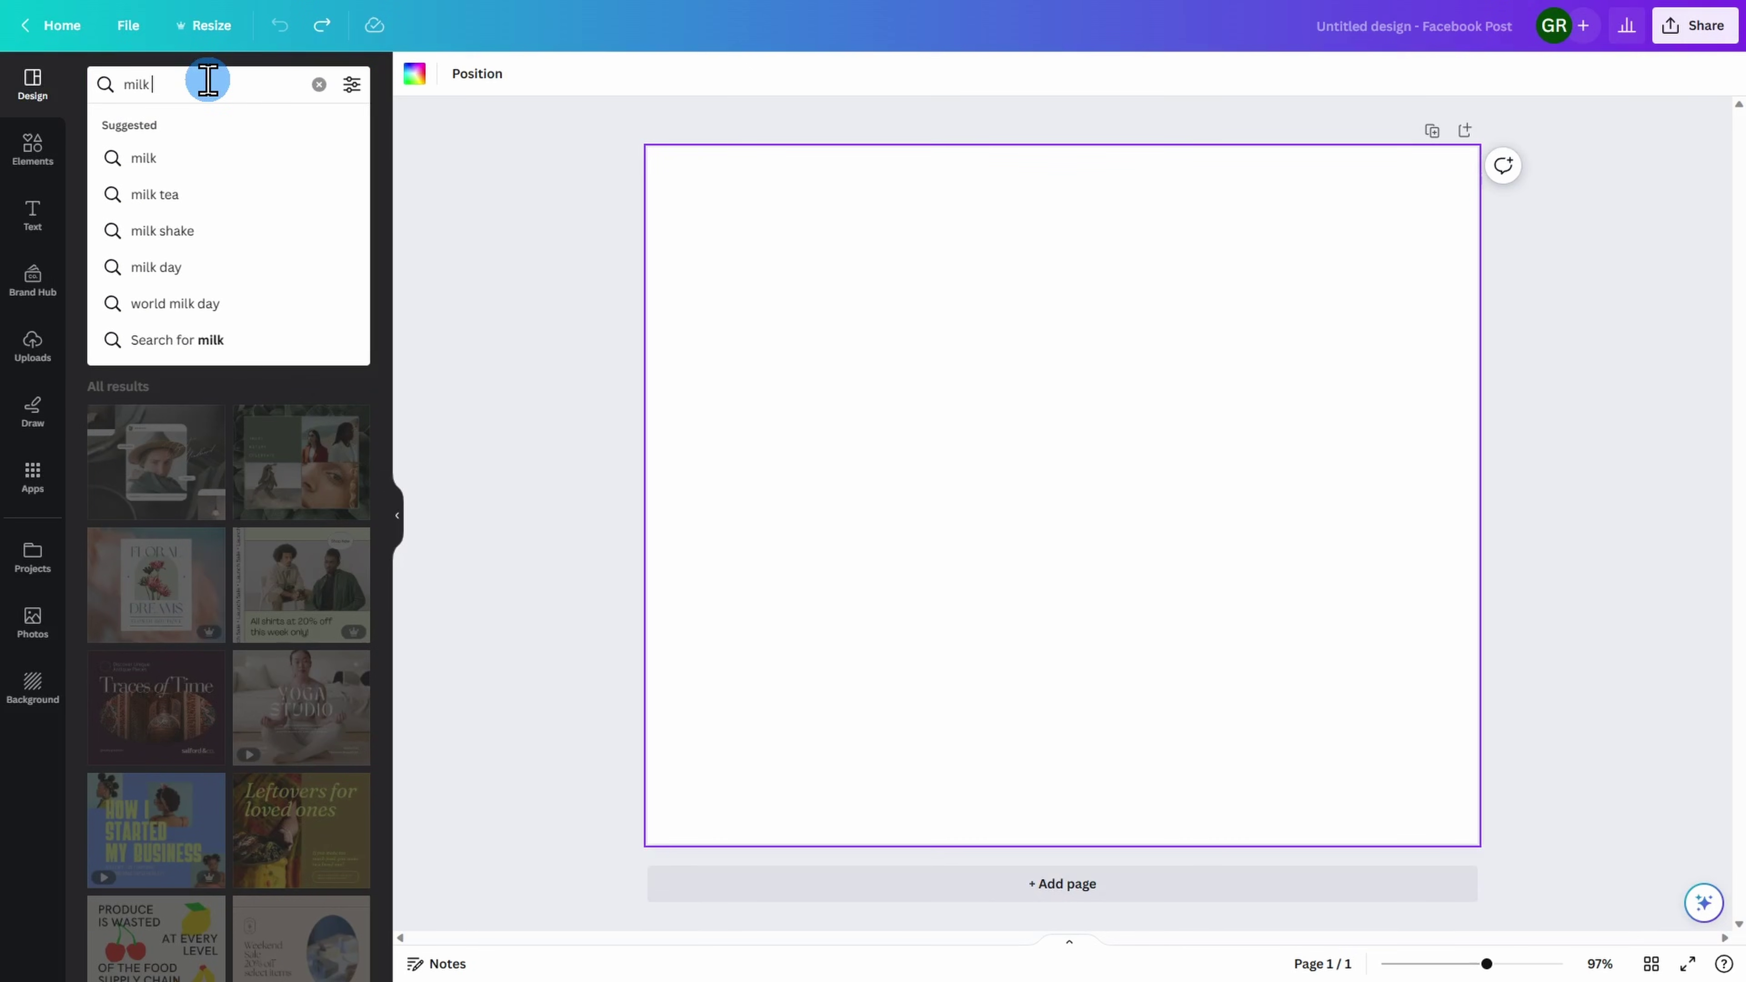
{"action": "type", "text": " ch"}
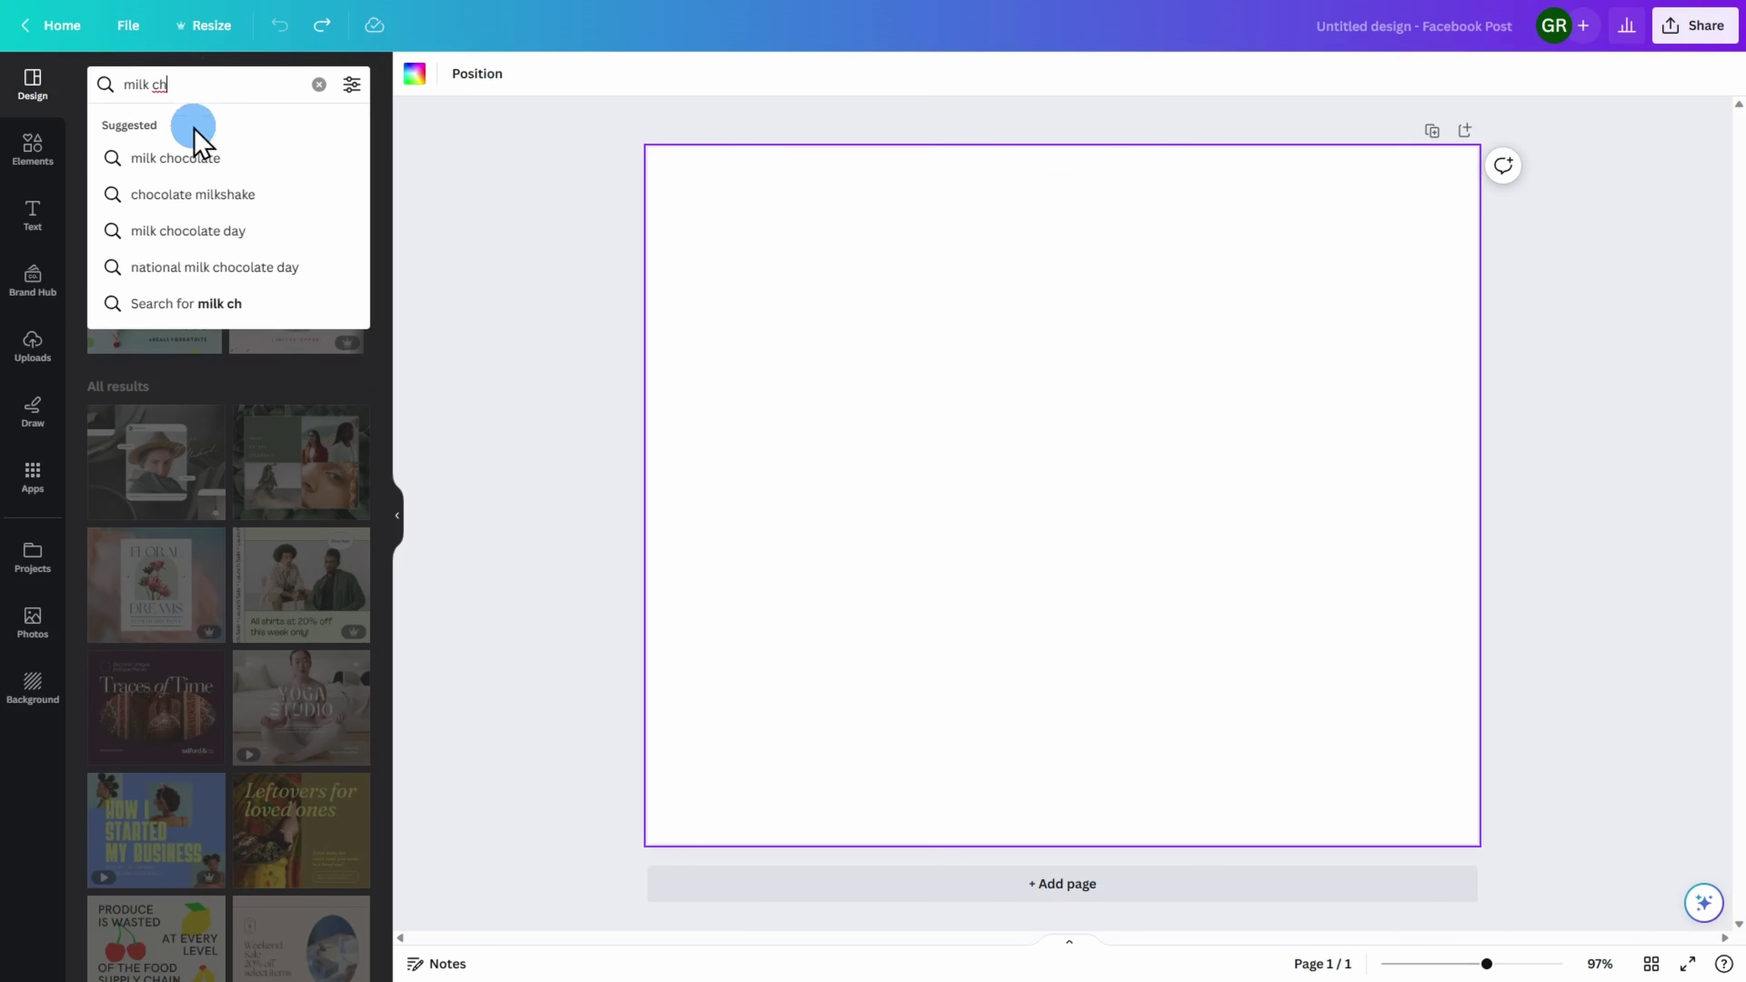
{"action": "left_click", "coordinate": [186, 161]}
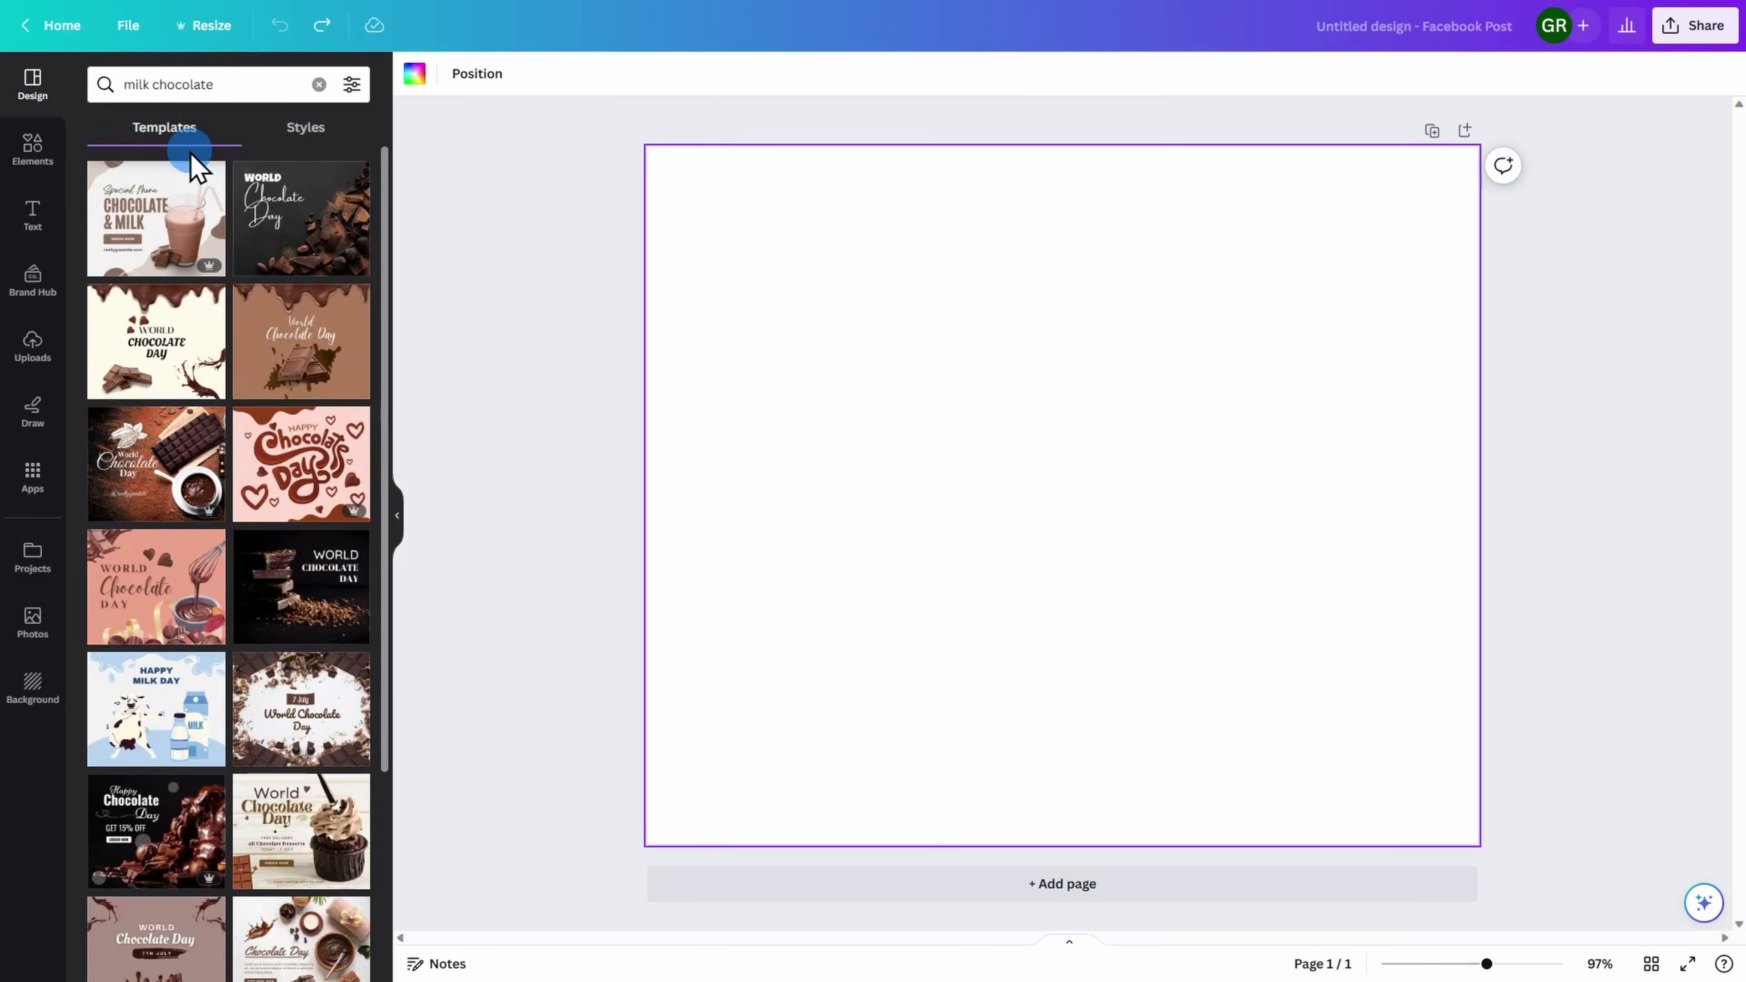
{"action": "scroll", "coordinate": [196, 169], "scroll_direction": "down", "scroll_amount": 6}
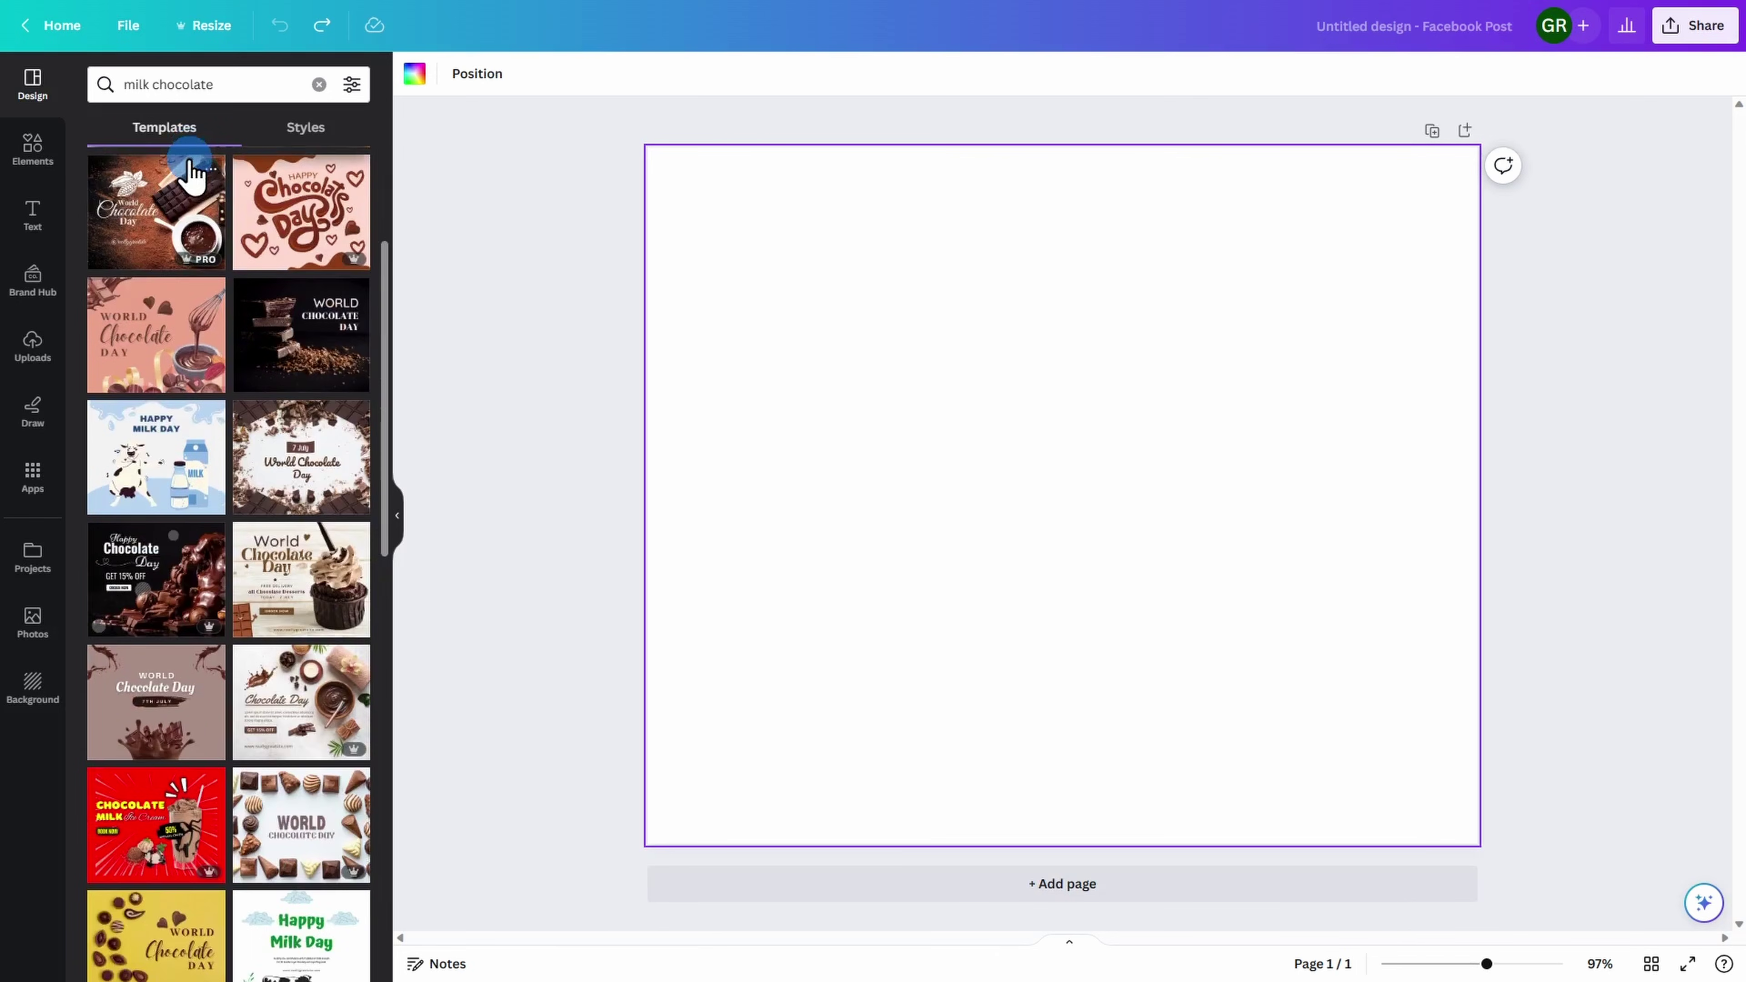
{"action": "scroll", "coordinate": [195, 172], "scroll_direction": "down", "scroll_amount": 3}
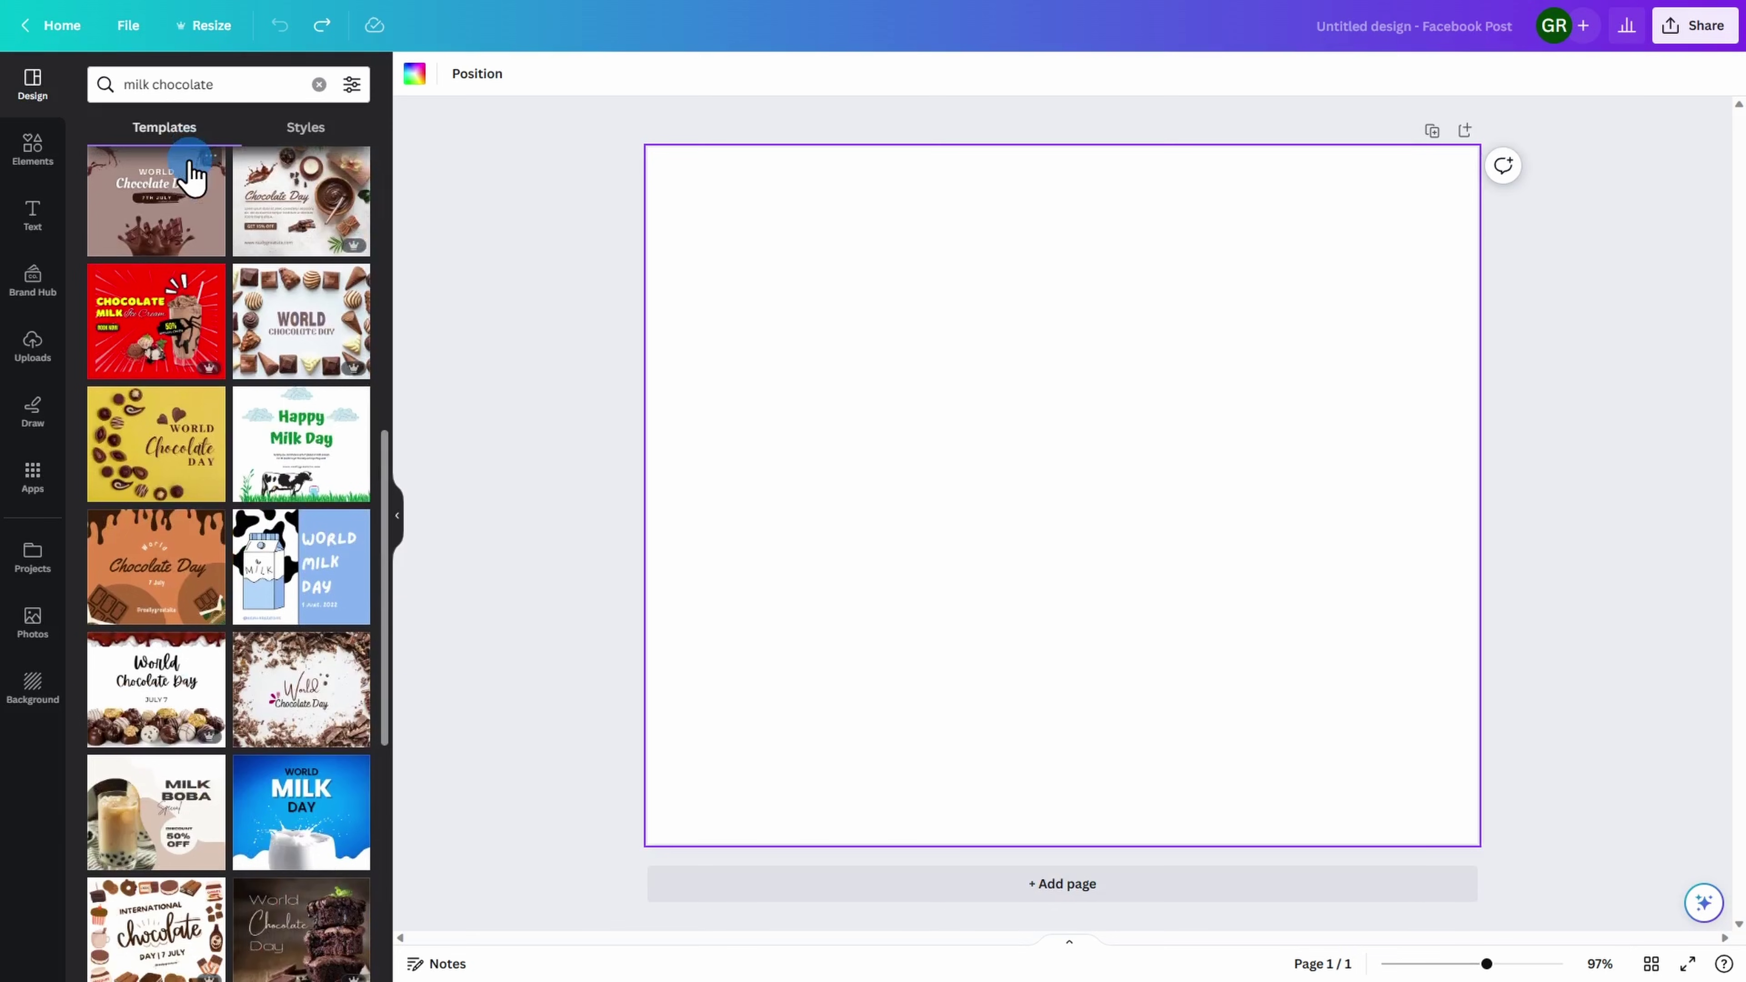
{"action": "scroll", "coordinate": [192, 173], "scroll_direction": "down", "scroll_amount": 2}
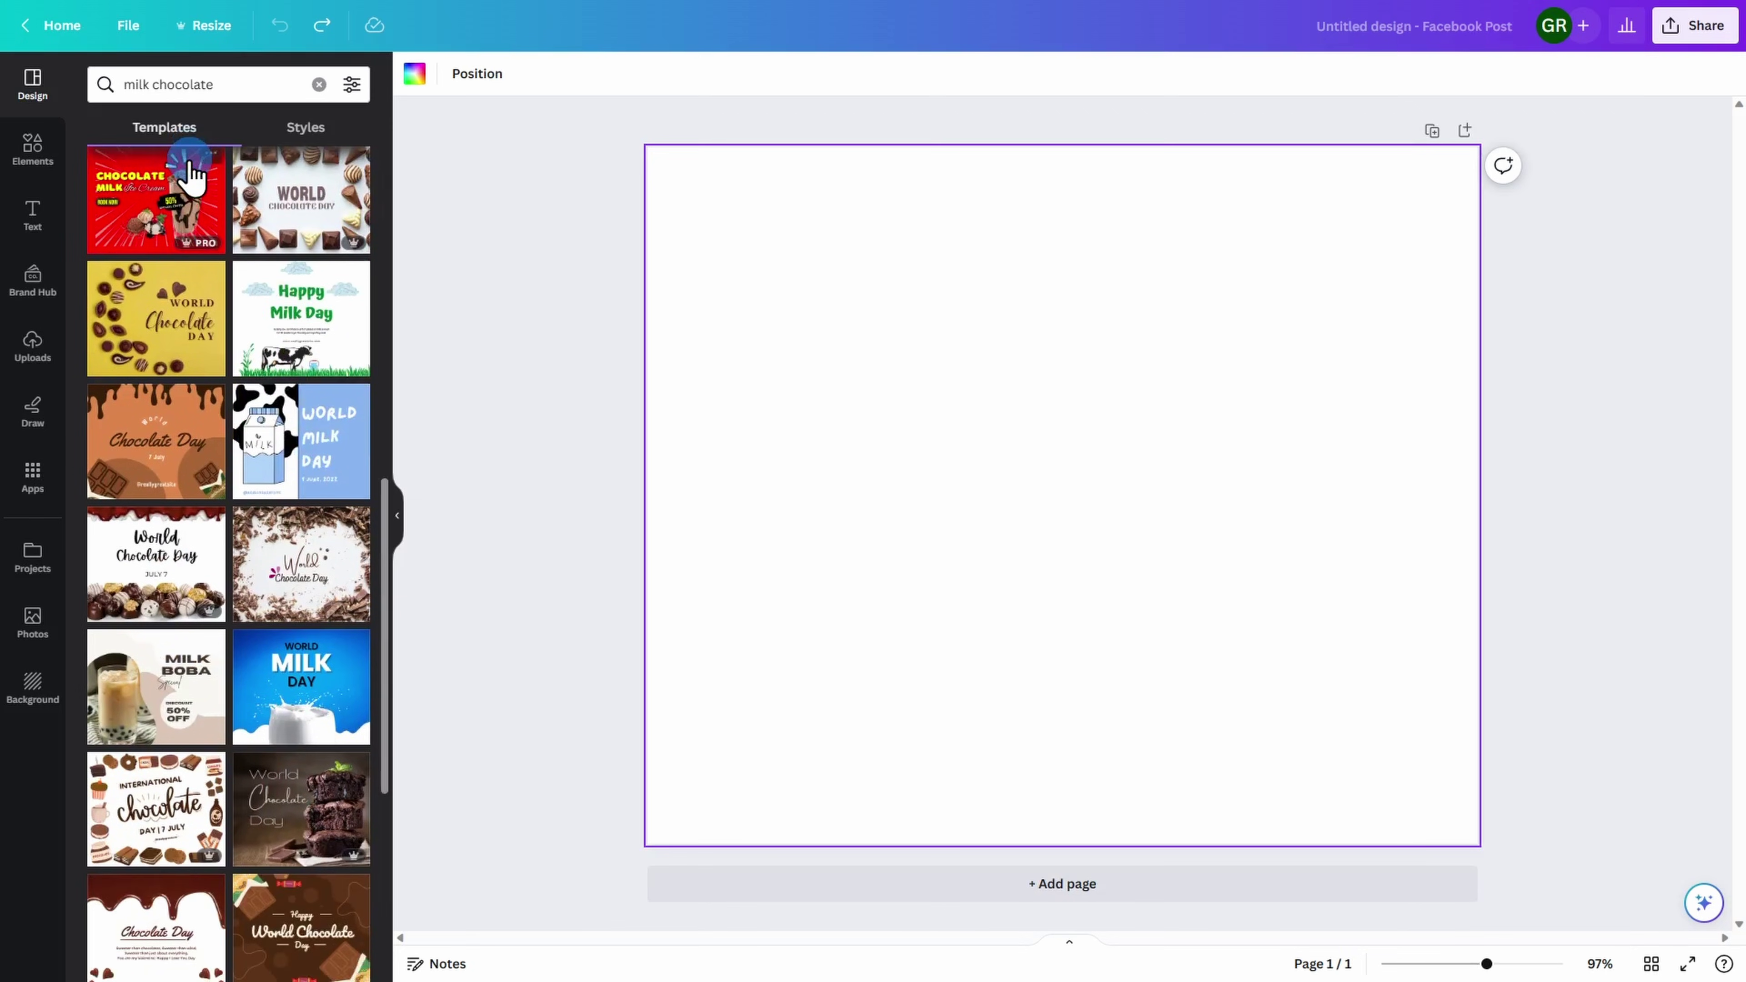
{"action": "mouse_move", "coordinate": [202, 250]}
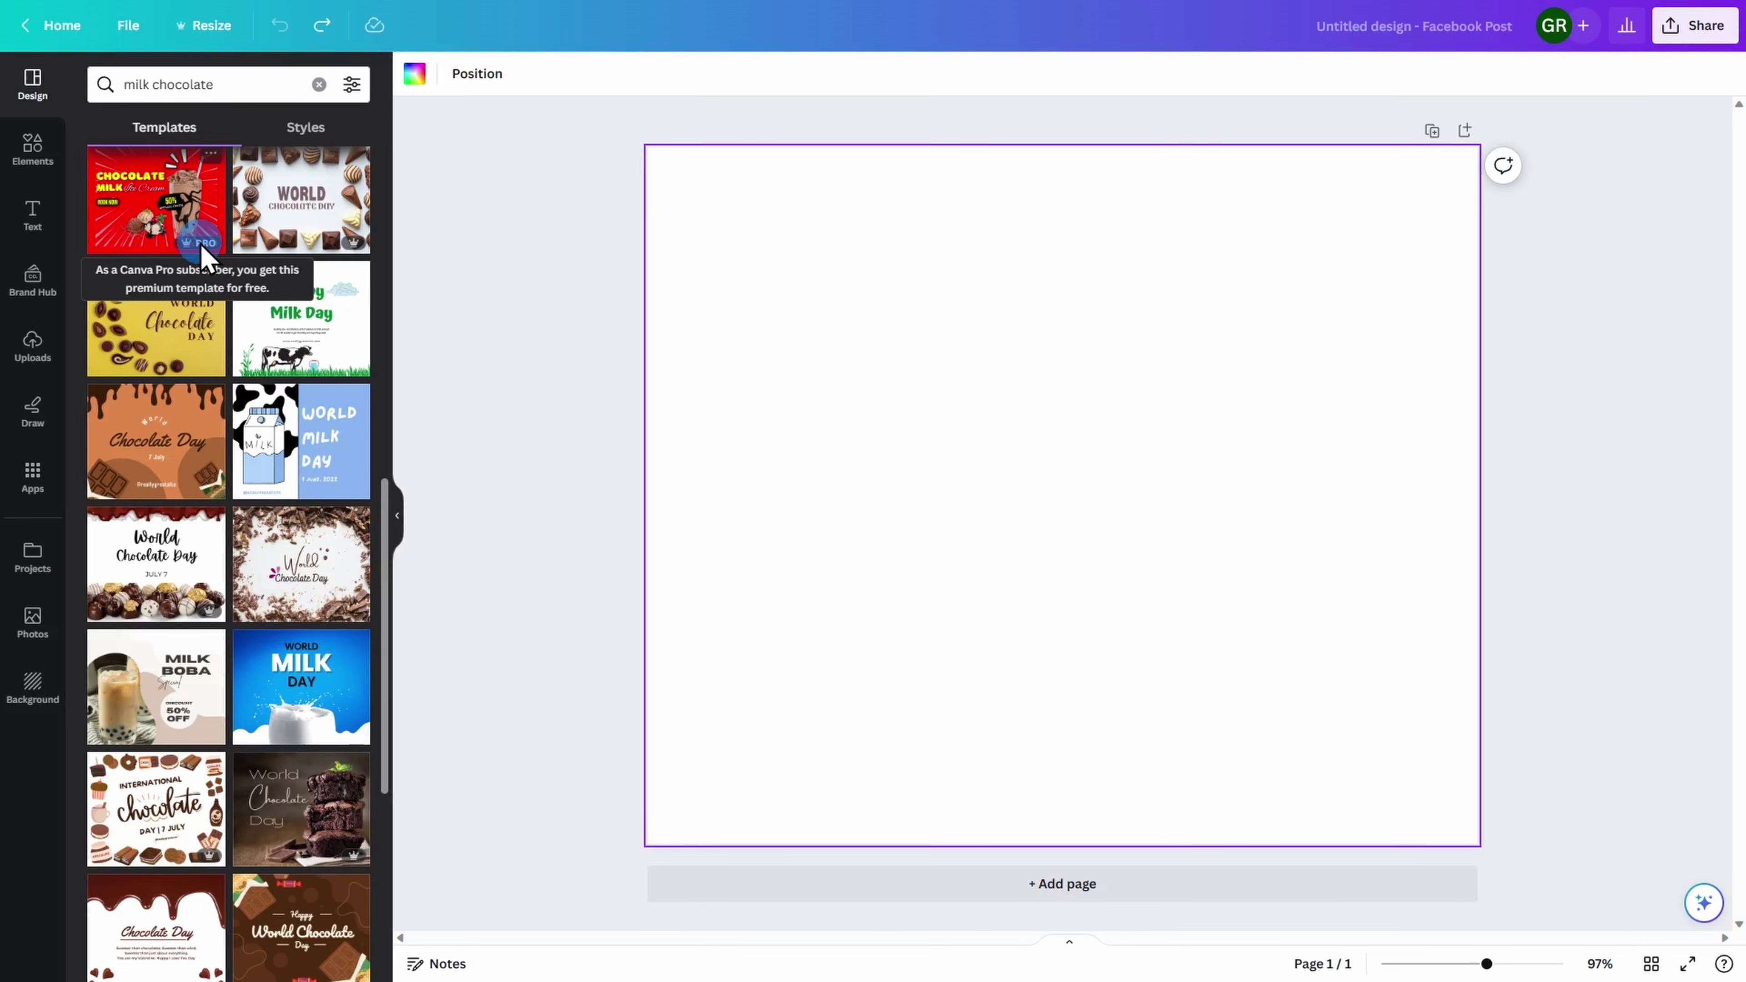
{"action": "scroll", "coordinate": [203, 258], "scroll_direction": "down", "scroll_amount": 7}
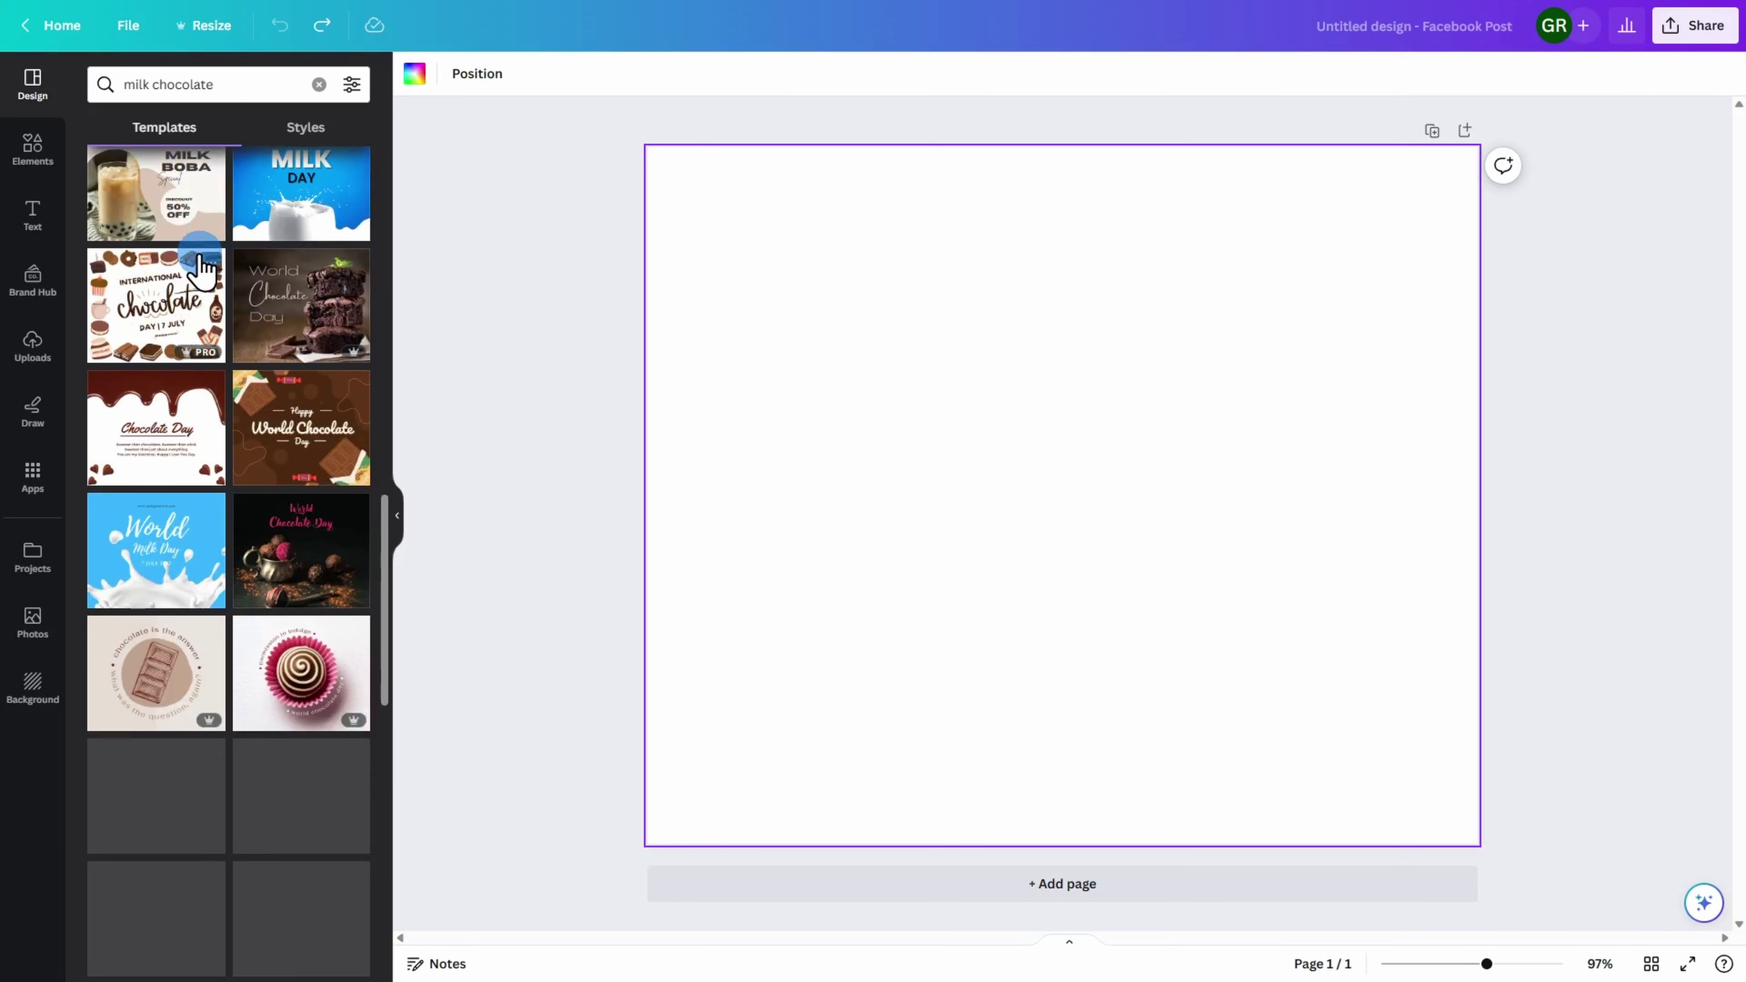
{"action": "scroll", "coordinate": [201, 264], "scroll_direction": "down", "scroll_amount": 4}
{"action": "scroll", "coordinate": [200, 256], "scroll_direction": "down", "scroll_amount": 2}
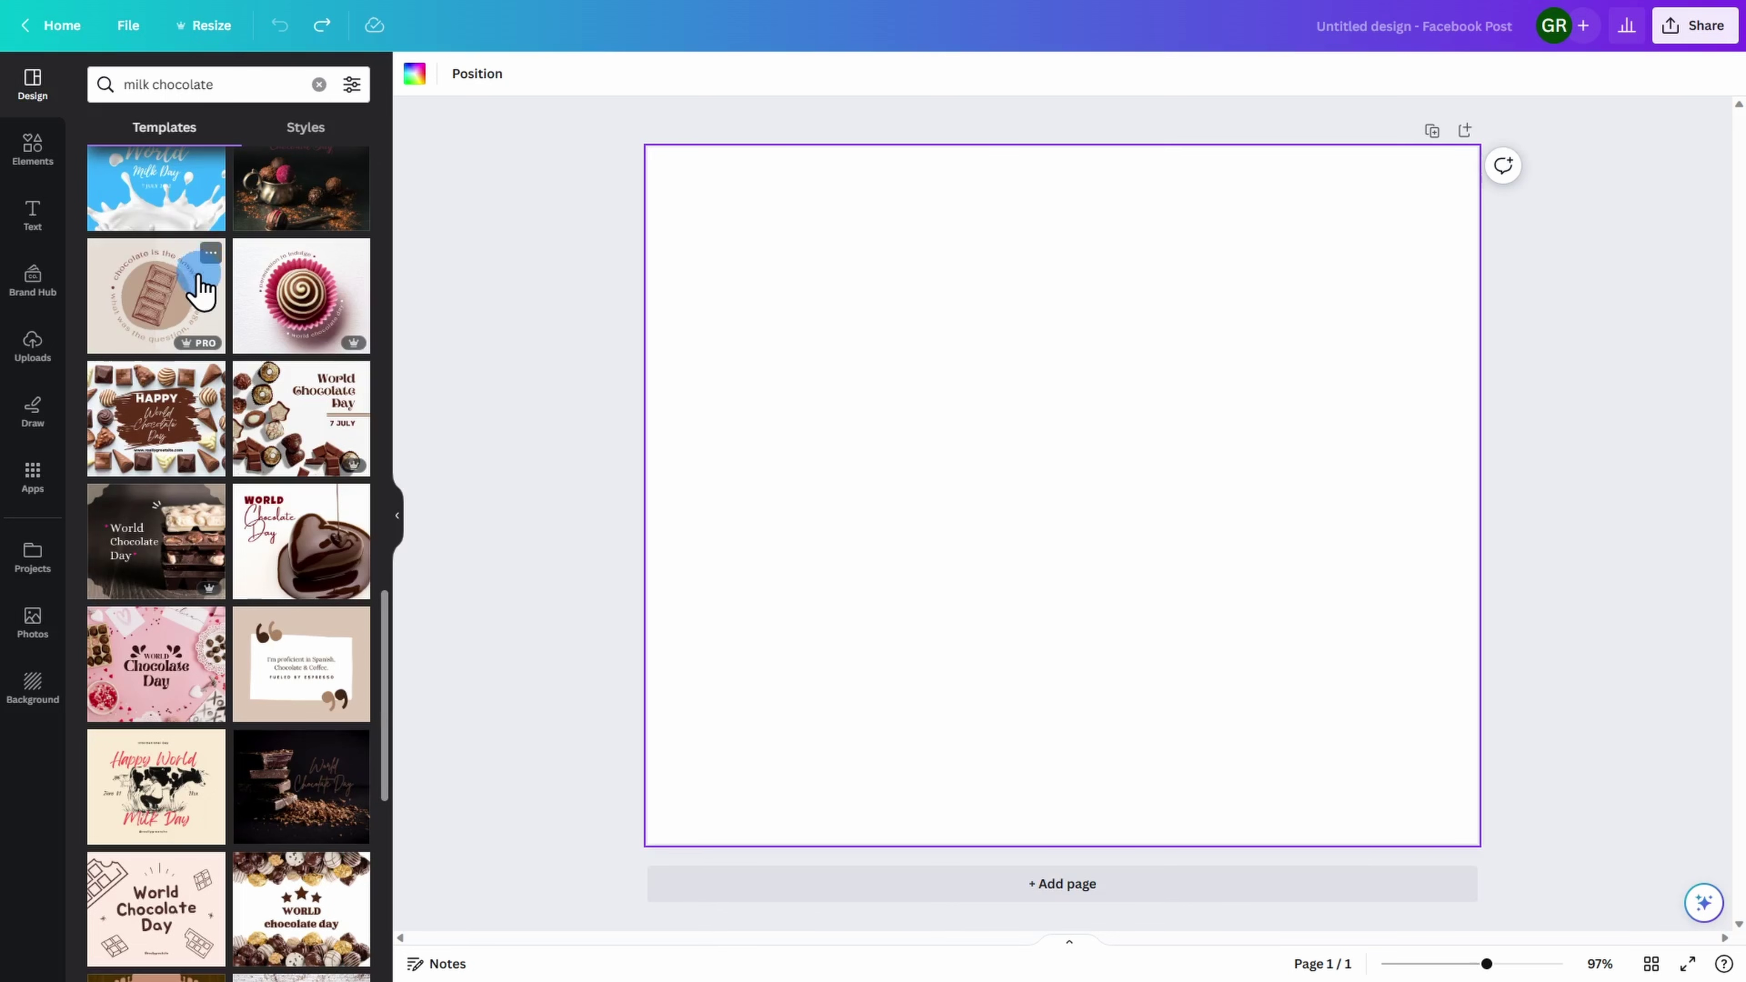
{"action": "left_click", "coordinate": [167, 394]}
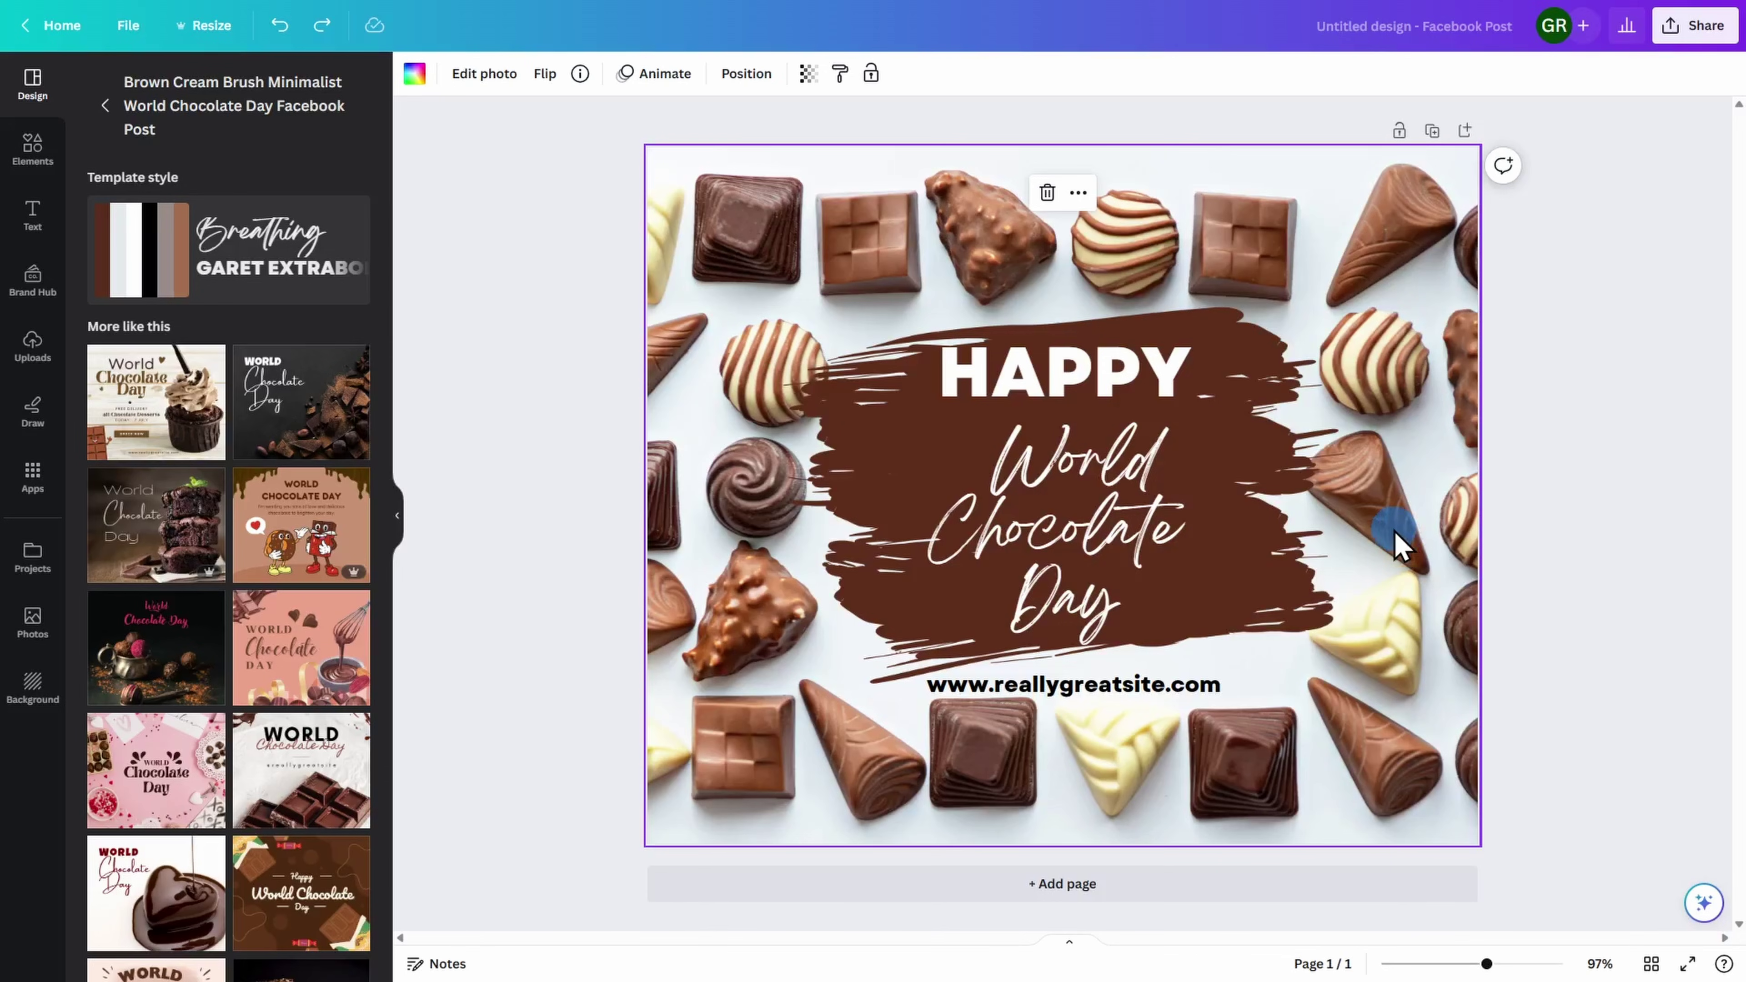
- Delete the HAPPY heading text box from the post
{"action": "left_click", "coordinate": [1136, 391]}
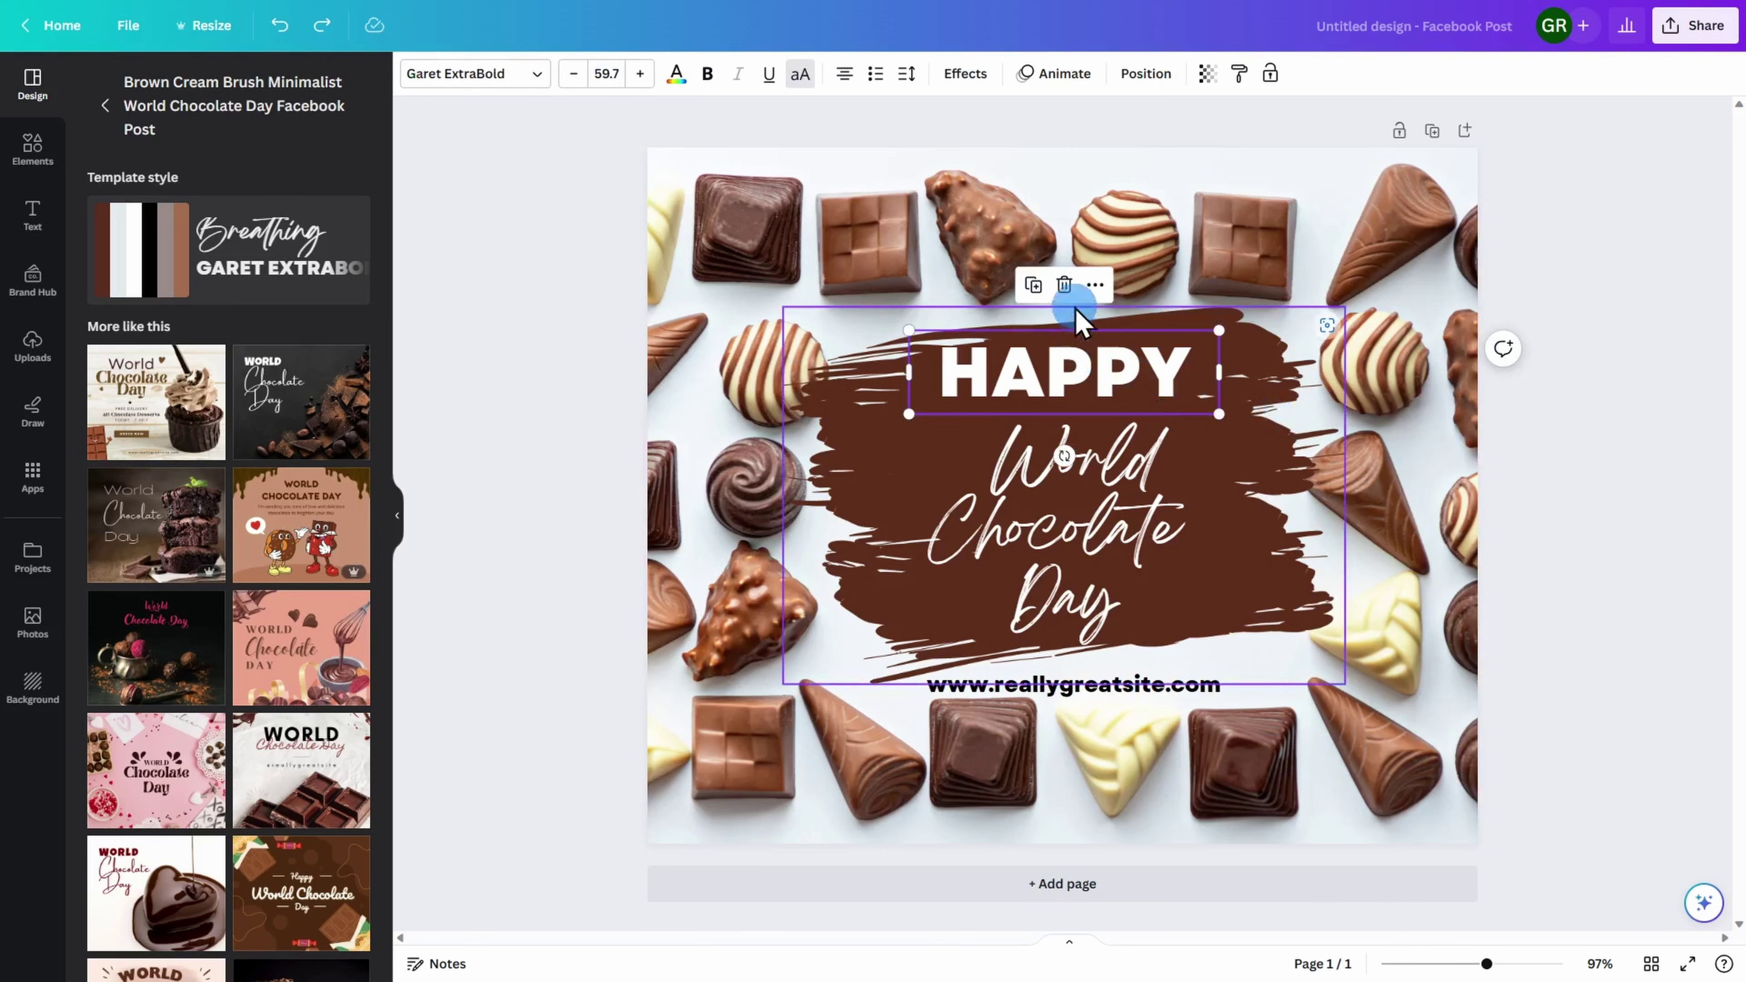
{"action": "left_click", "coordinate": [1066, 288]}
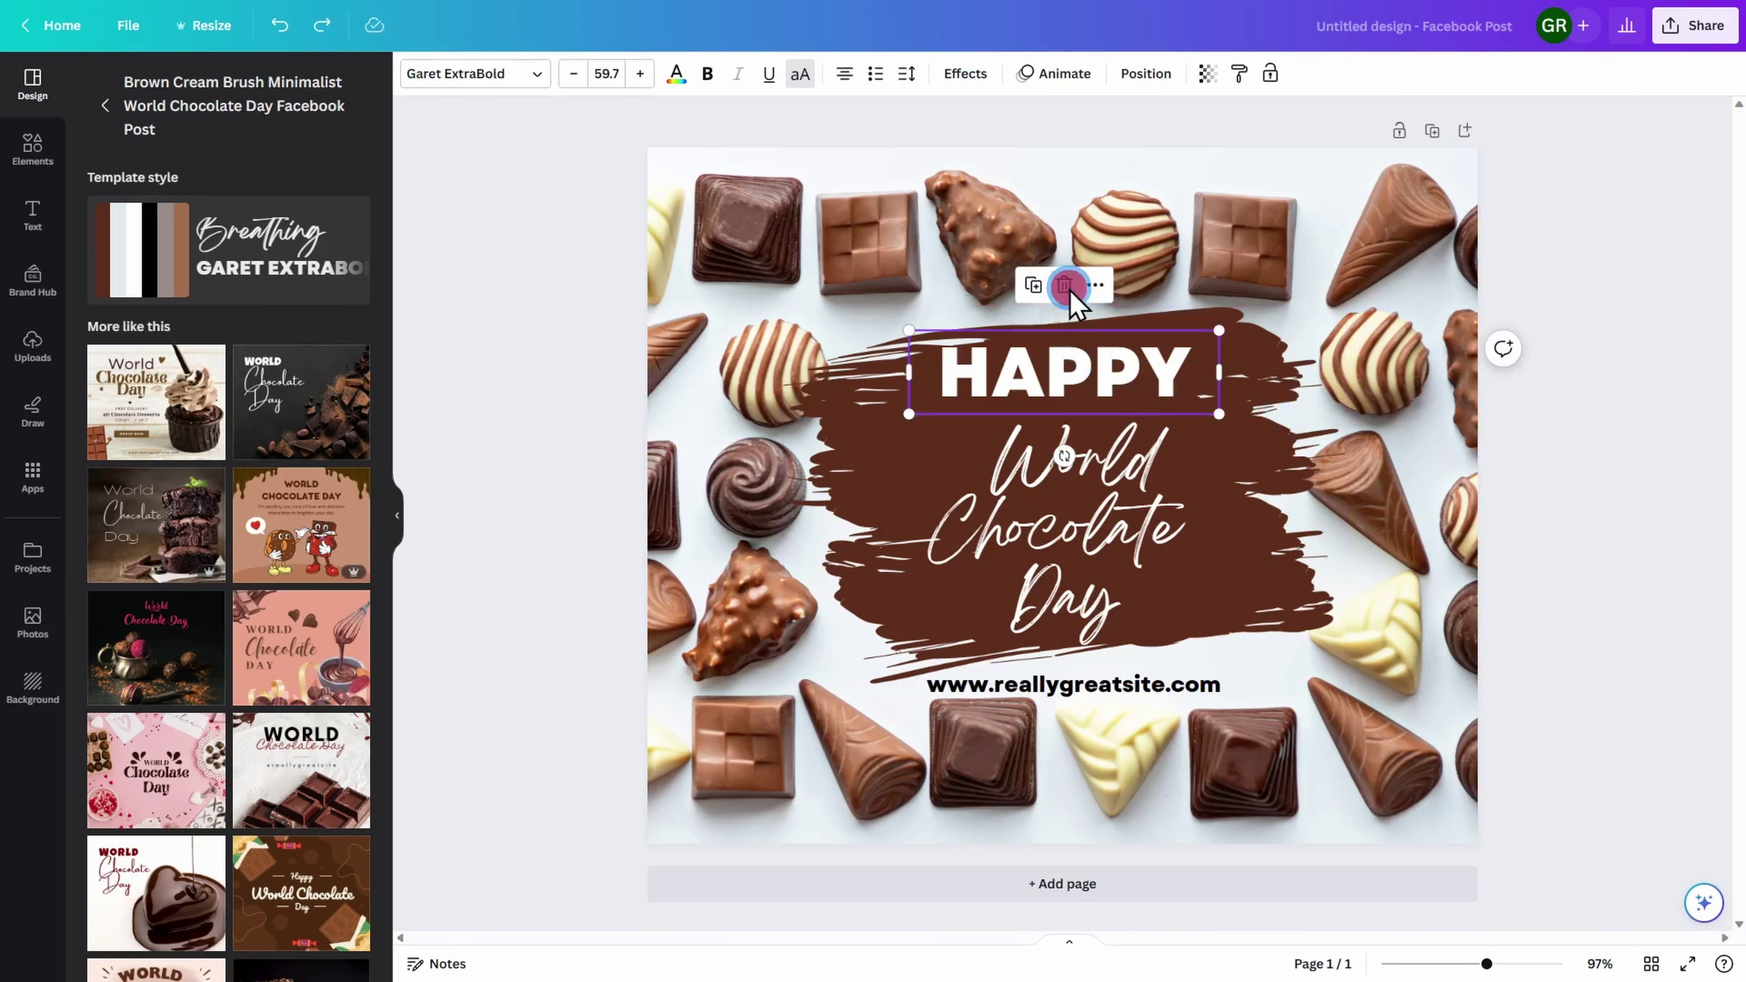
{"action": "left_click", "coordinate": [1066, 286]}
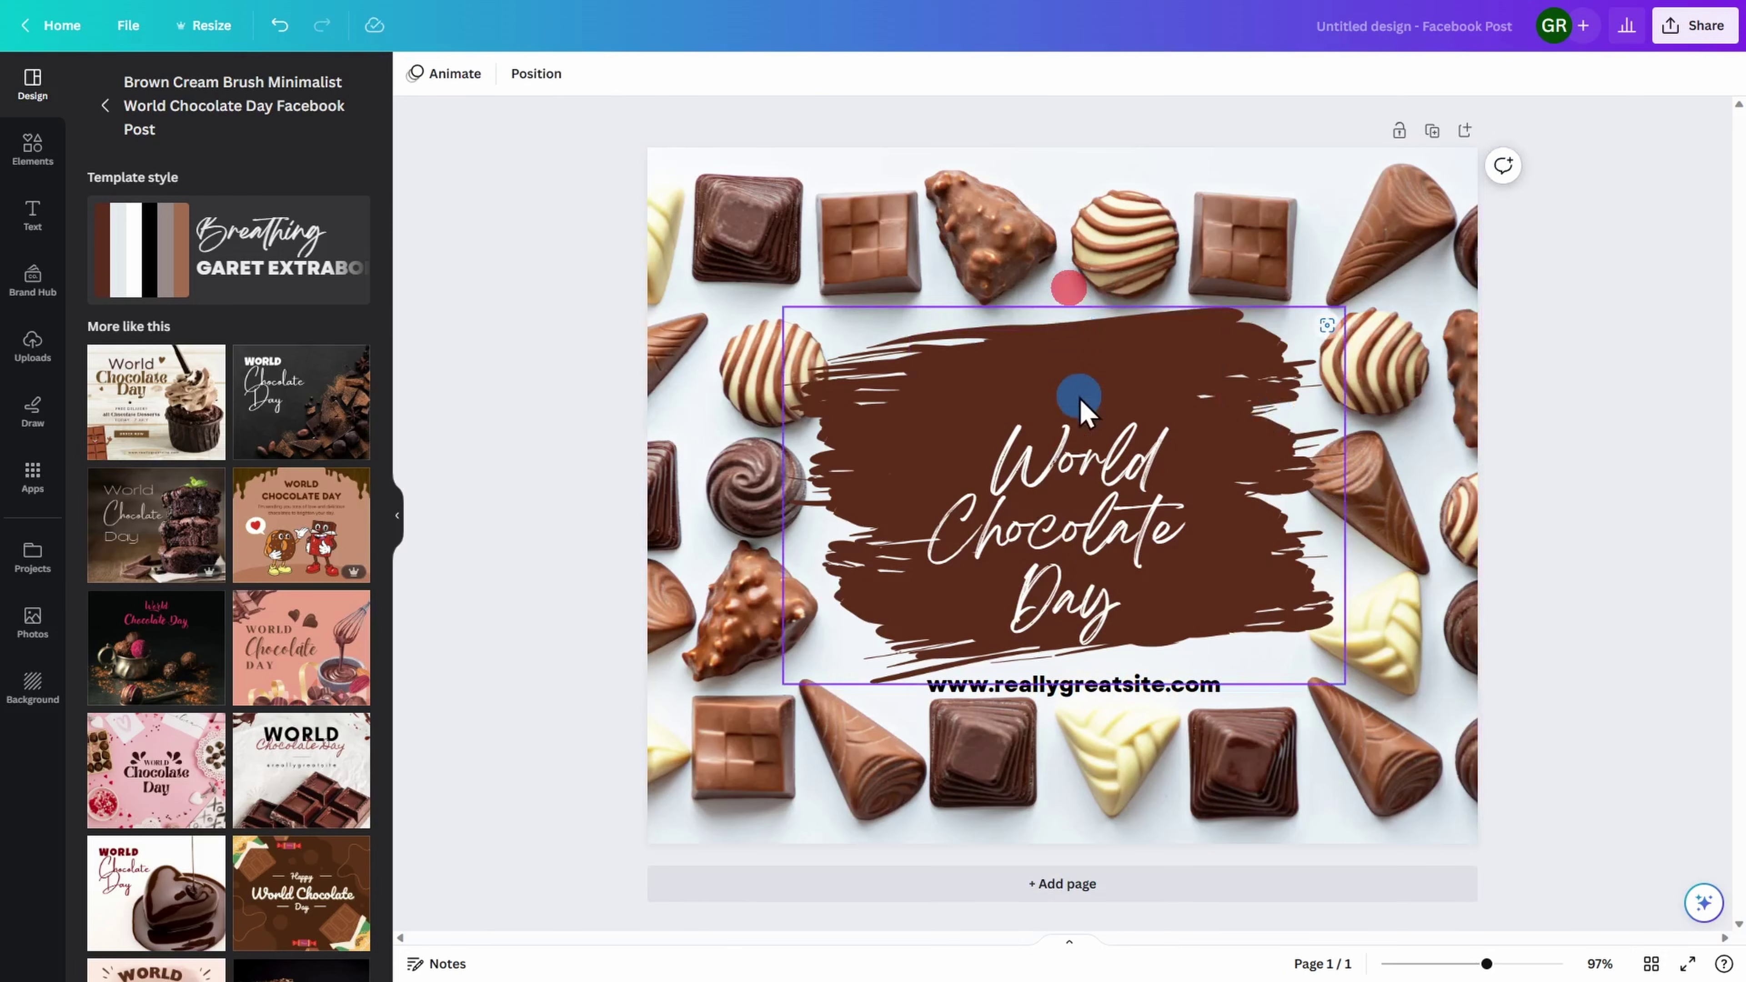
- Replace the headline with 'National Milk Chocolate Day' and set its font to Alice
{"action": "left_click", "coordinate": [1081, 459]}
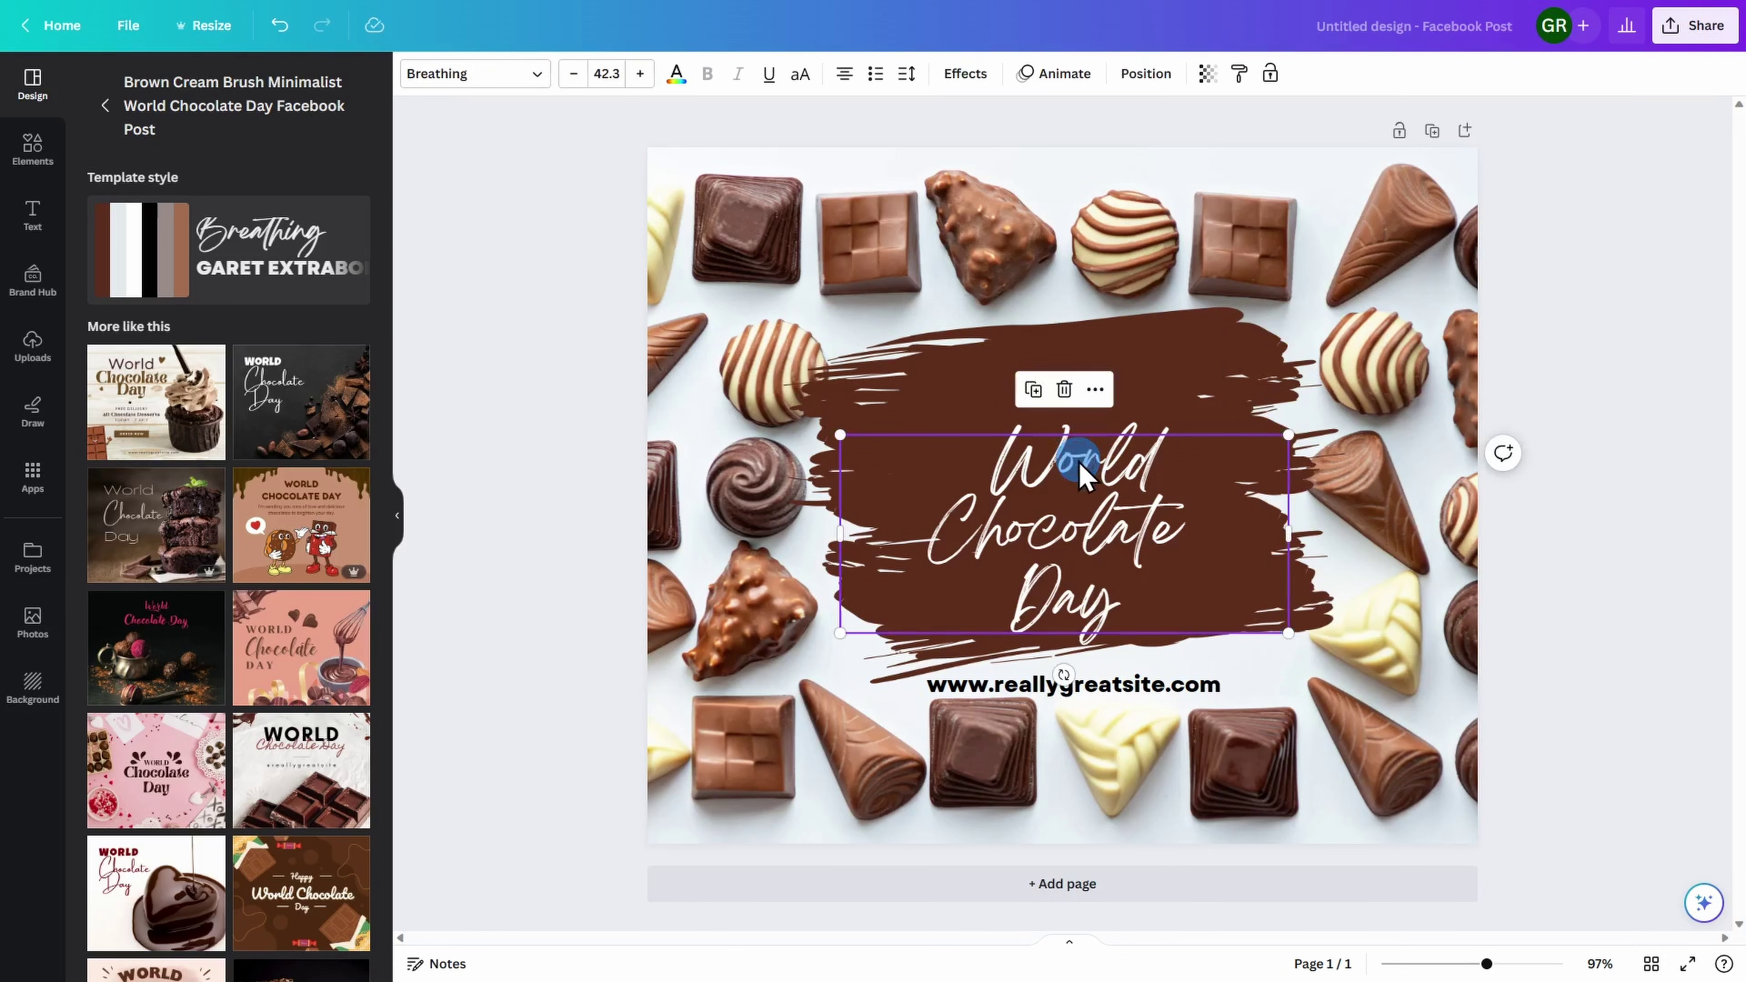
{"action": "left_click", "coordinate": [1078, 460]}
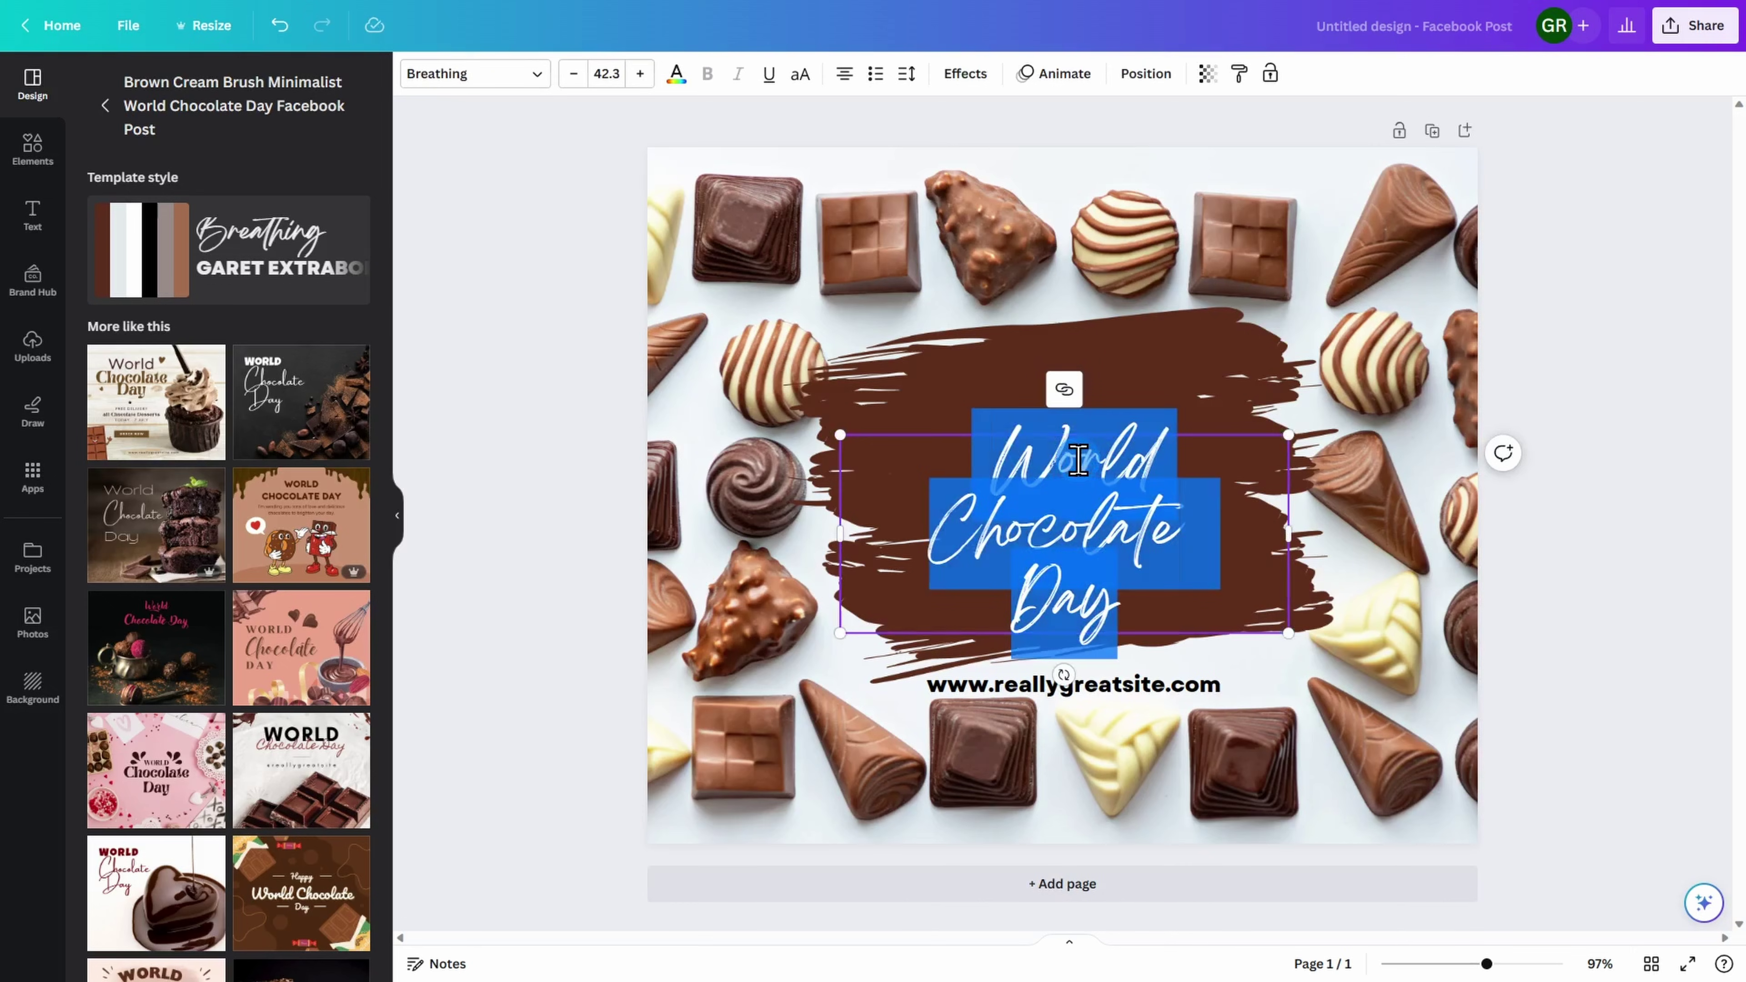
{"action": "type", "text": "National Milk Chocolate Day"}
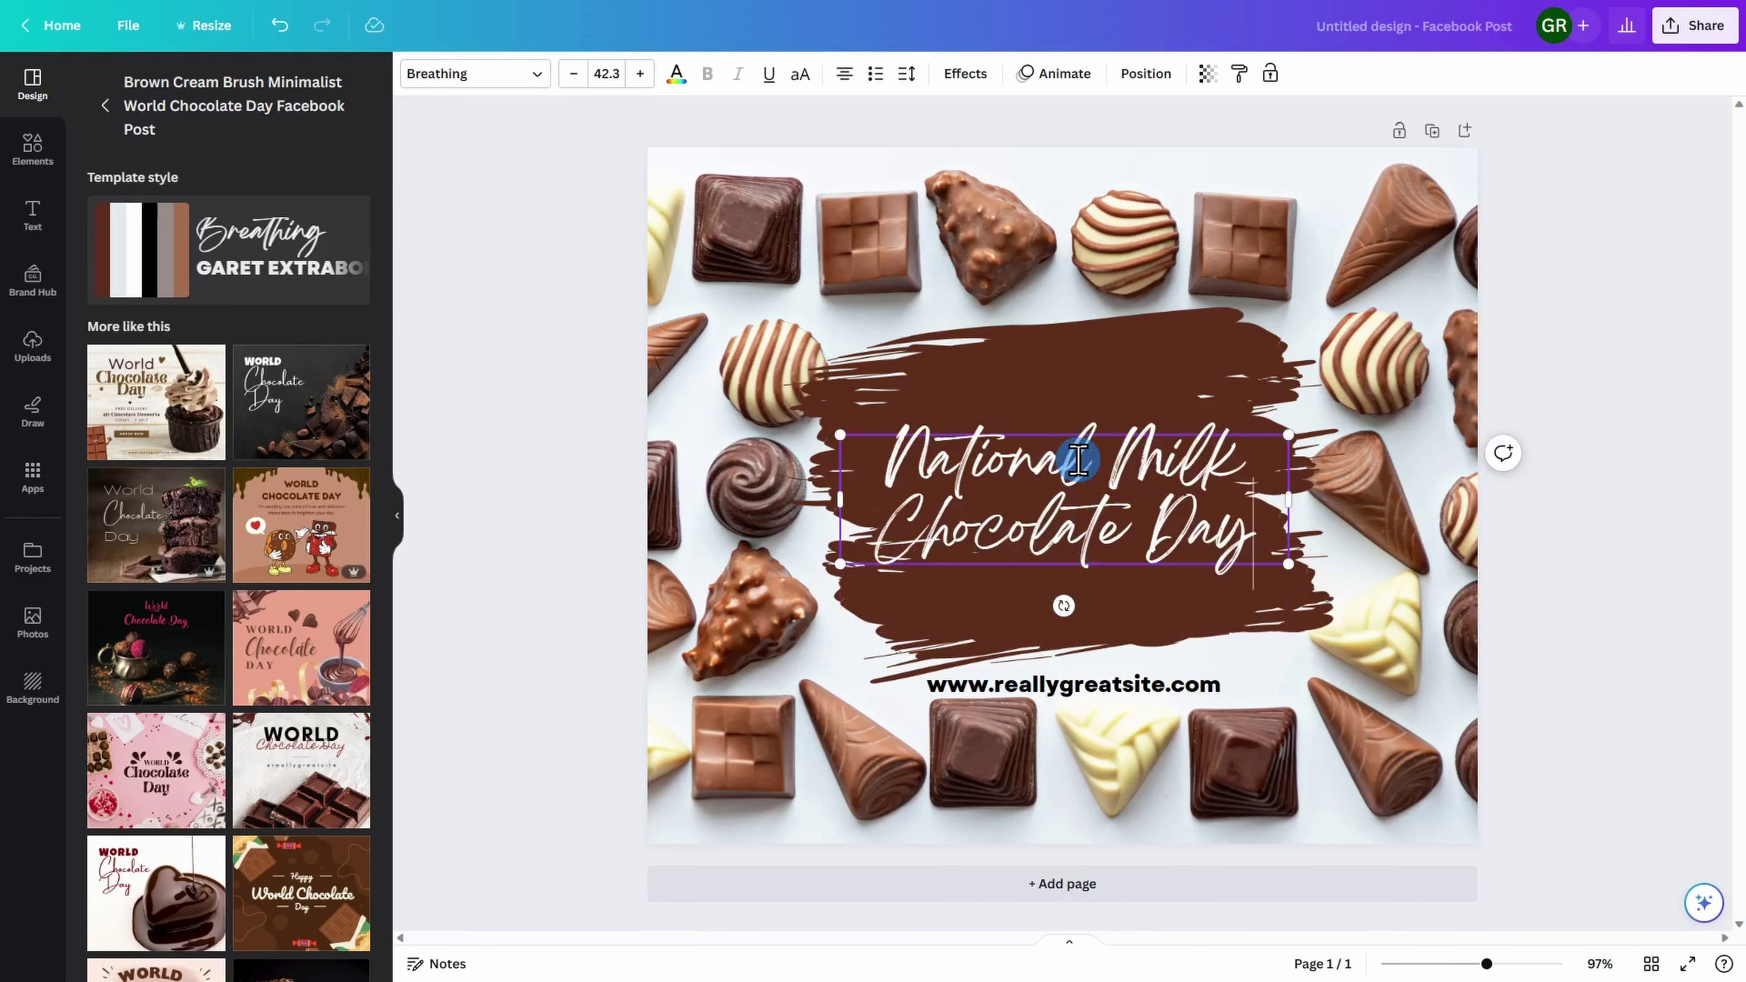
{"action": "triple_click", "coordinate": [1240, 532]}
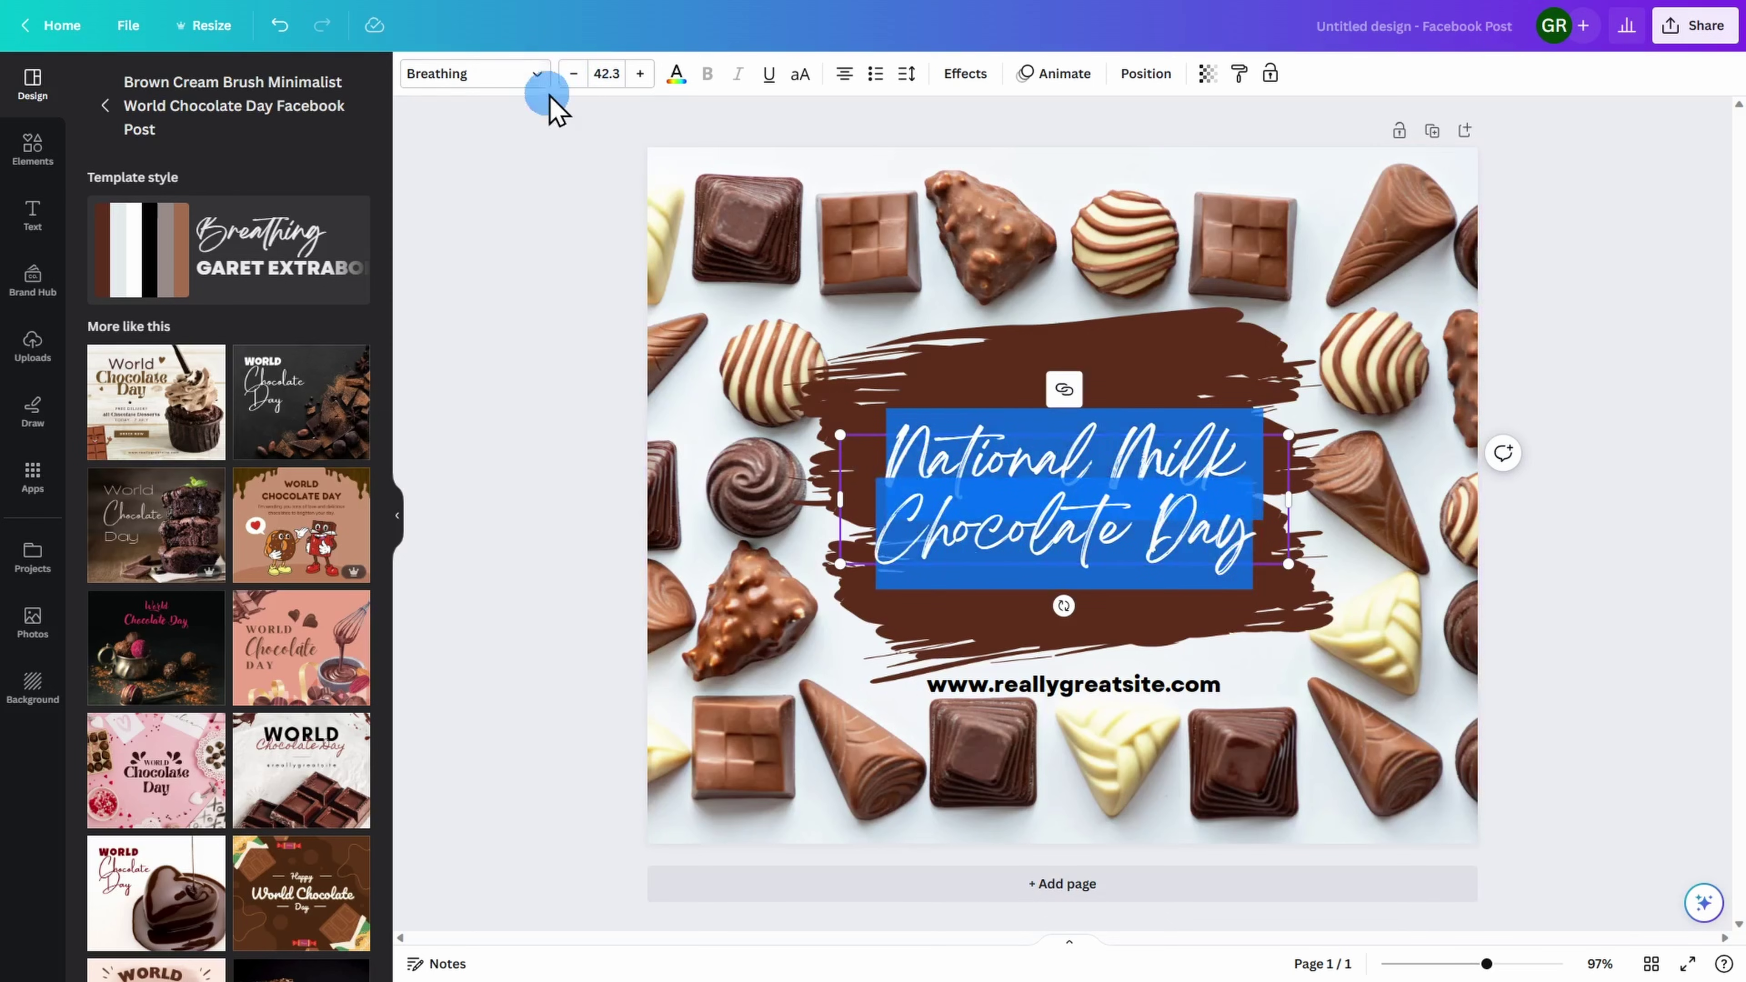
{"action": "left_click", "coordinate": [539, 75]}
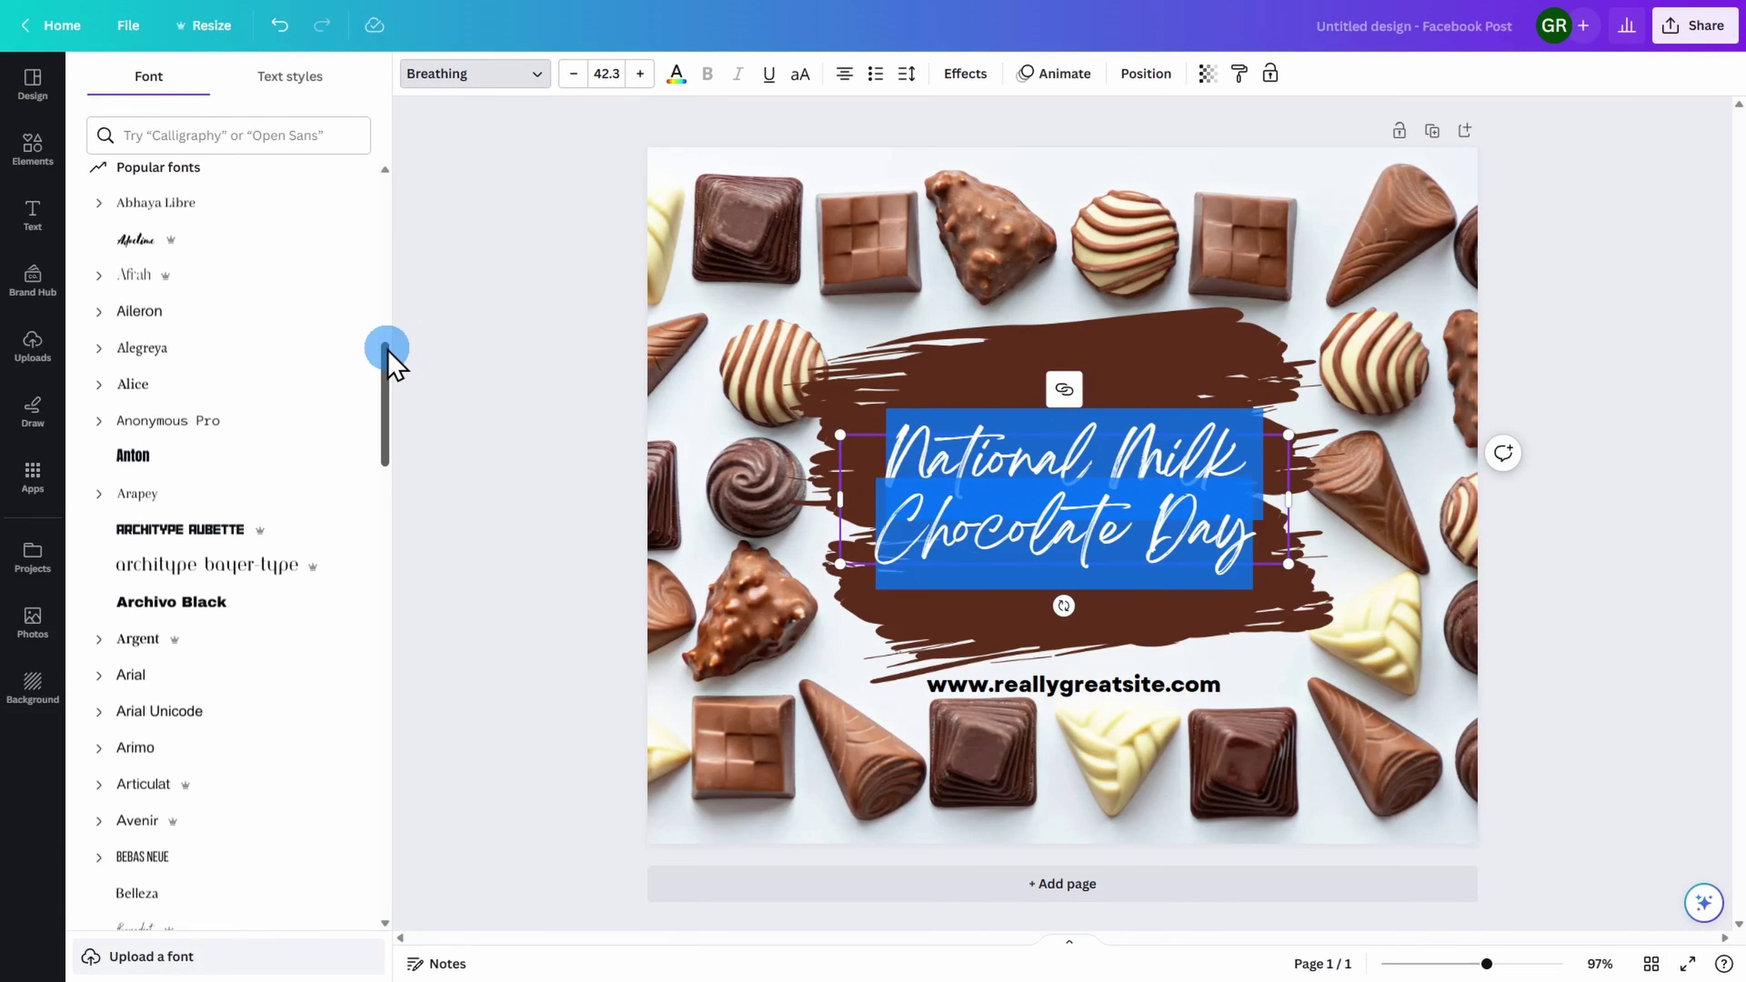
{"action": "left_click", "coordinate": [331, 317]}
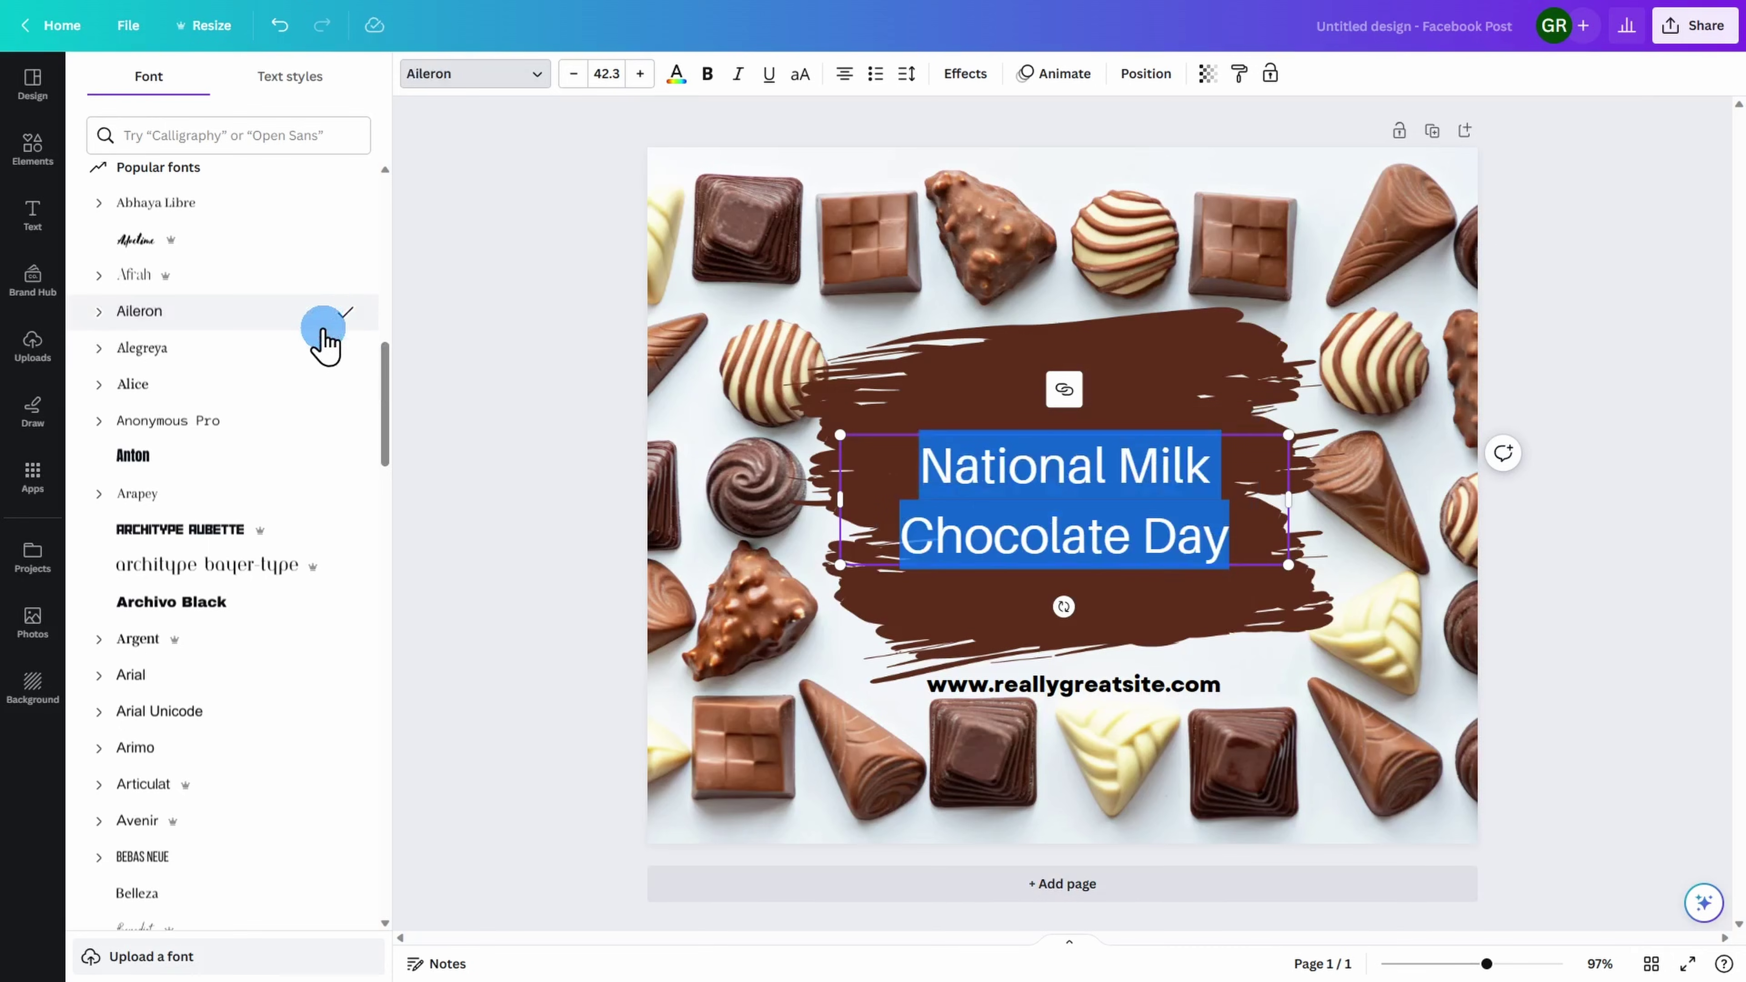
{"action": "left_click", "coordinate": [320, 352]}
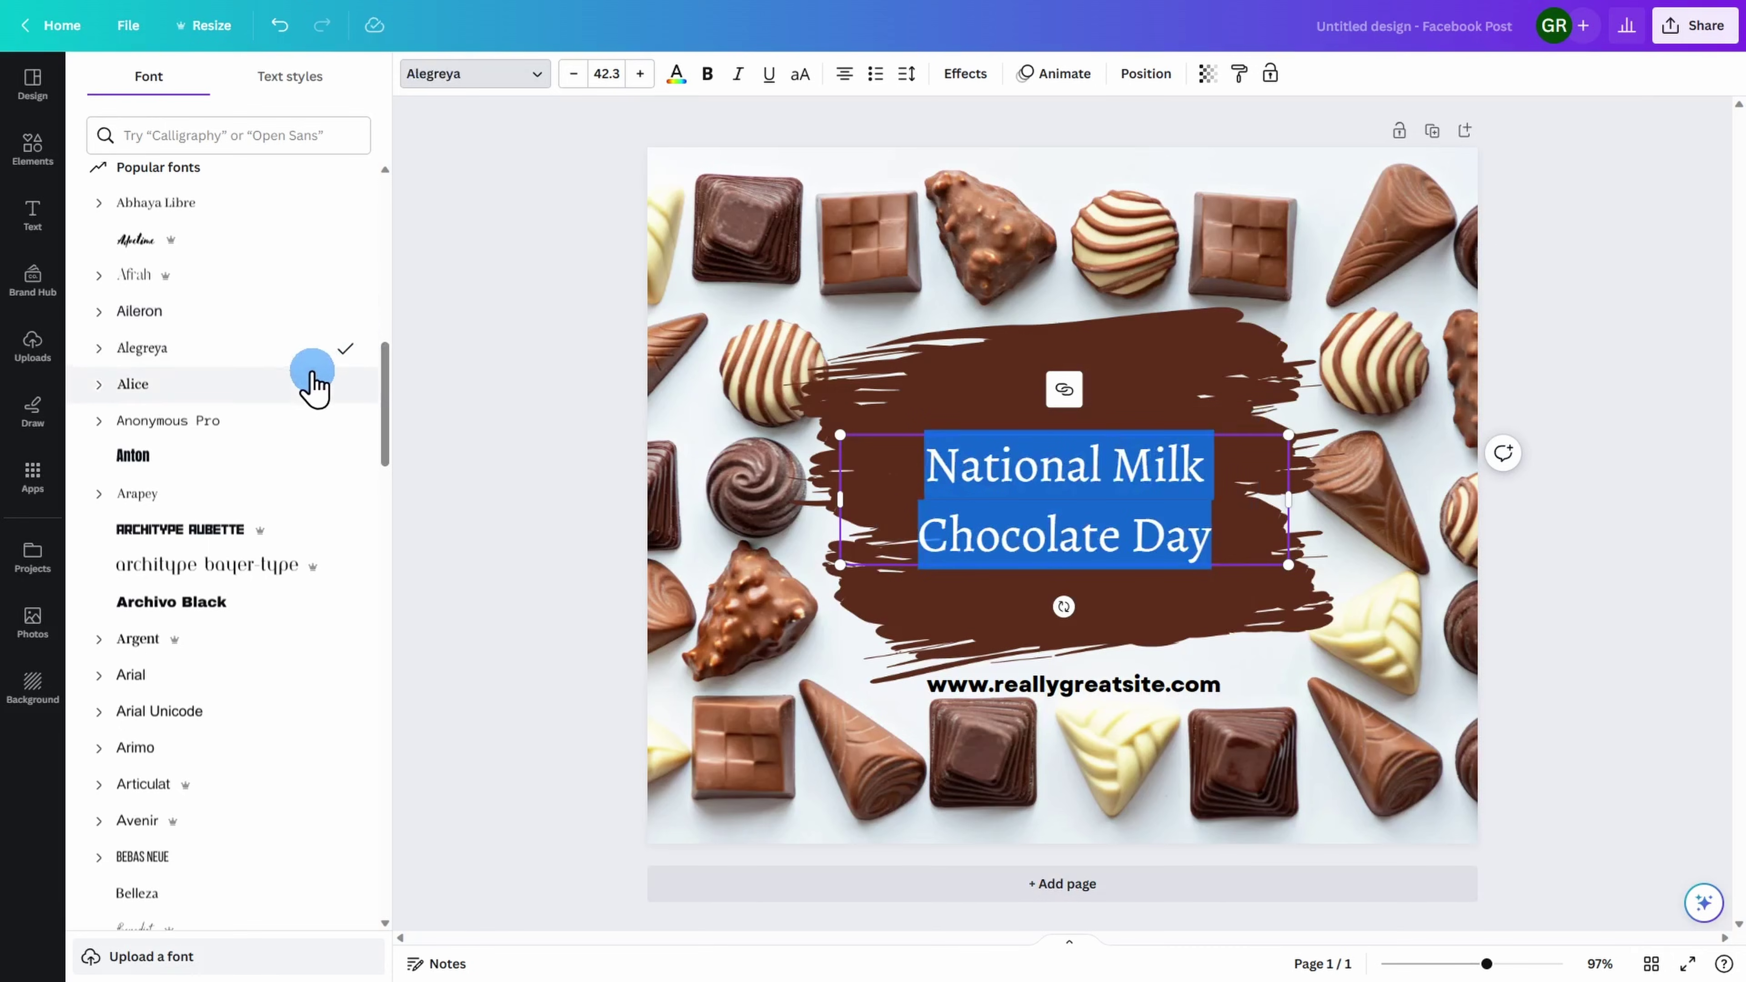
{"action": "left_click", "coordinate": [314, 385]}
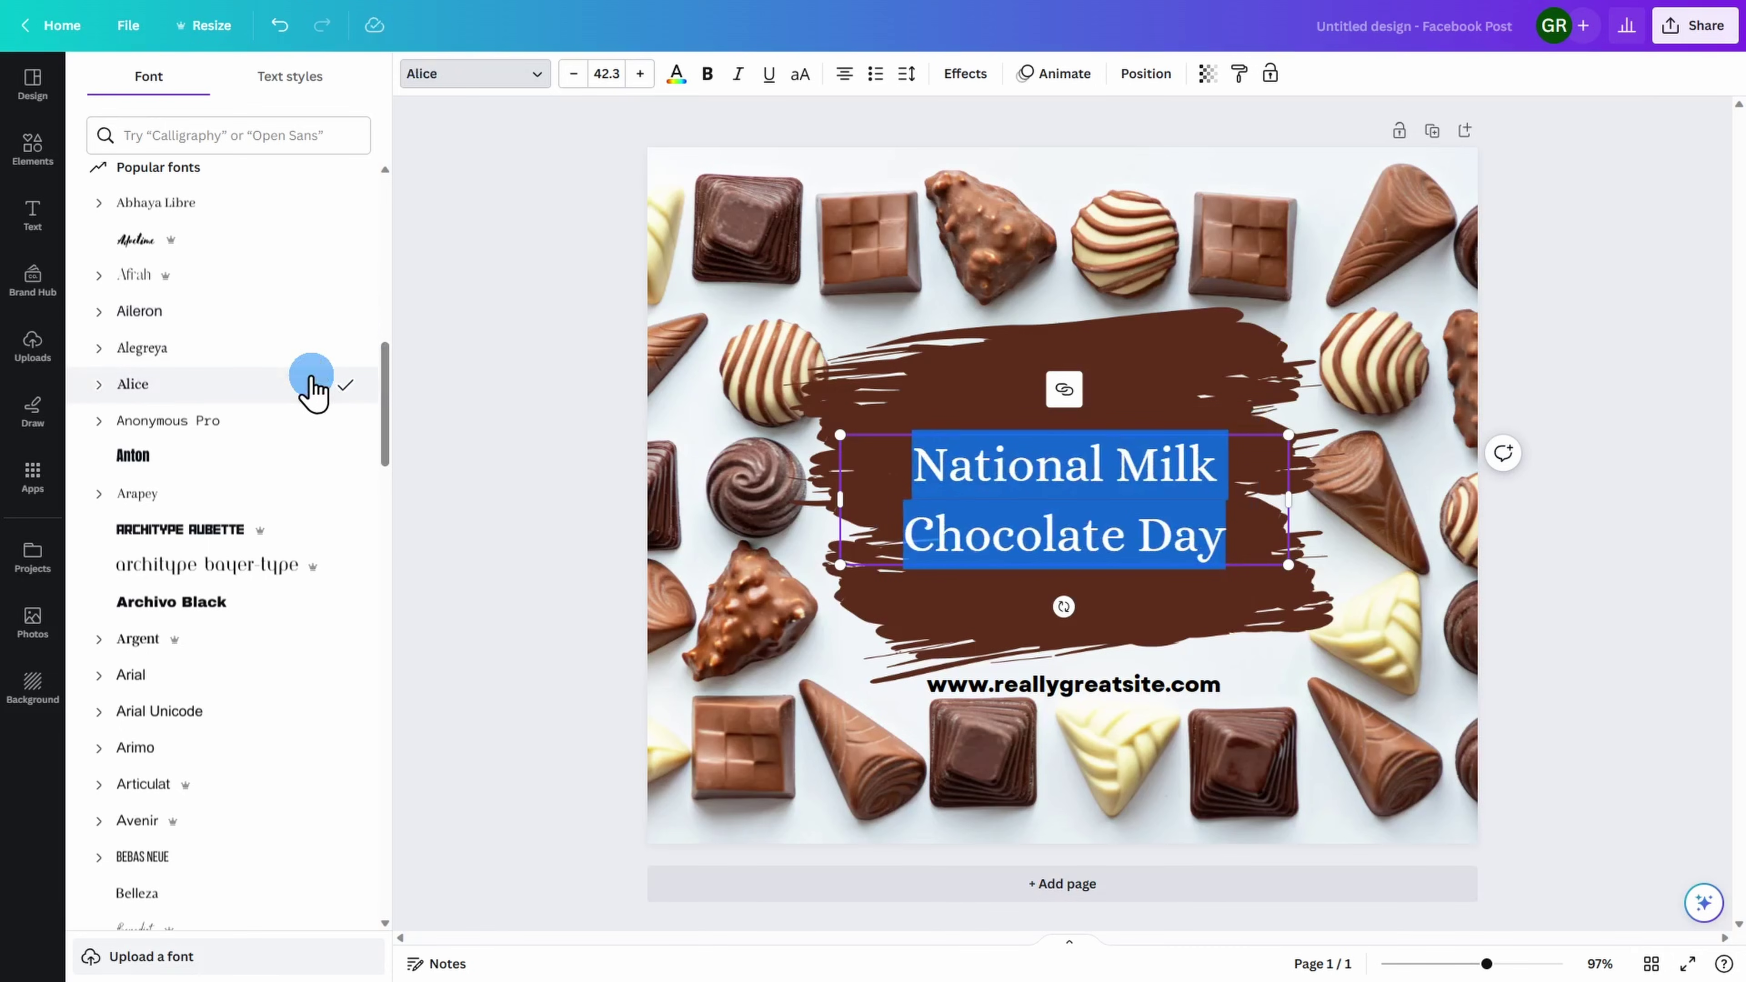
- Move the headline higher up on the brown brush stroke
{"action": "left_click", "coordinate": [939, 375]}
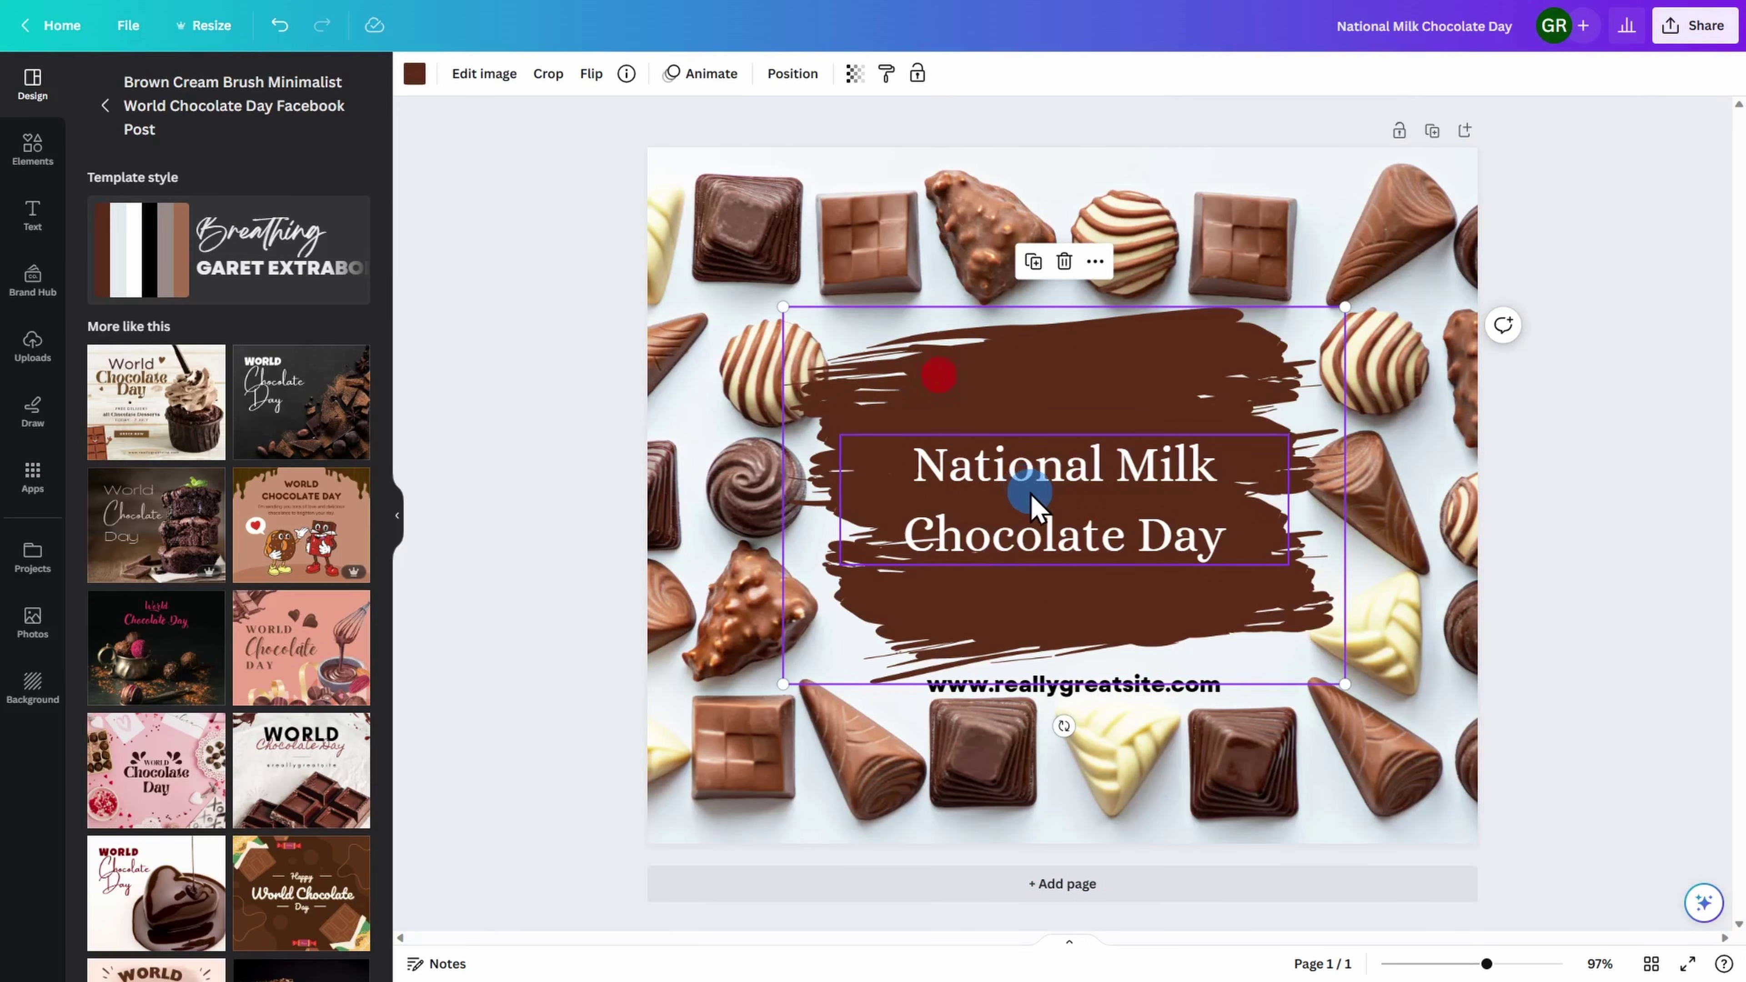
{"action": "left_click", "coordinate": [1060, 557]}
{"action": "left_click_drag", "start_coordinate": [1060, 557], "coordinate": [1063, 492]}
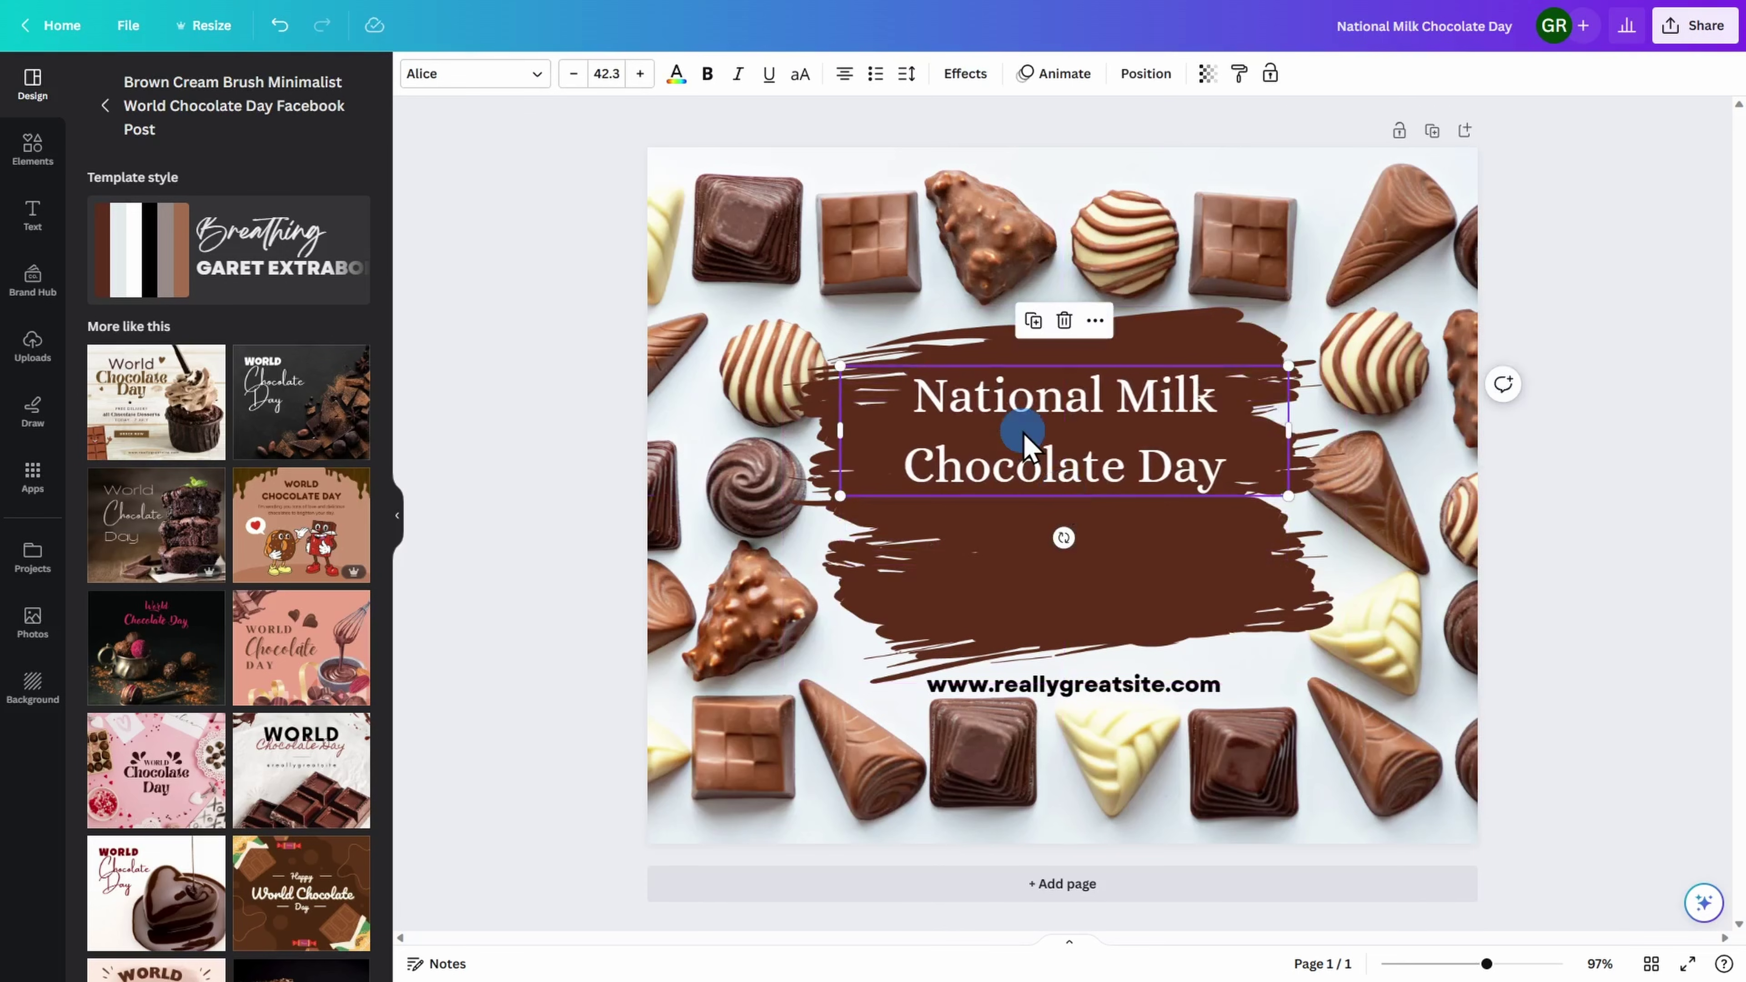
- Try red and purple on the headline text, then return it to white
{"action": "left_click", "coordinate": [677, 74]}
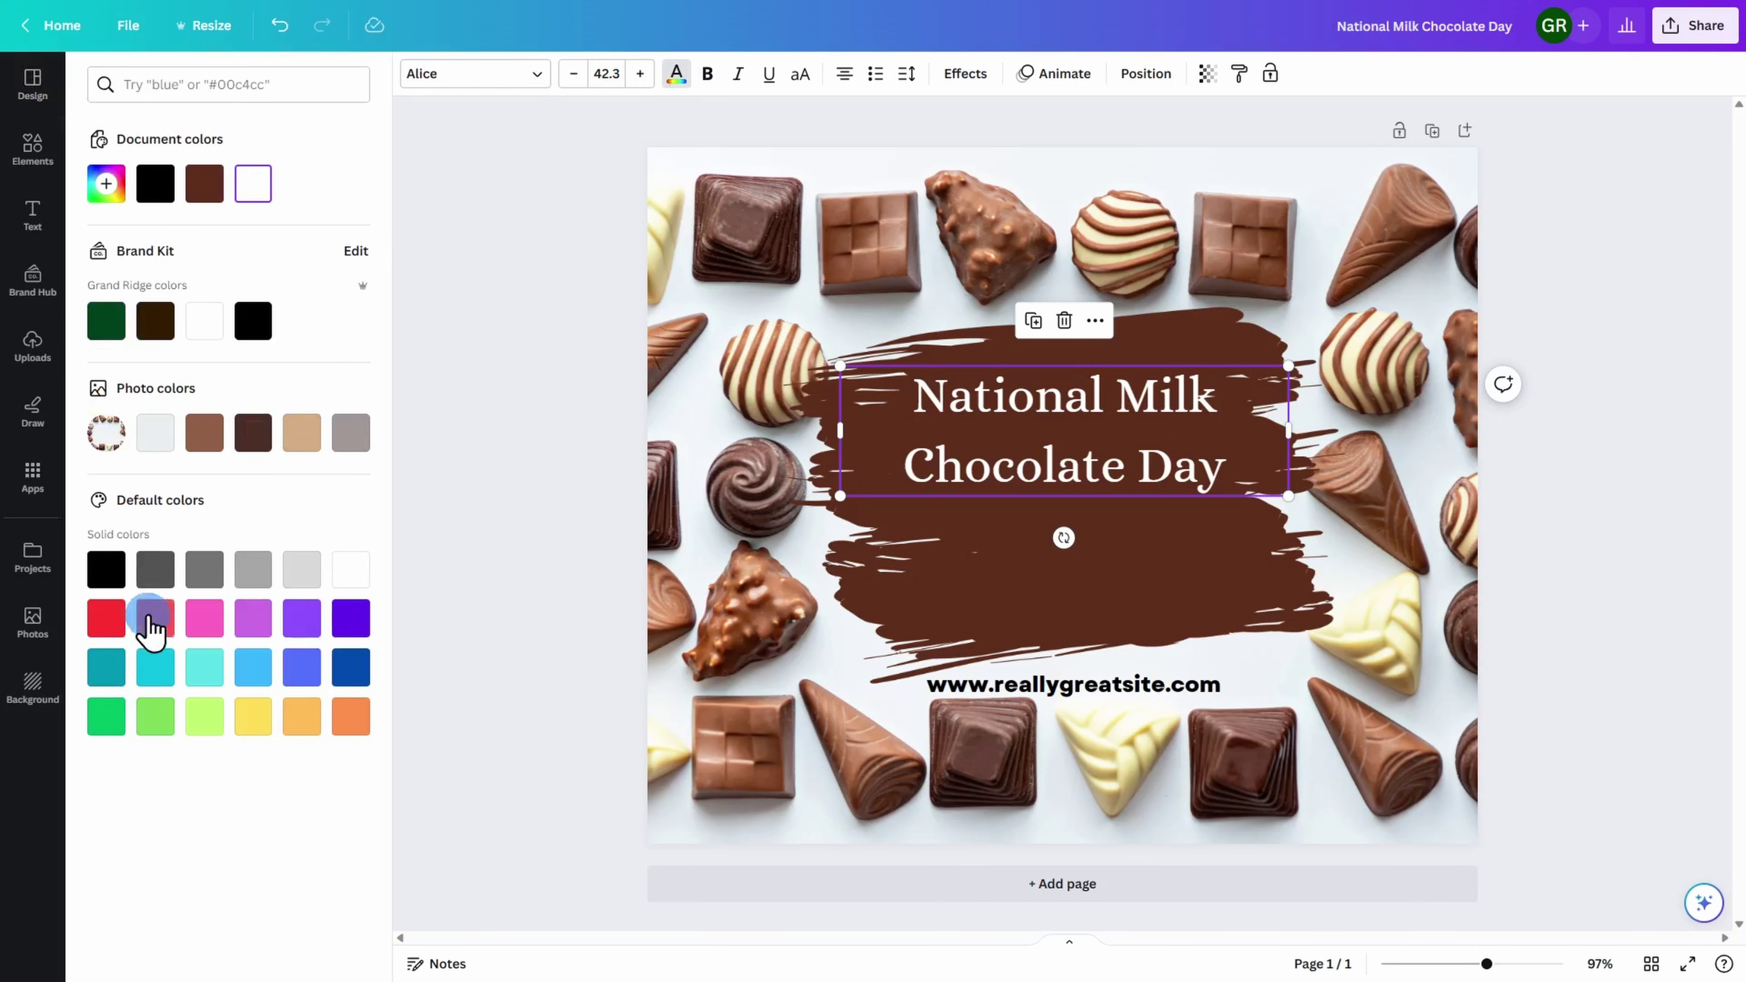
{"action": "left_click", "coordinate": [106, 619]}
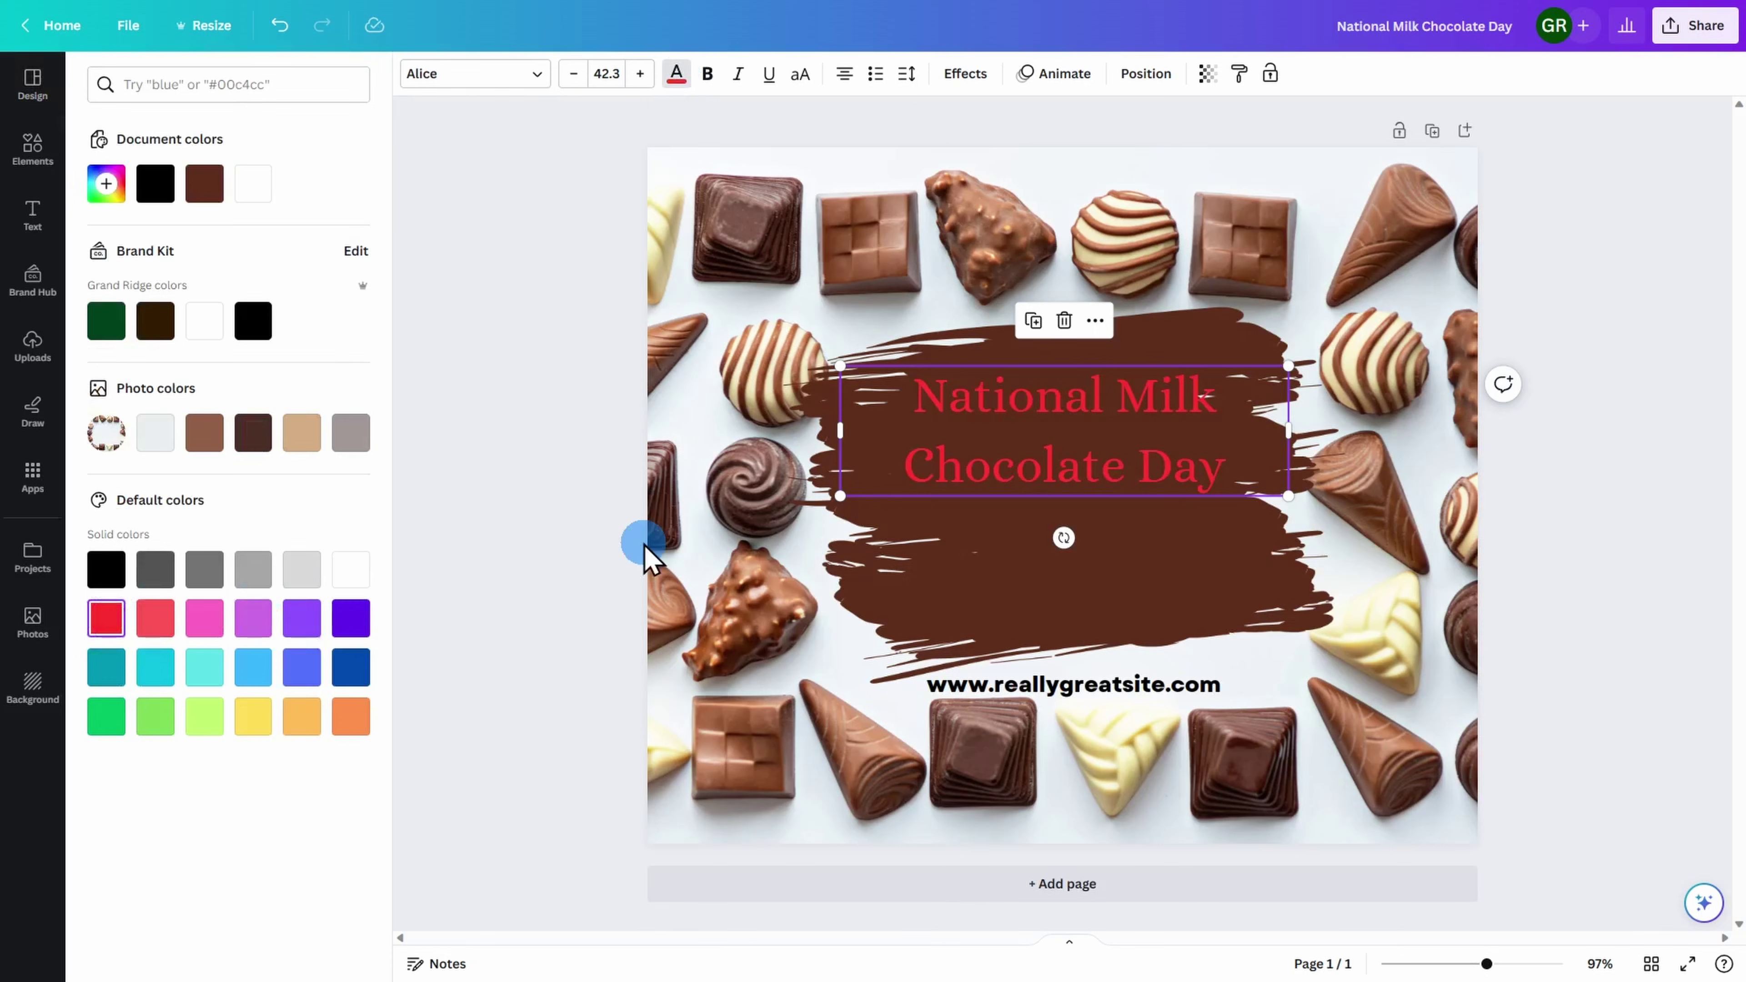
{"action": "left_click", "coordinate": [303, 619]}
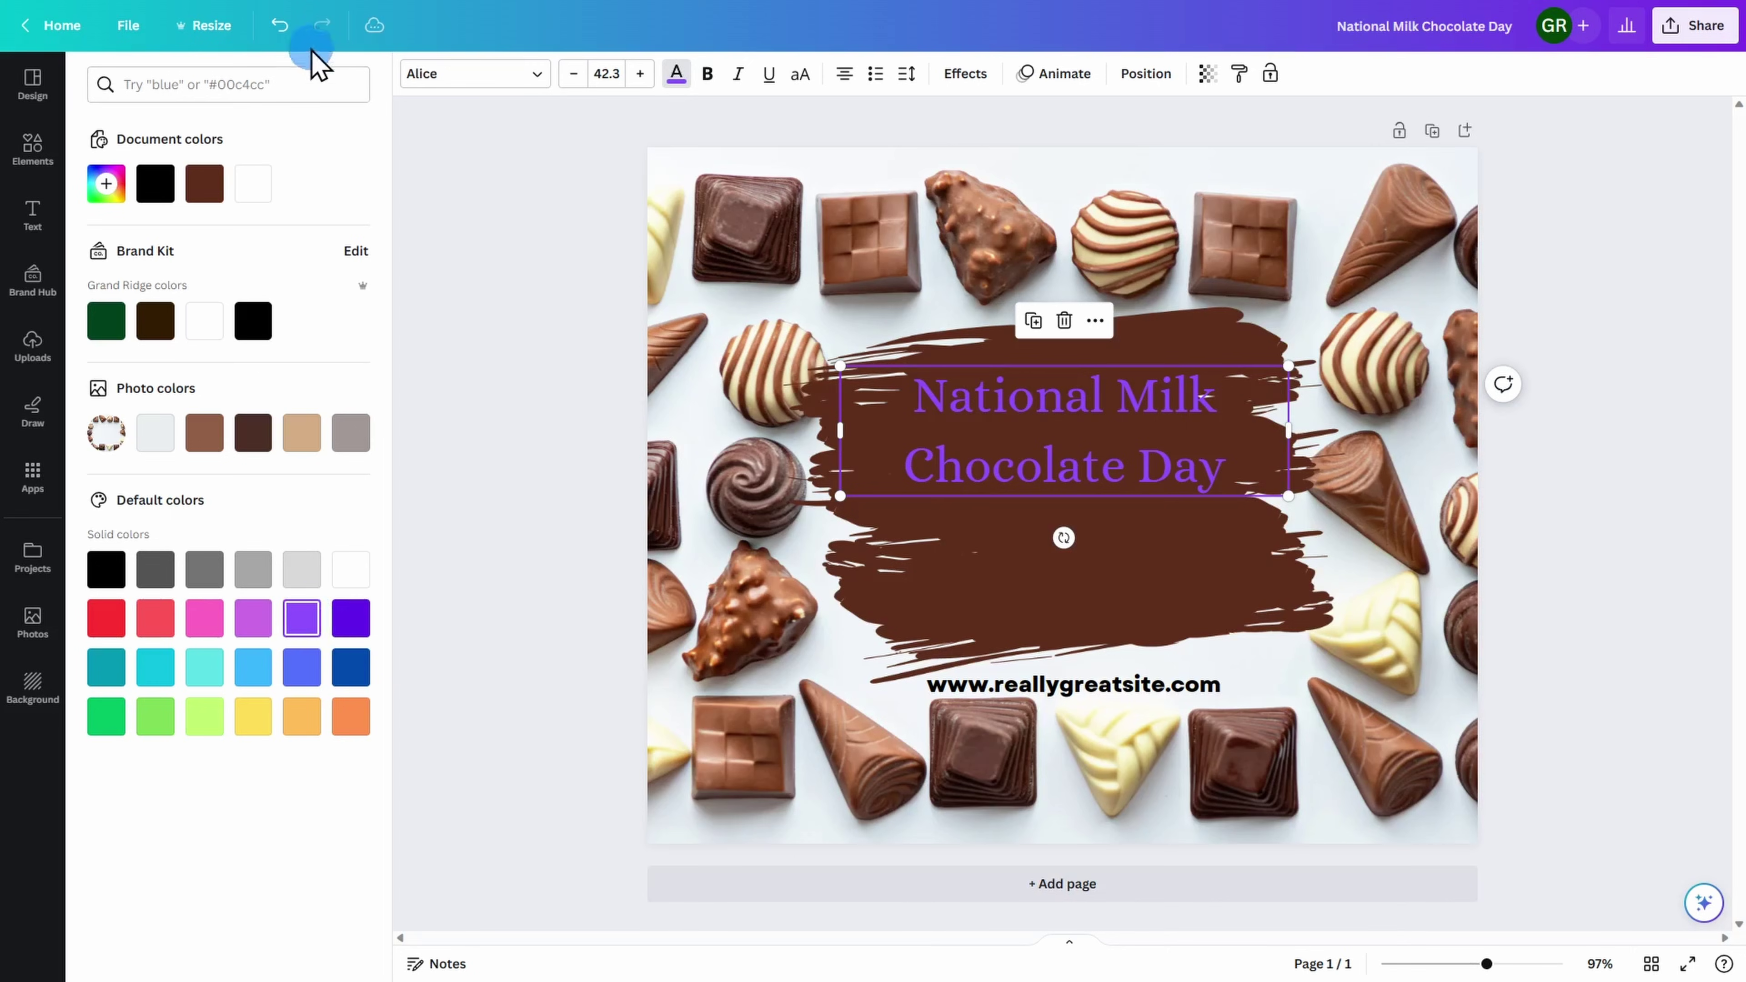
{"action": "left_click", "coordinate": [282, 27]}
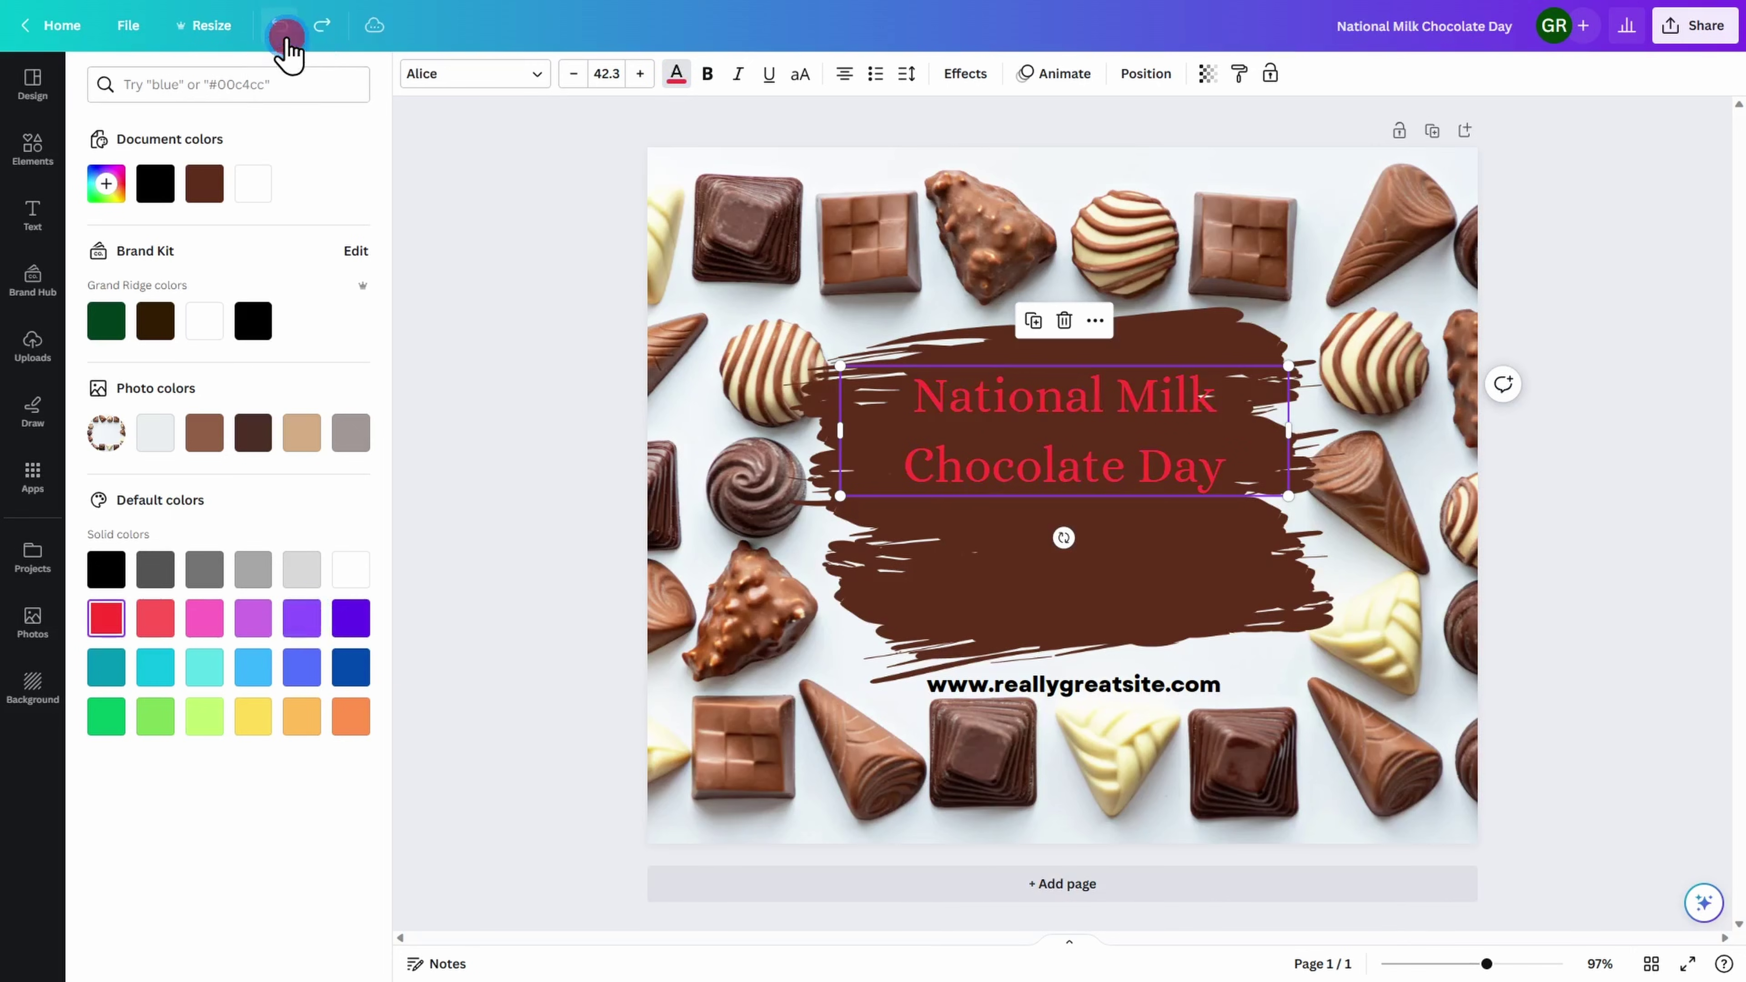
{"action": "left_click", "coordinate": [282, 28]}
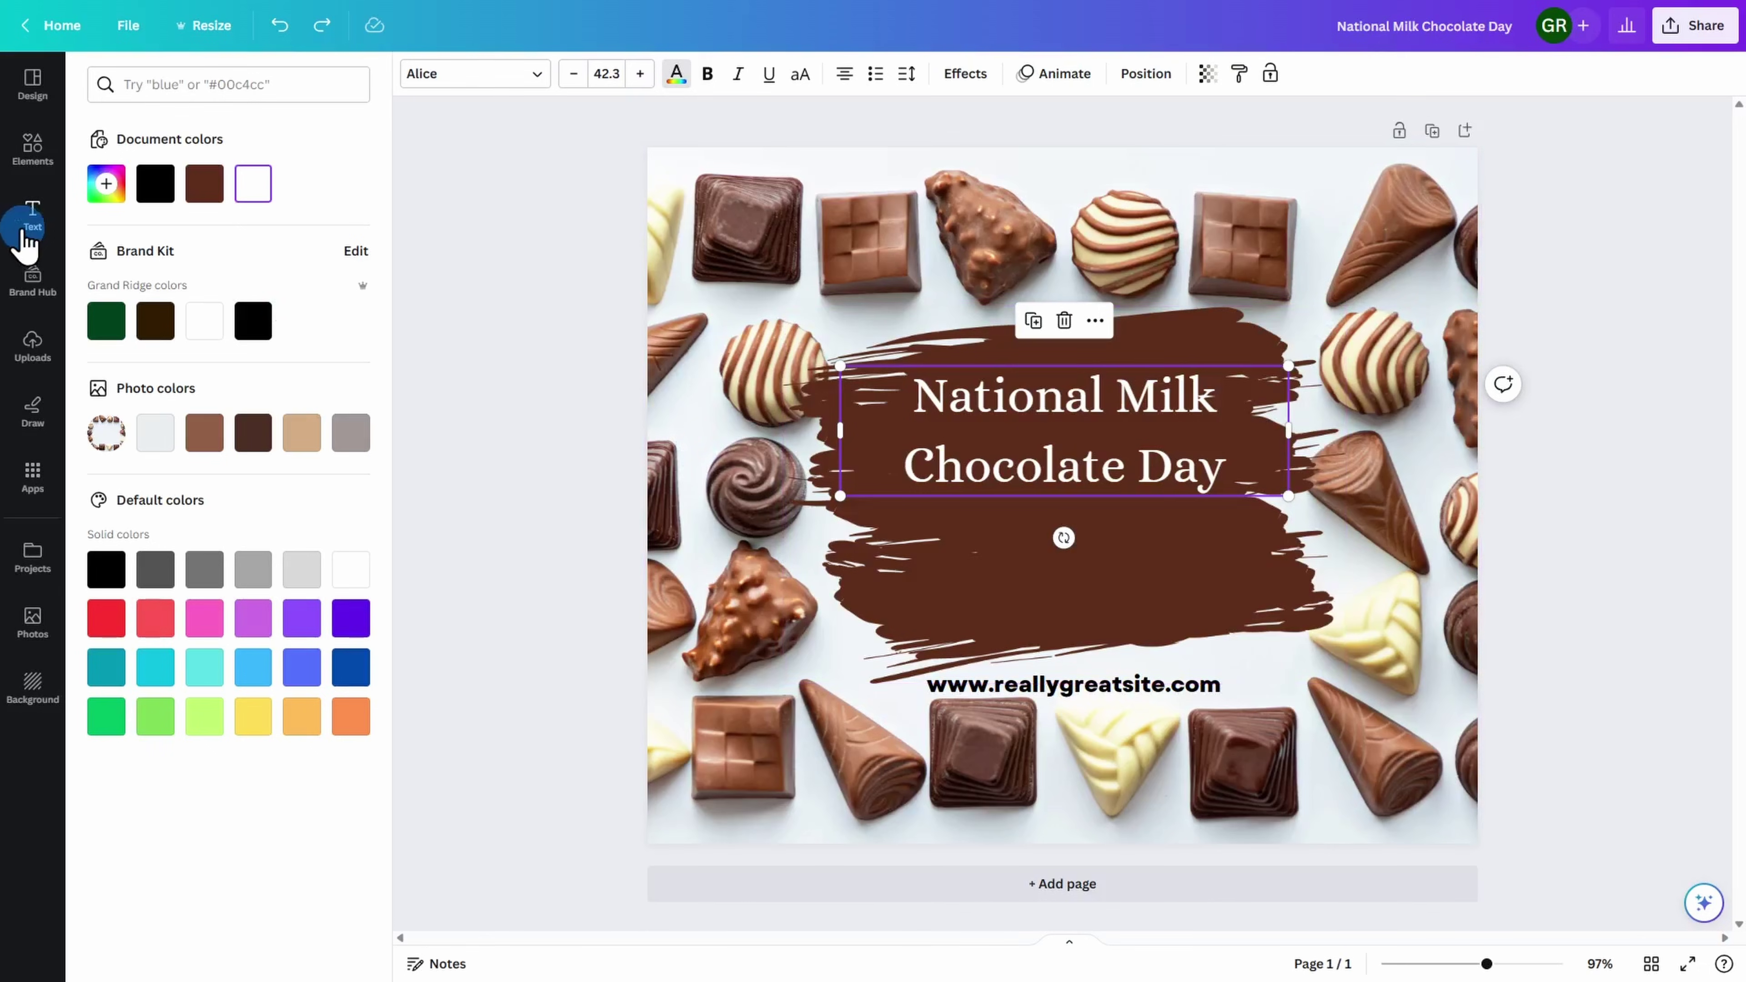
- Add a subheading reading 'July 28th' and set it in the Alice font
{"action": "left_click", "coordinate": [31, 215]}
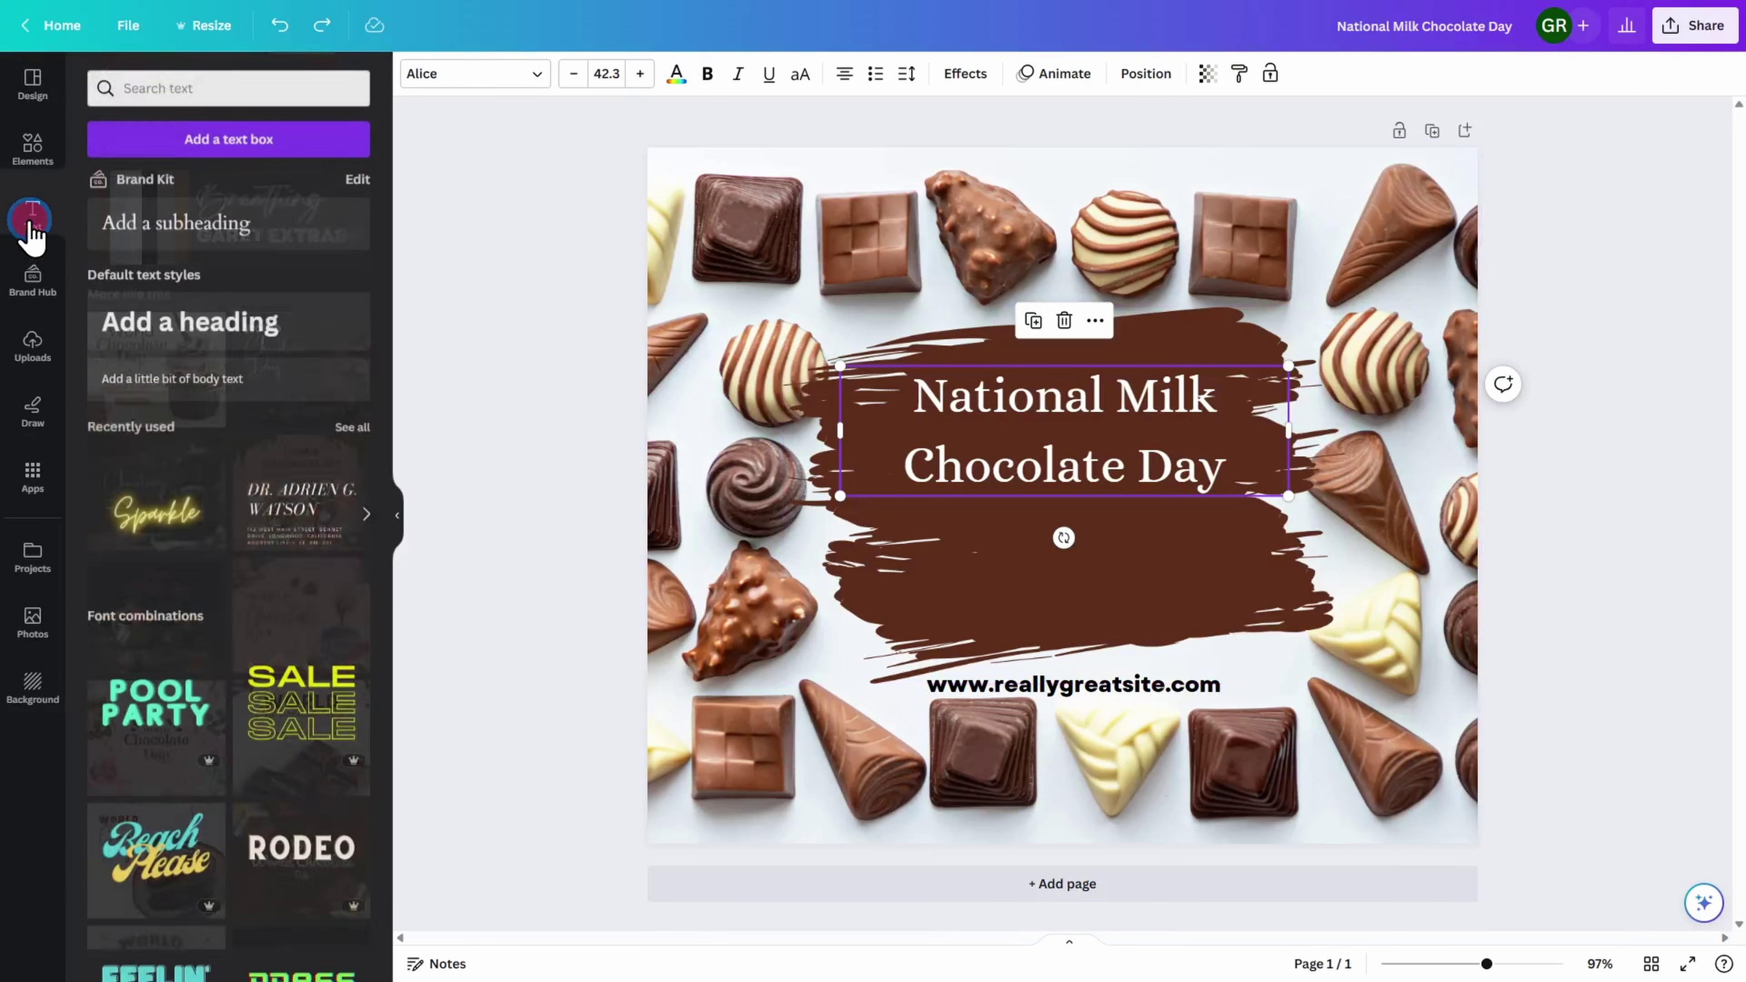
{"action": "left_click", "coordinate": [163, 227]}
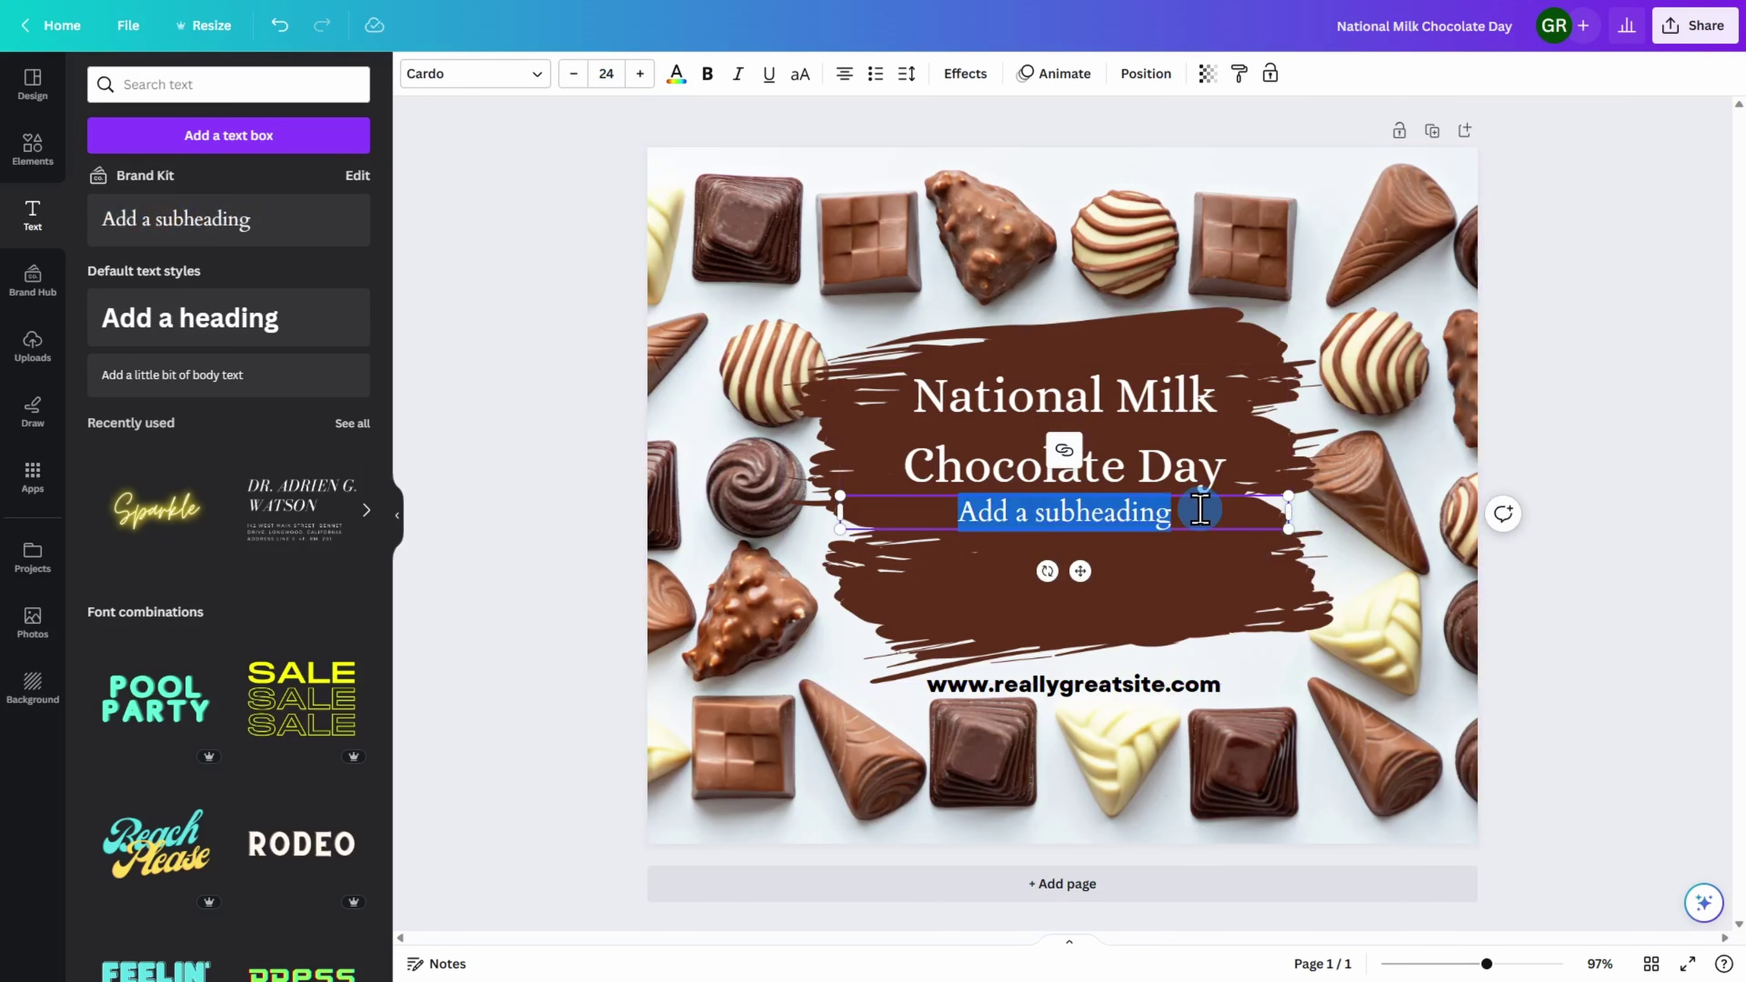
{"action": "type", "text": "July 2"}
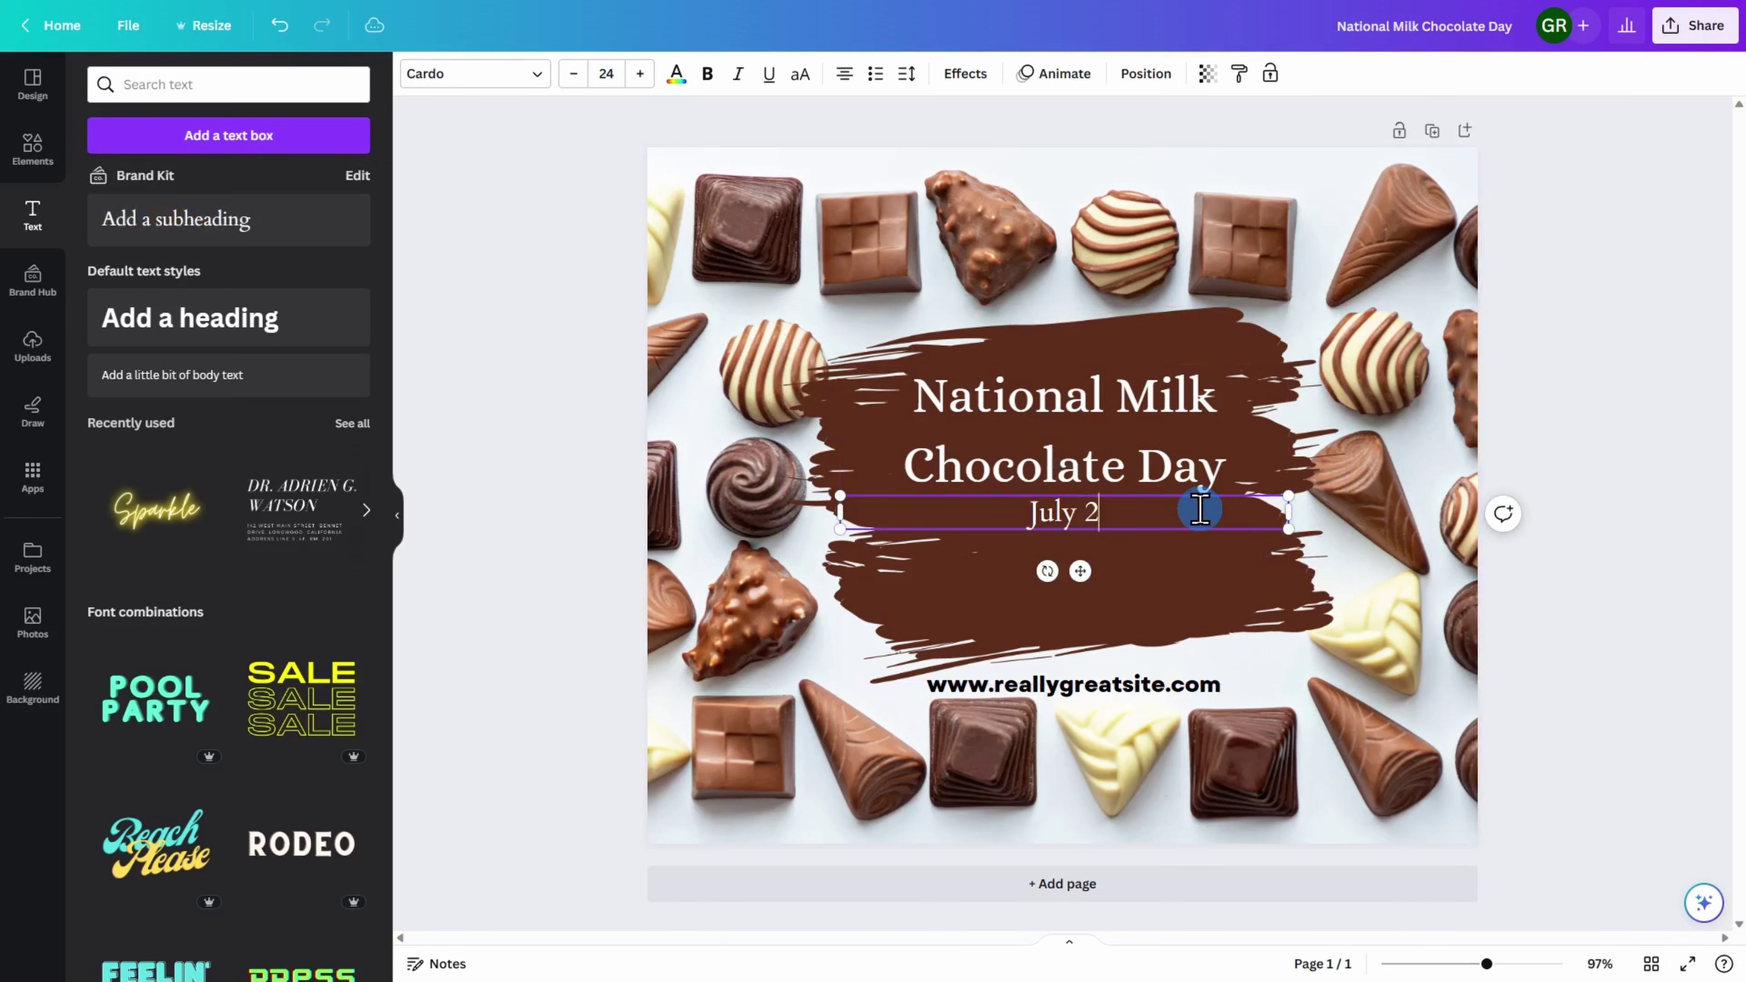
{"action": "type", "text": "8th"}
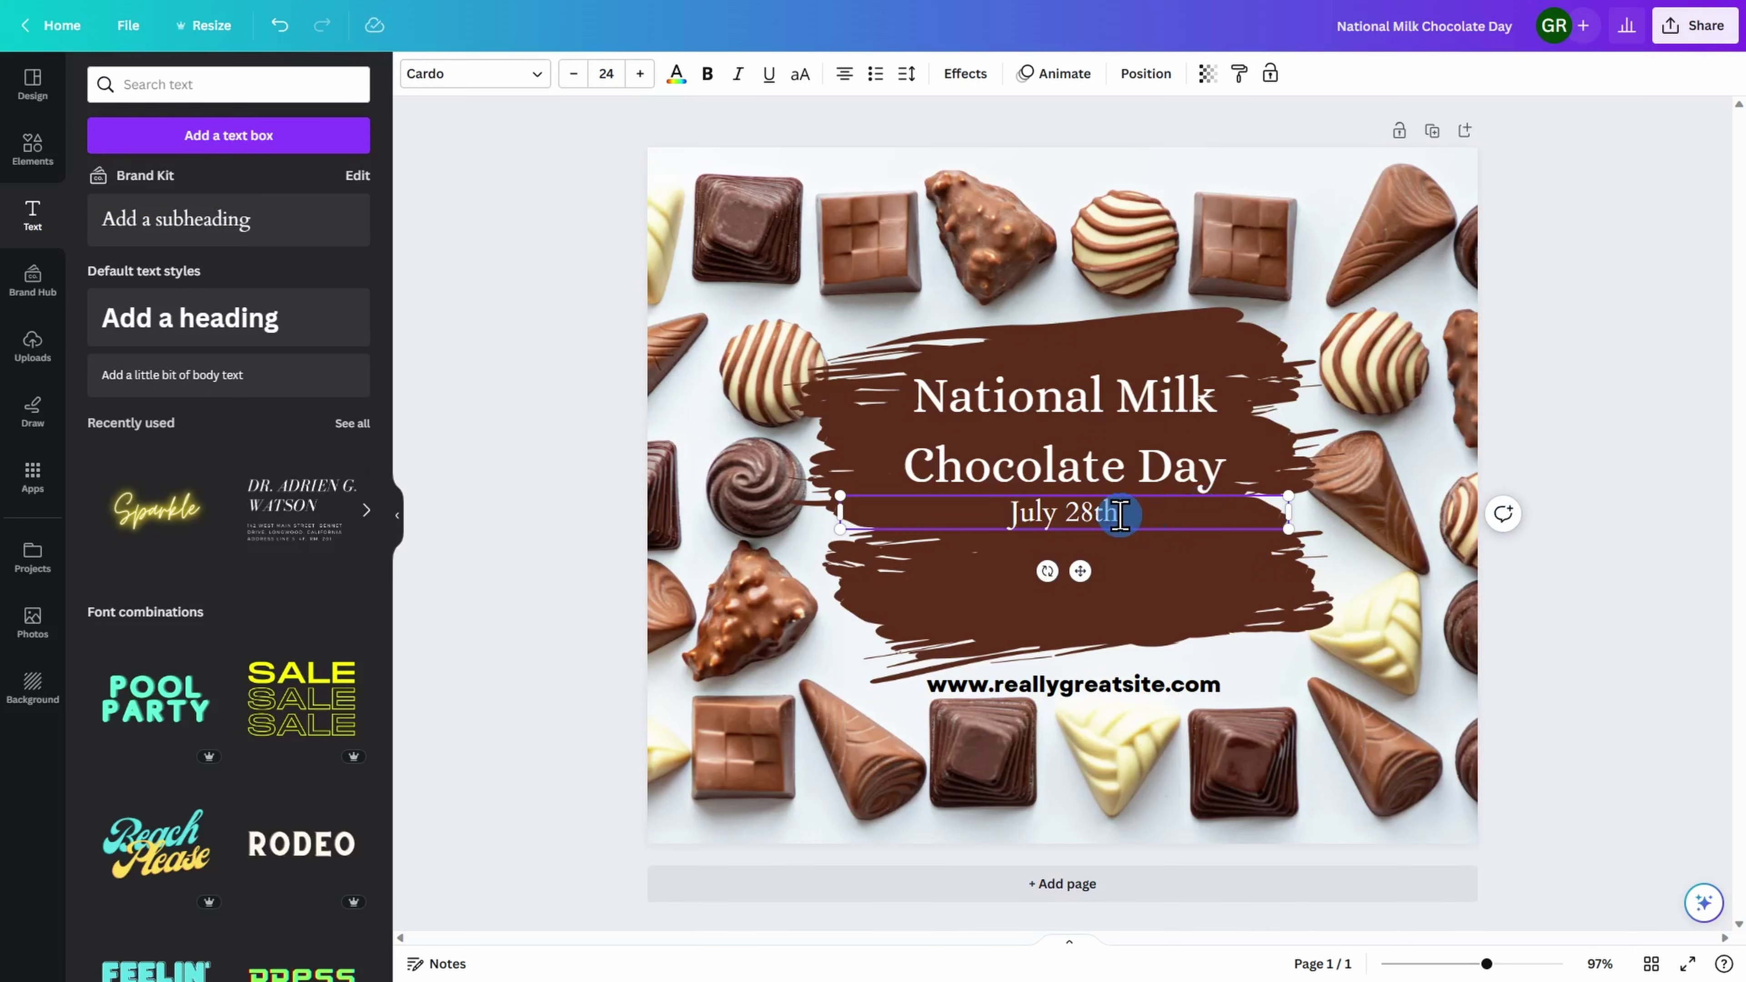
{"action": "left_click_drag", "start_coordinate": [1120, 514], "coordinate": [1008, 513]}
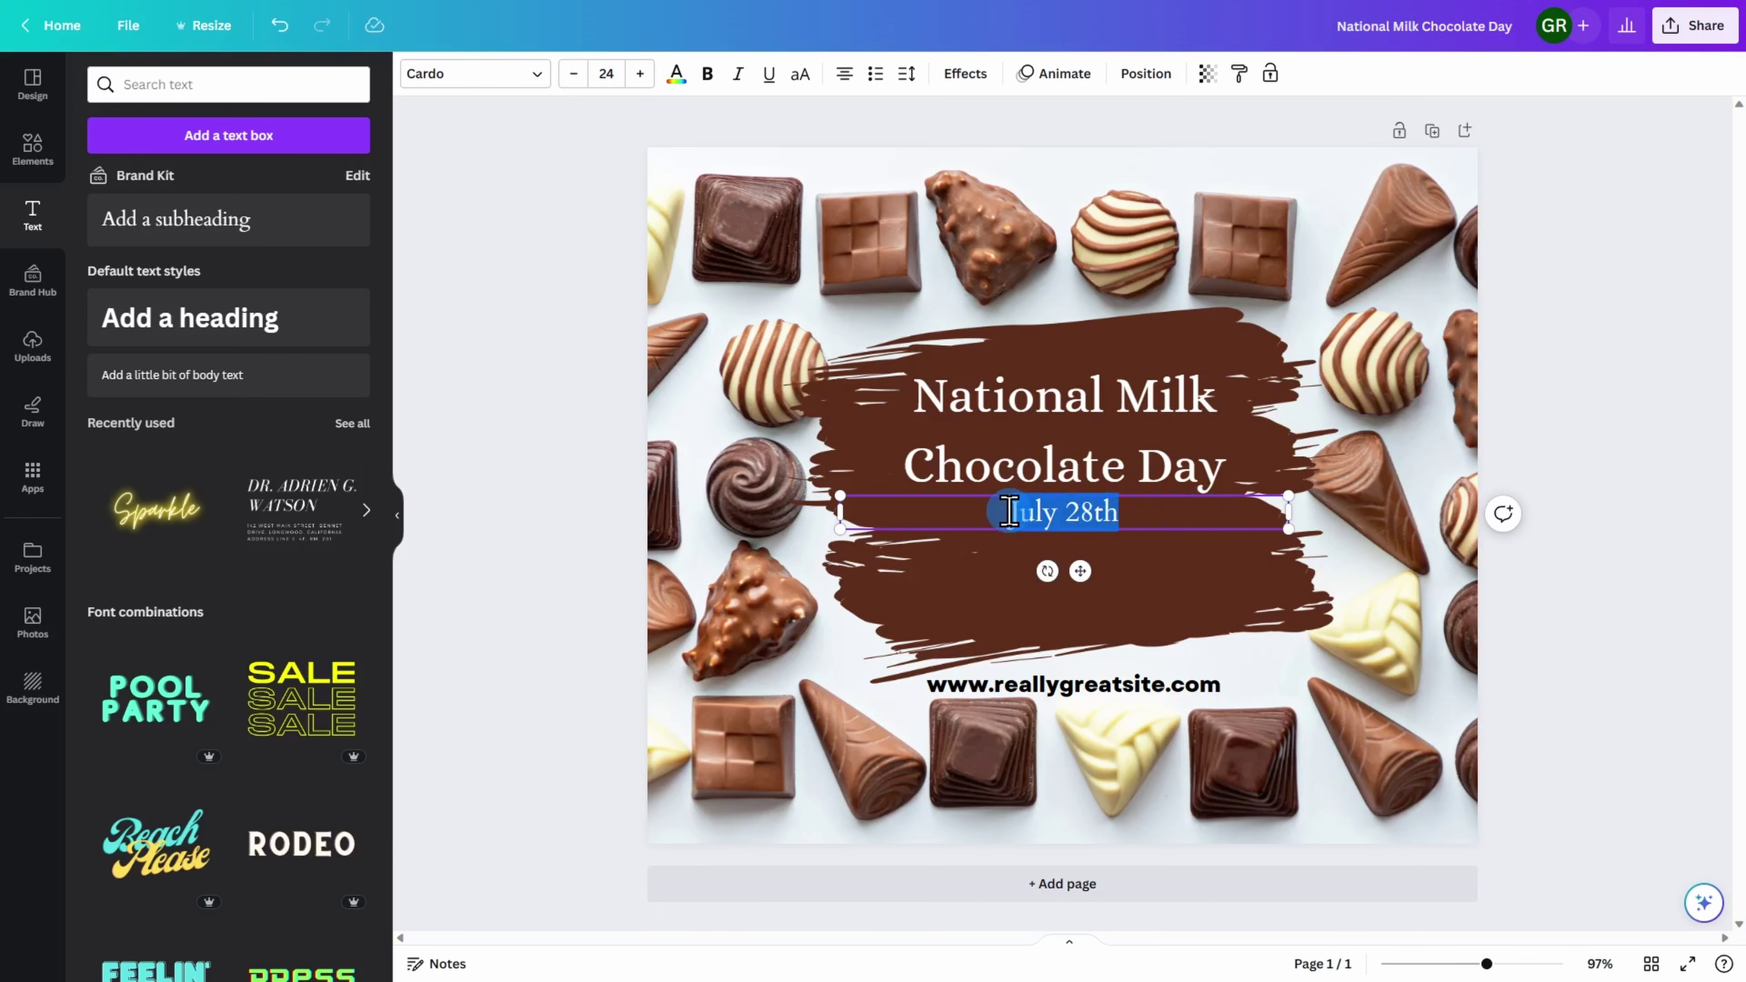
{"action": "left_click", "coordinate": [539, 74]}
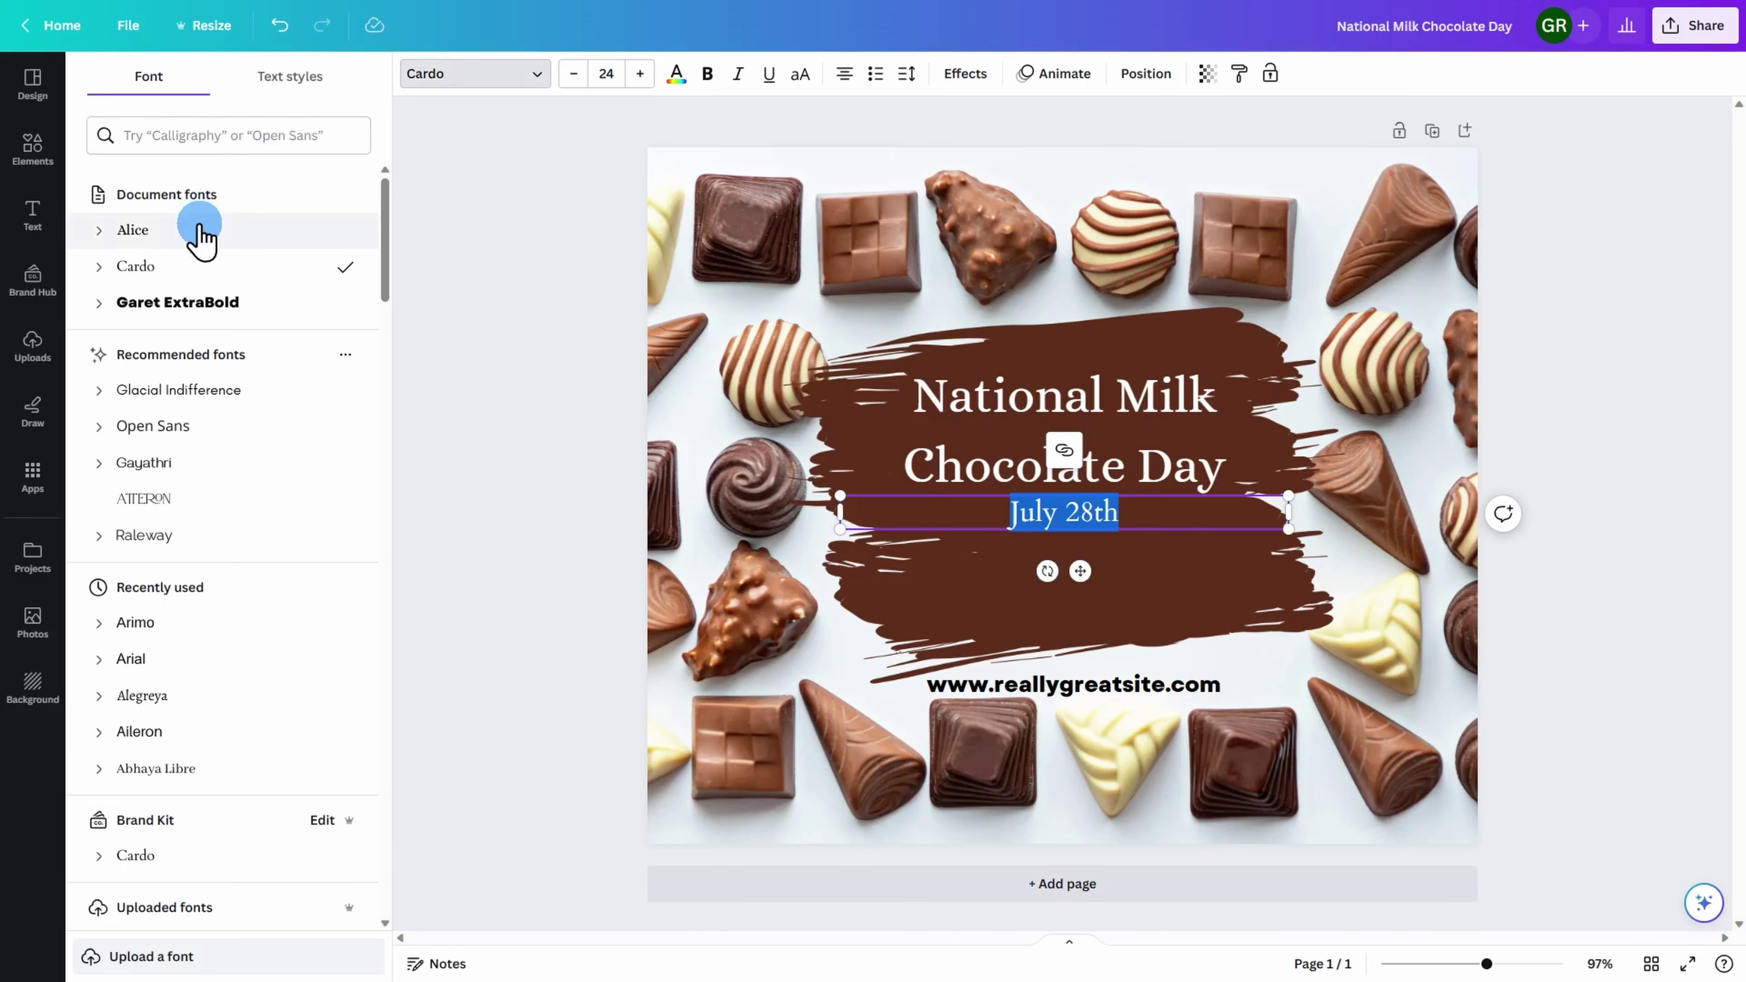
{"action": "left_click", "coordinate": [200, 238]}
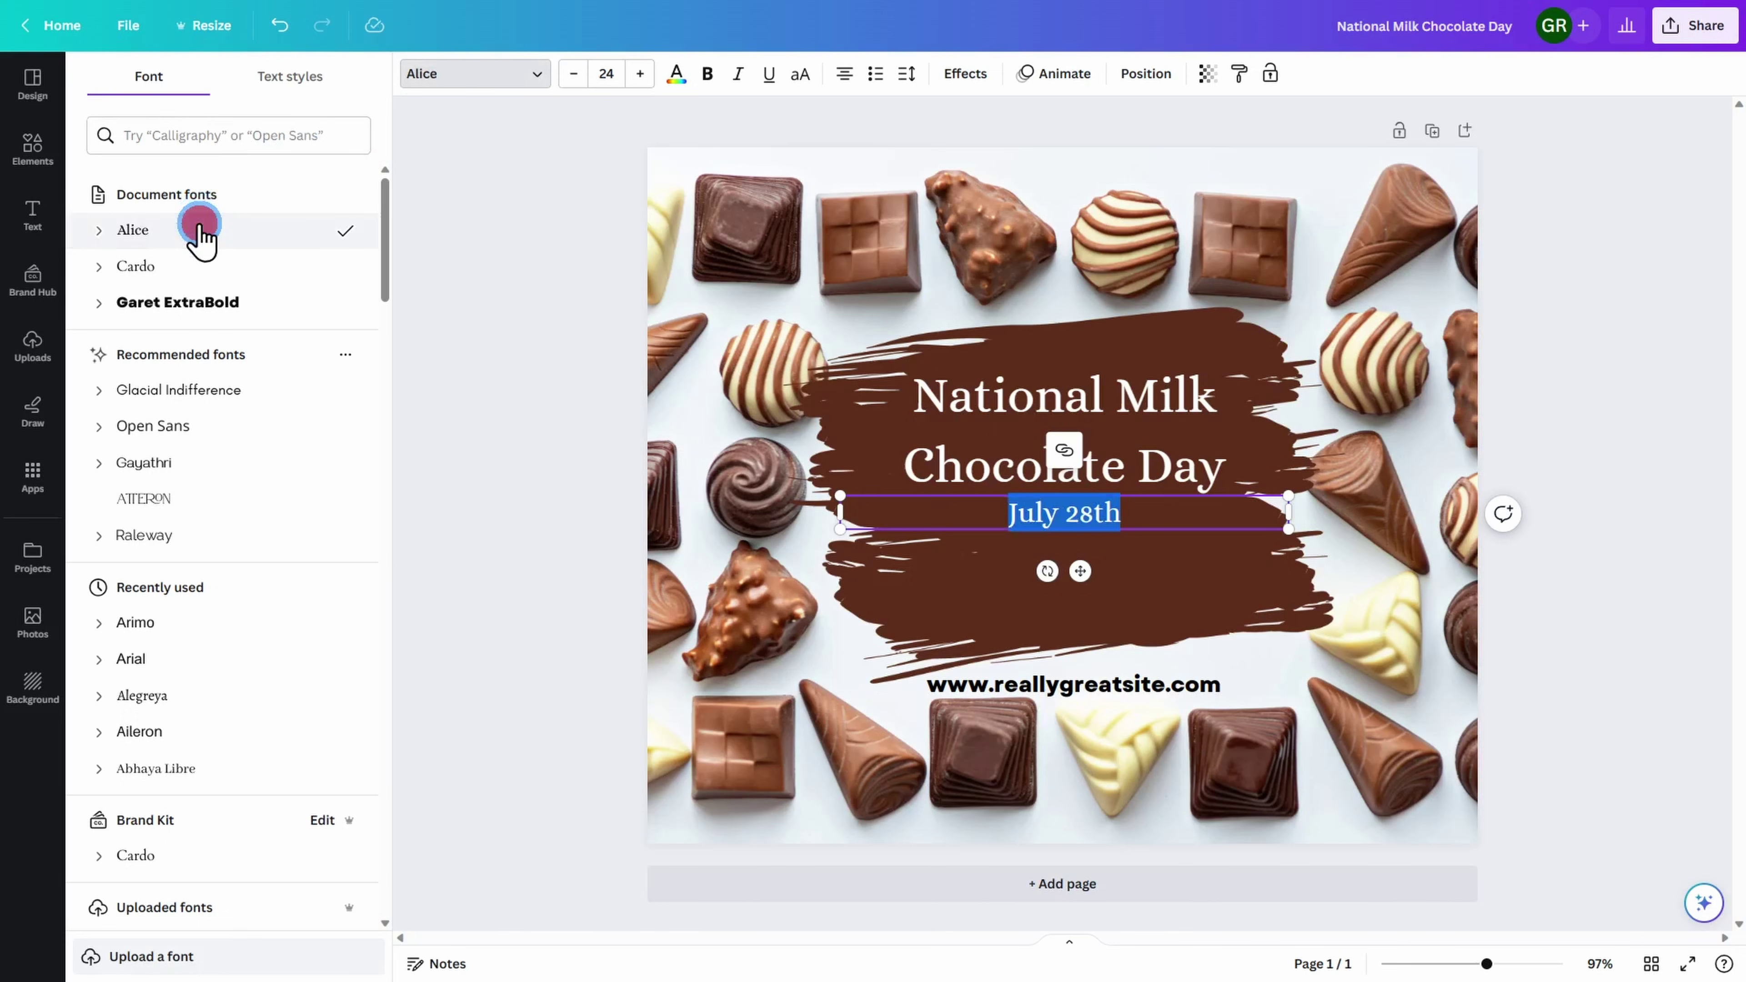
- Make the July 28th date line bold and underlined
{"action": "left_click", "coordinate": [679, 78]}
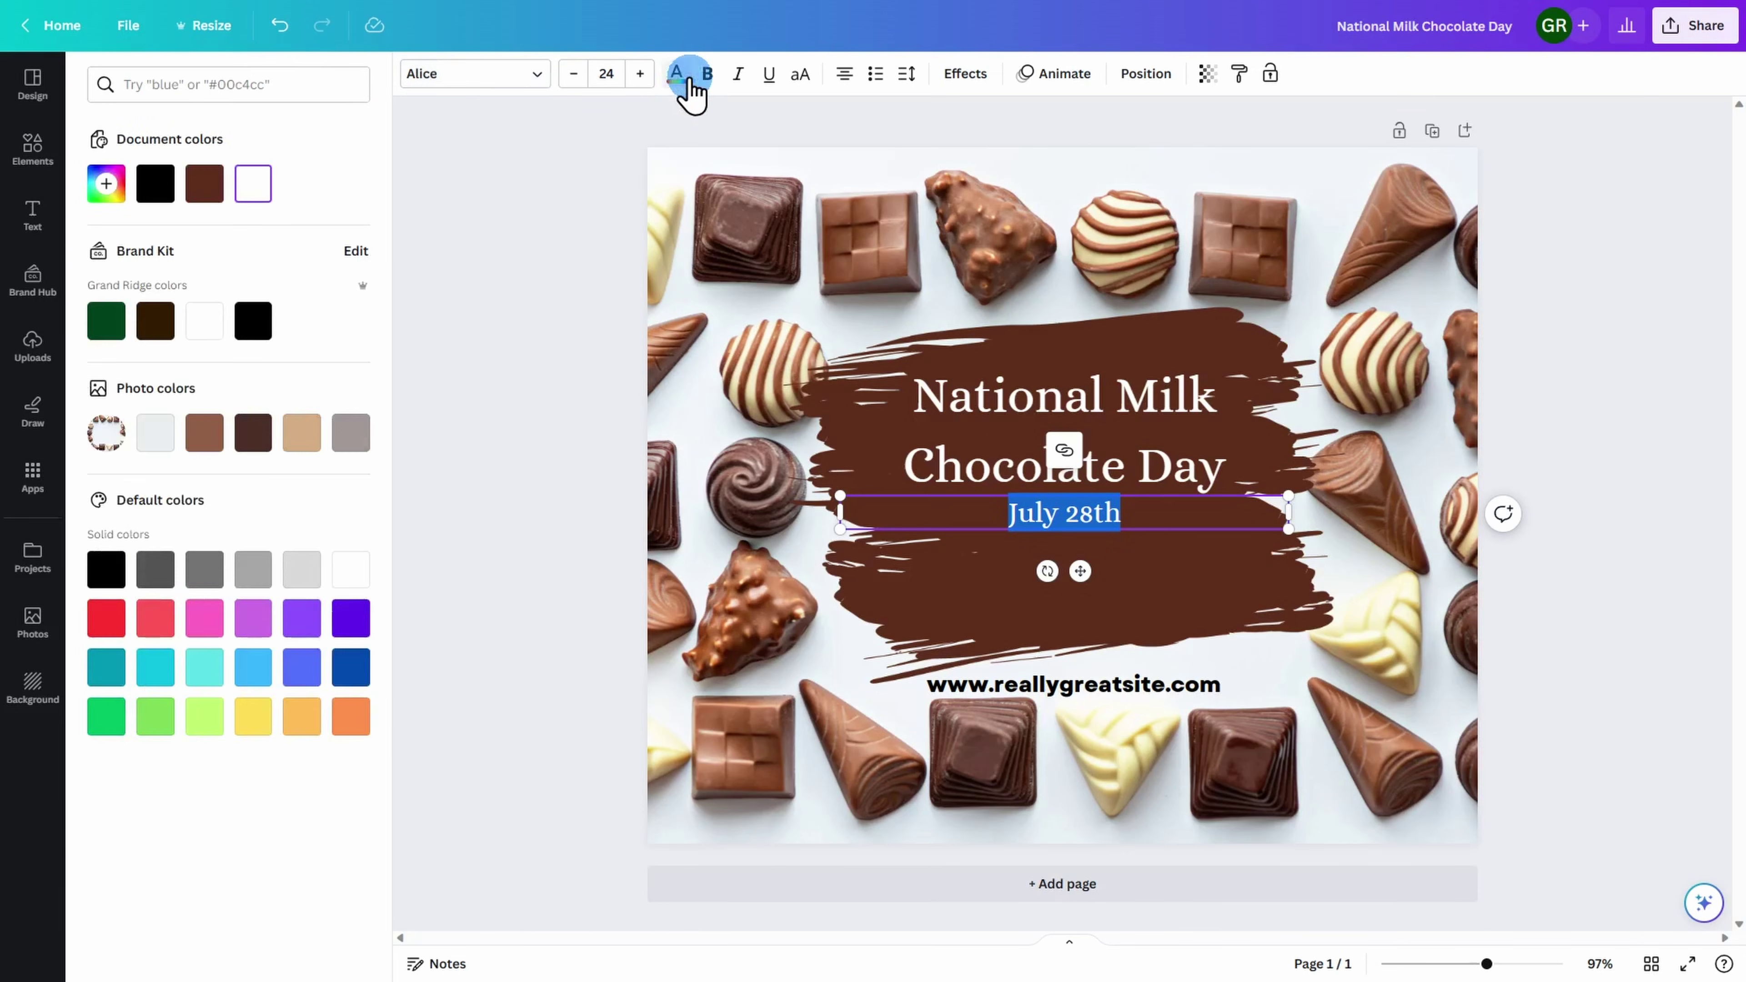
{"action": "left_click", "coordinate": [712, 77]}
{"action": "left_click", "coordinate": [737, 76]}
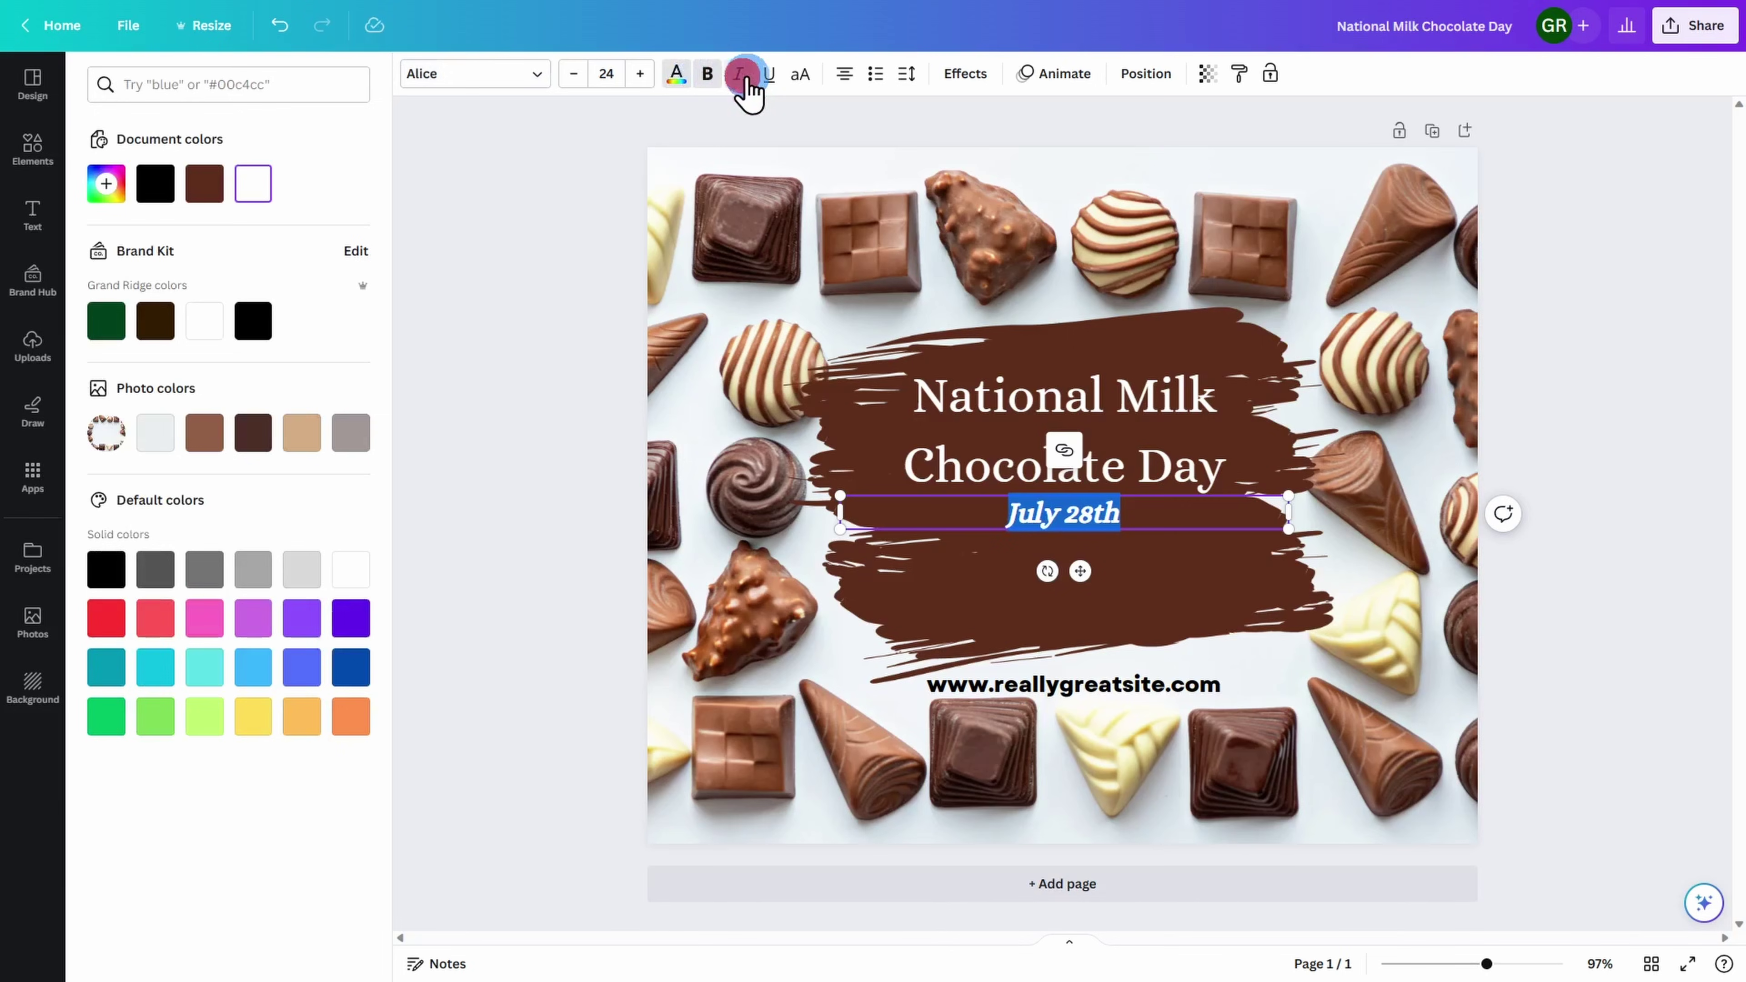
{"action": "left_click", "coordinate": [770, 76]}
{"action": "left_click", "coordinate": [739, 76]}
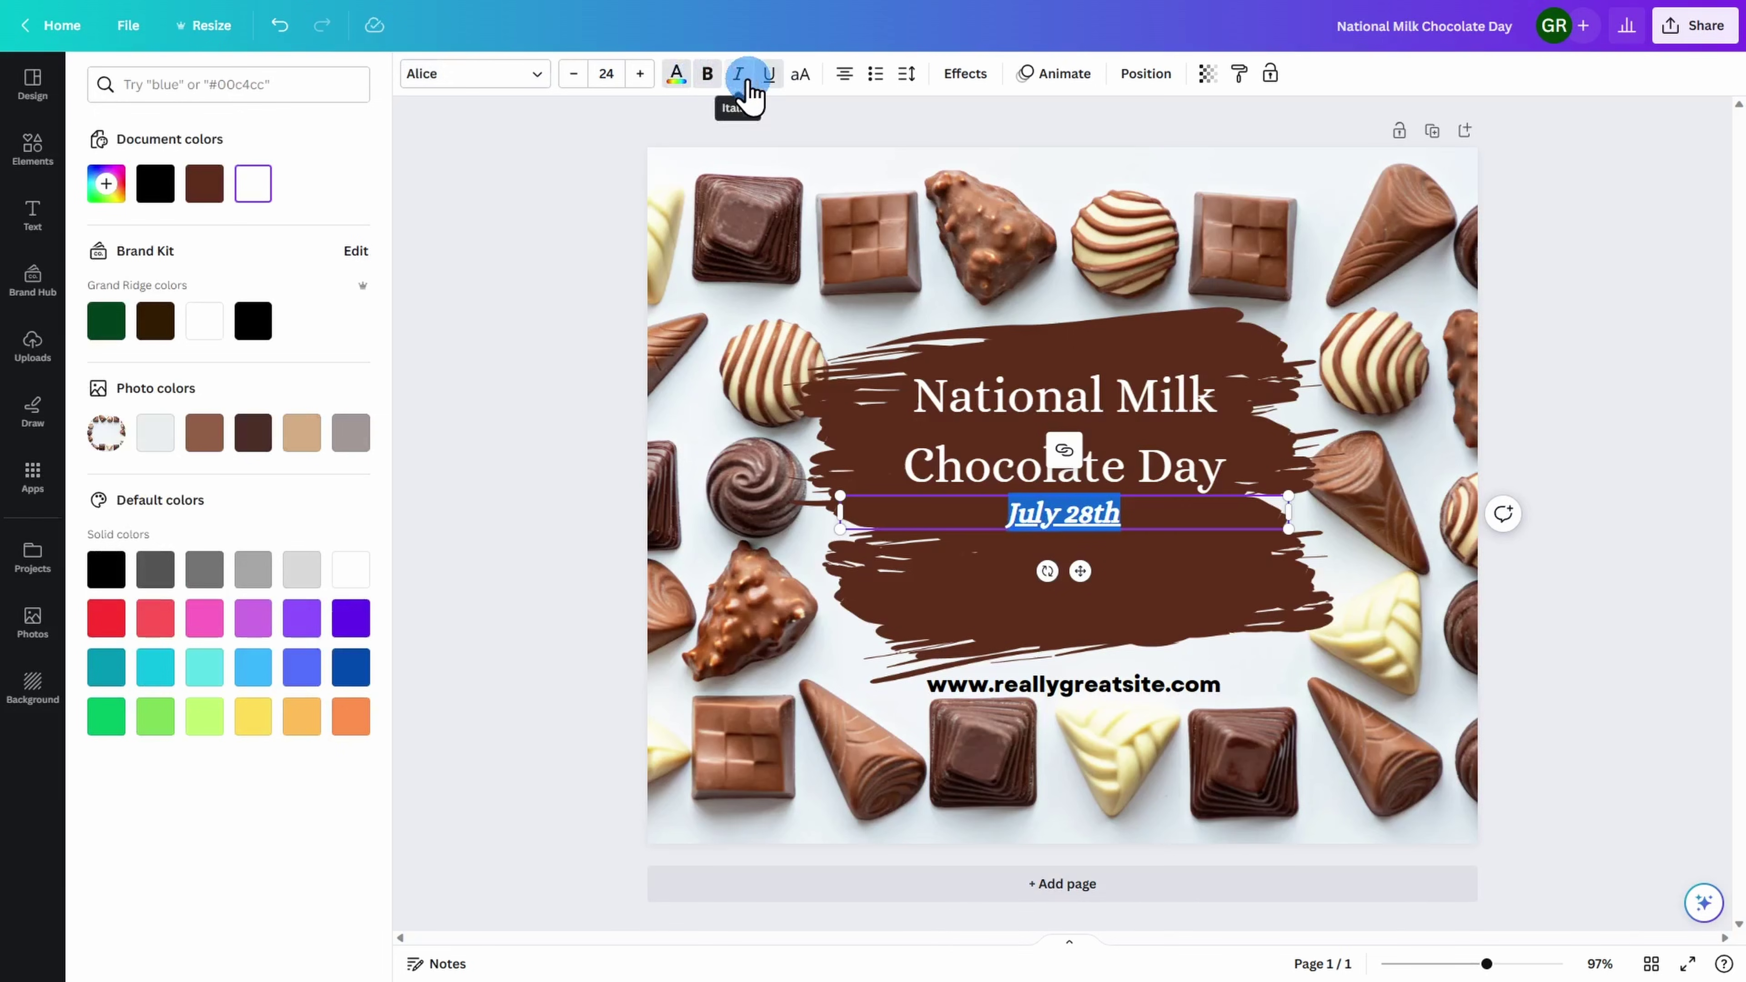
{"action": "left_click", "coordinate": [1163, 589]}
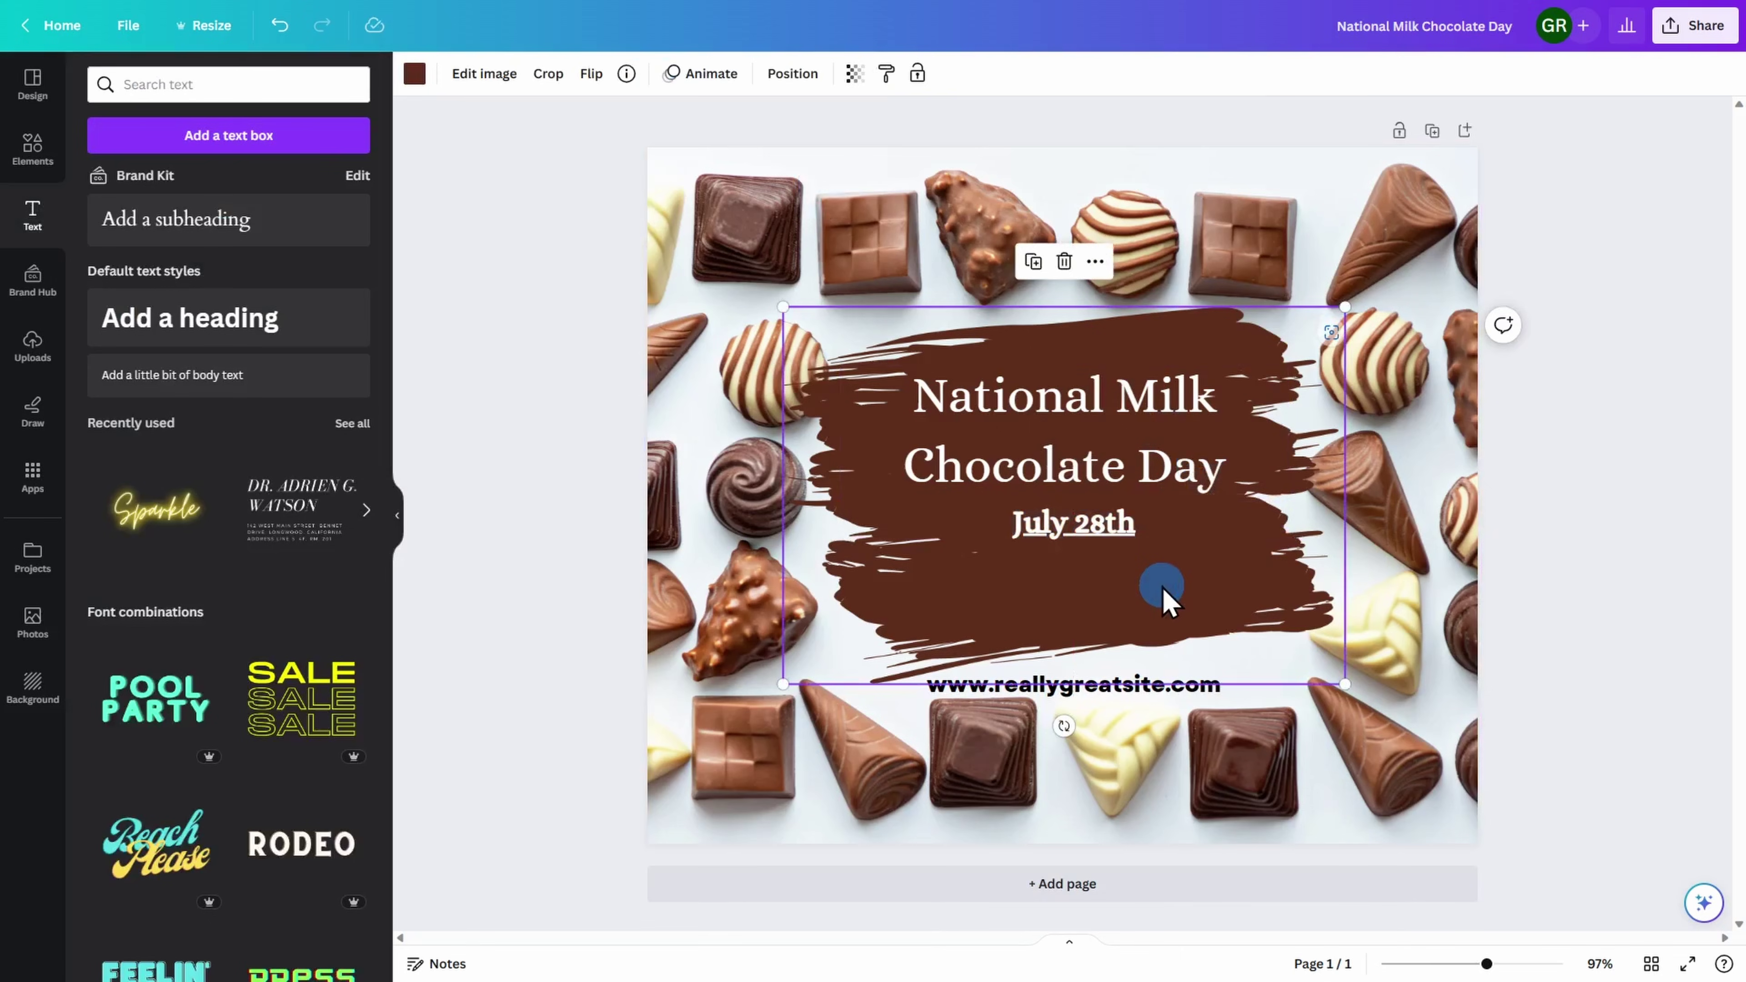
- Place a new subheading below July 28th reading '25% off all milk chocolate!'
{"action": "left_click", "coordinate": [208, 232]}
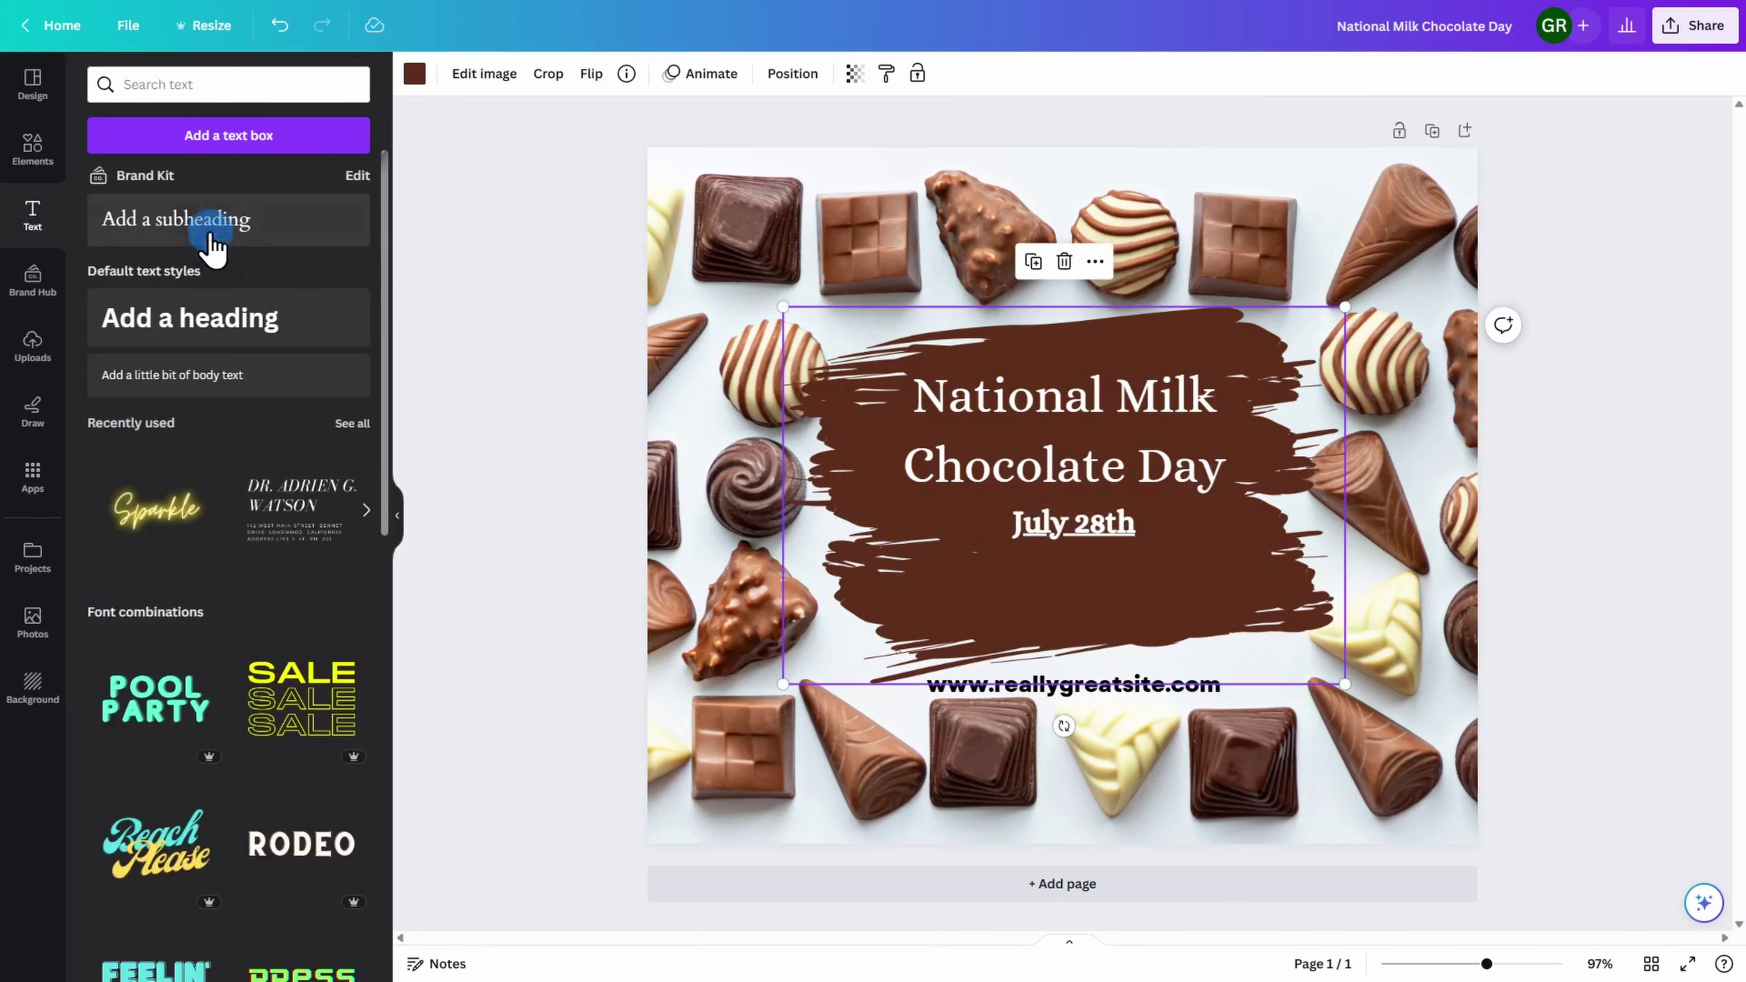
{"action": "left_click_drag", "start_coordinate": [213, 233], "coordinate": [187, 217]}
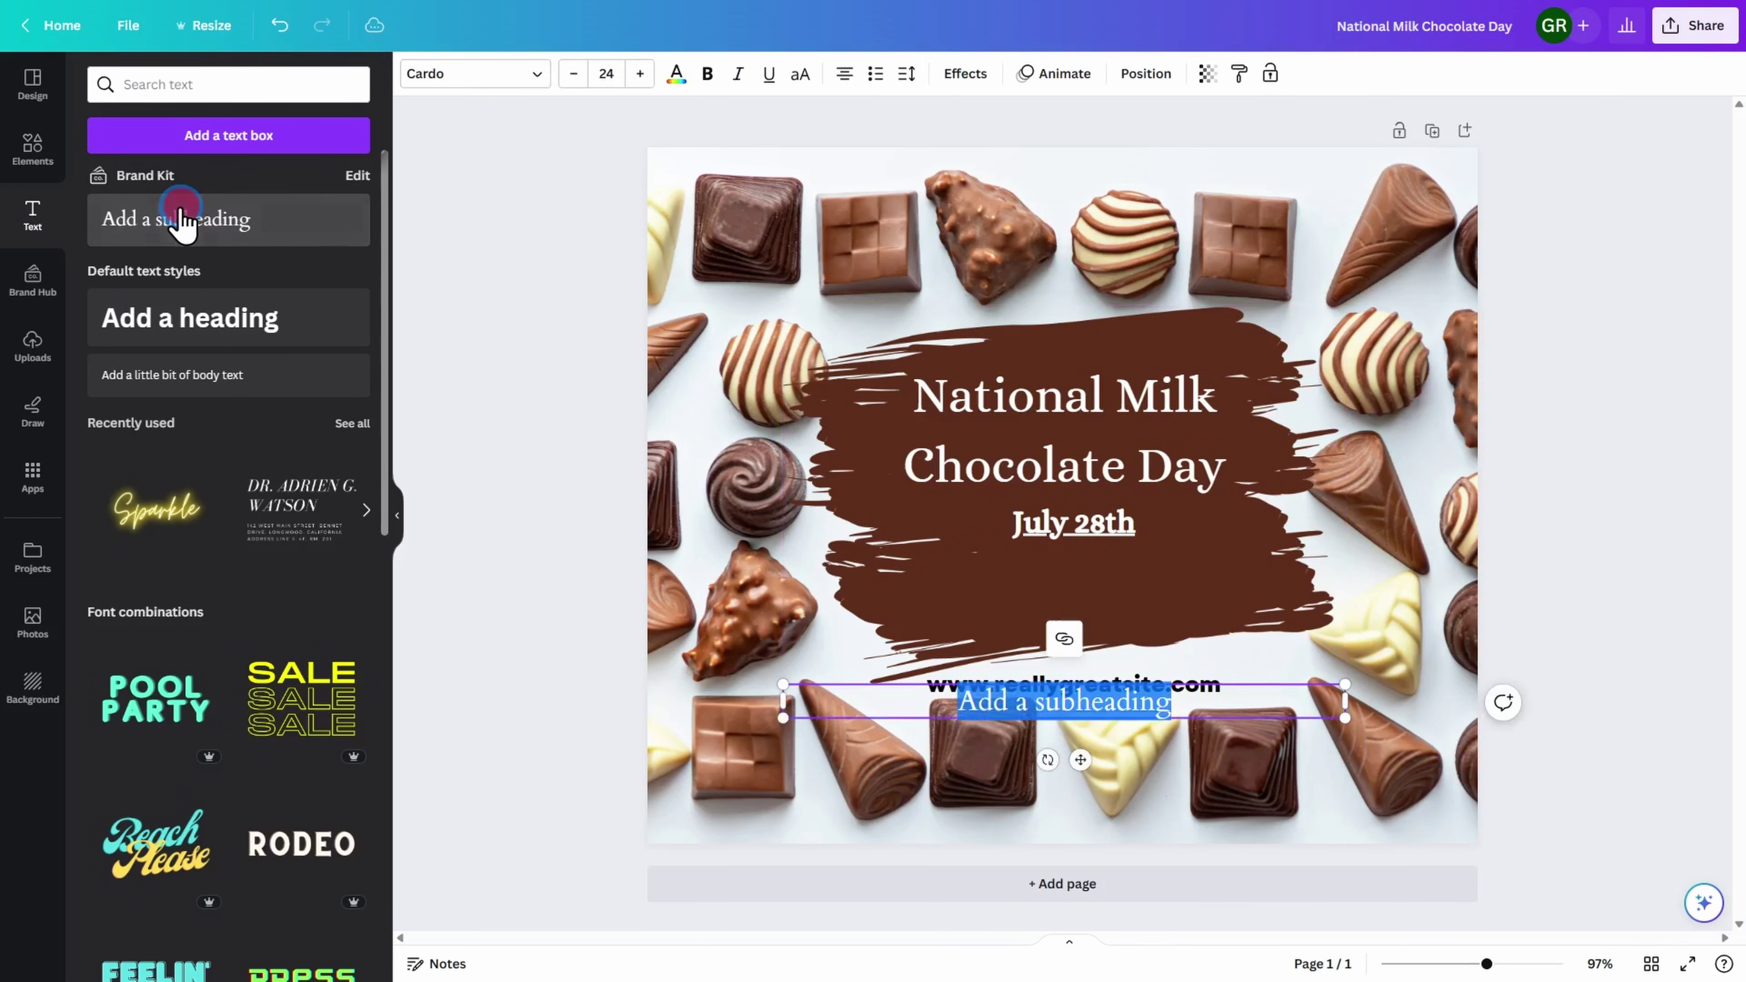
{"action": "left_click_drag", "start_coordinate": [1094, 715], "coordinate": [1087, 586]}
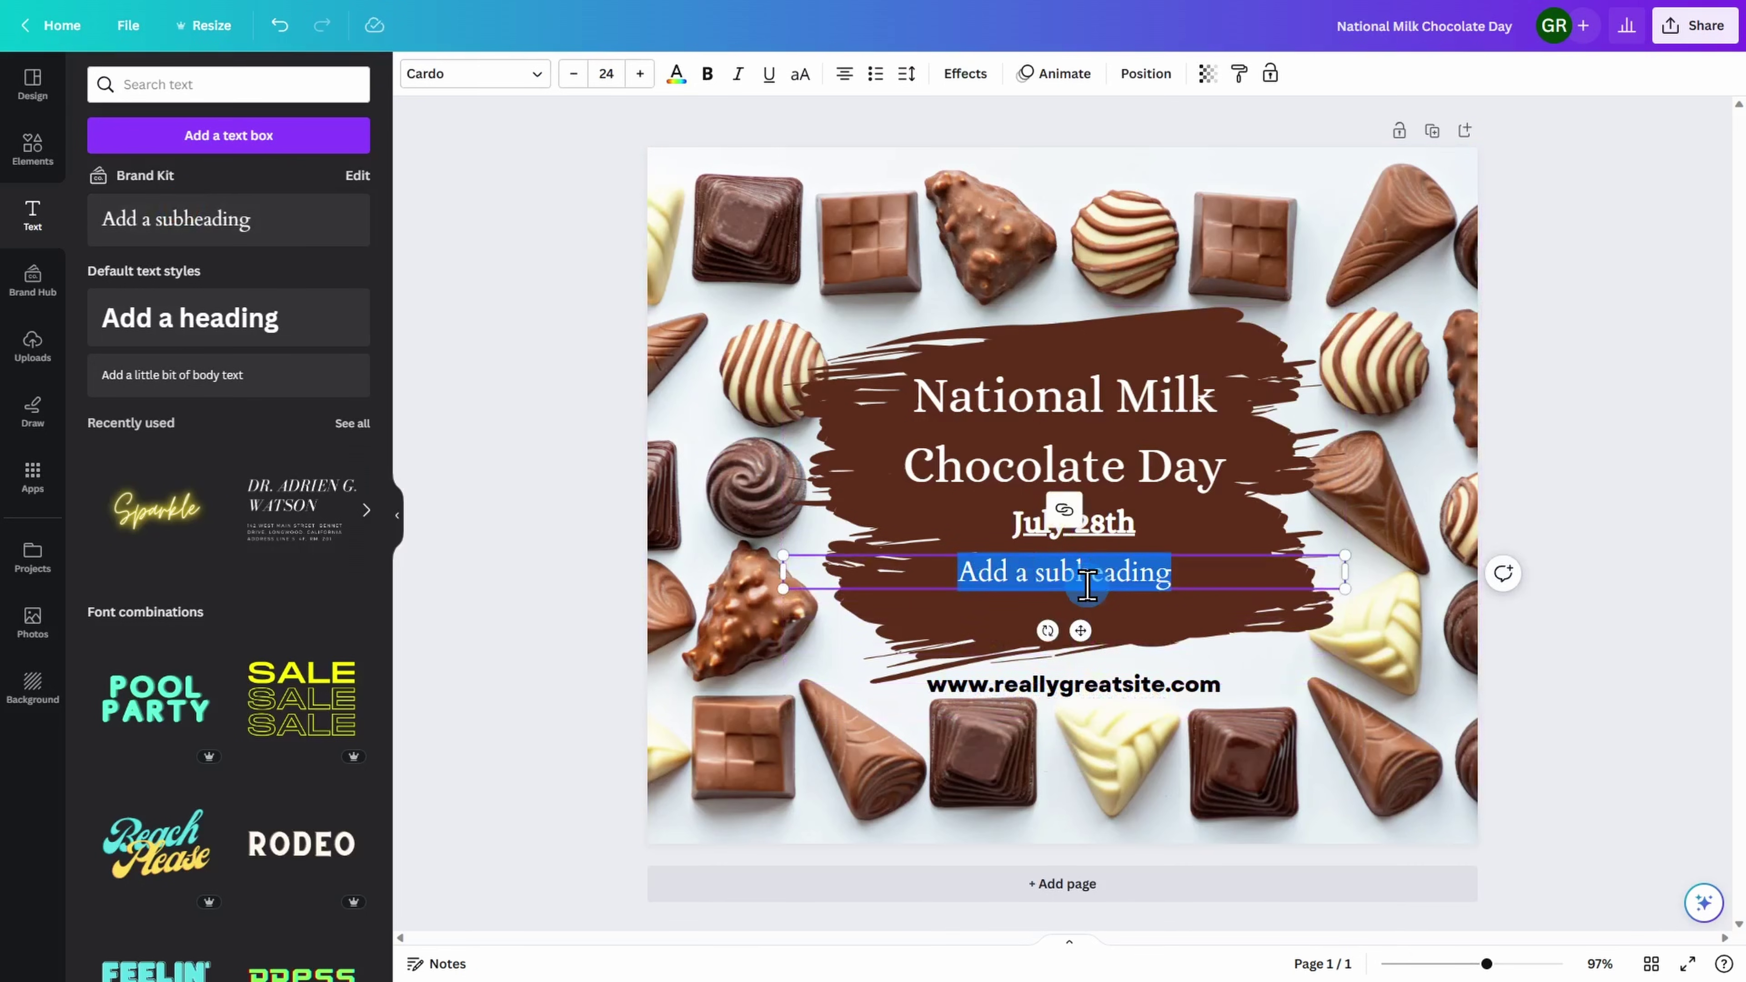
{"action": "type", "text": "25% off all milk chocolate!"}
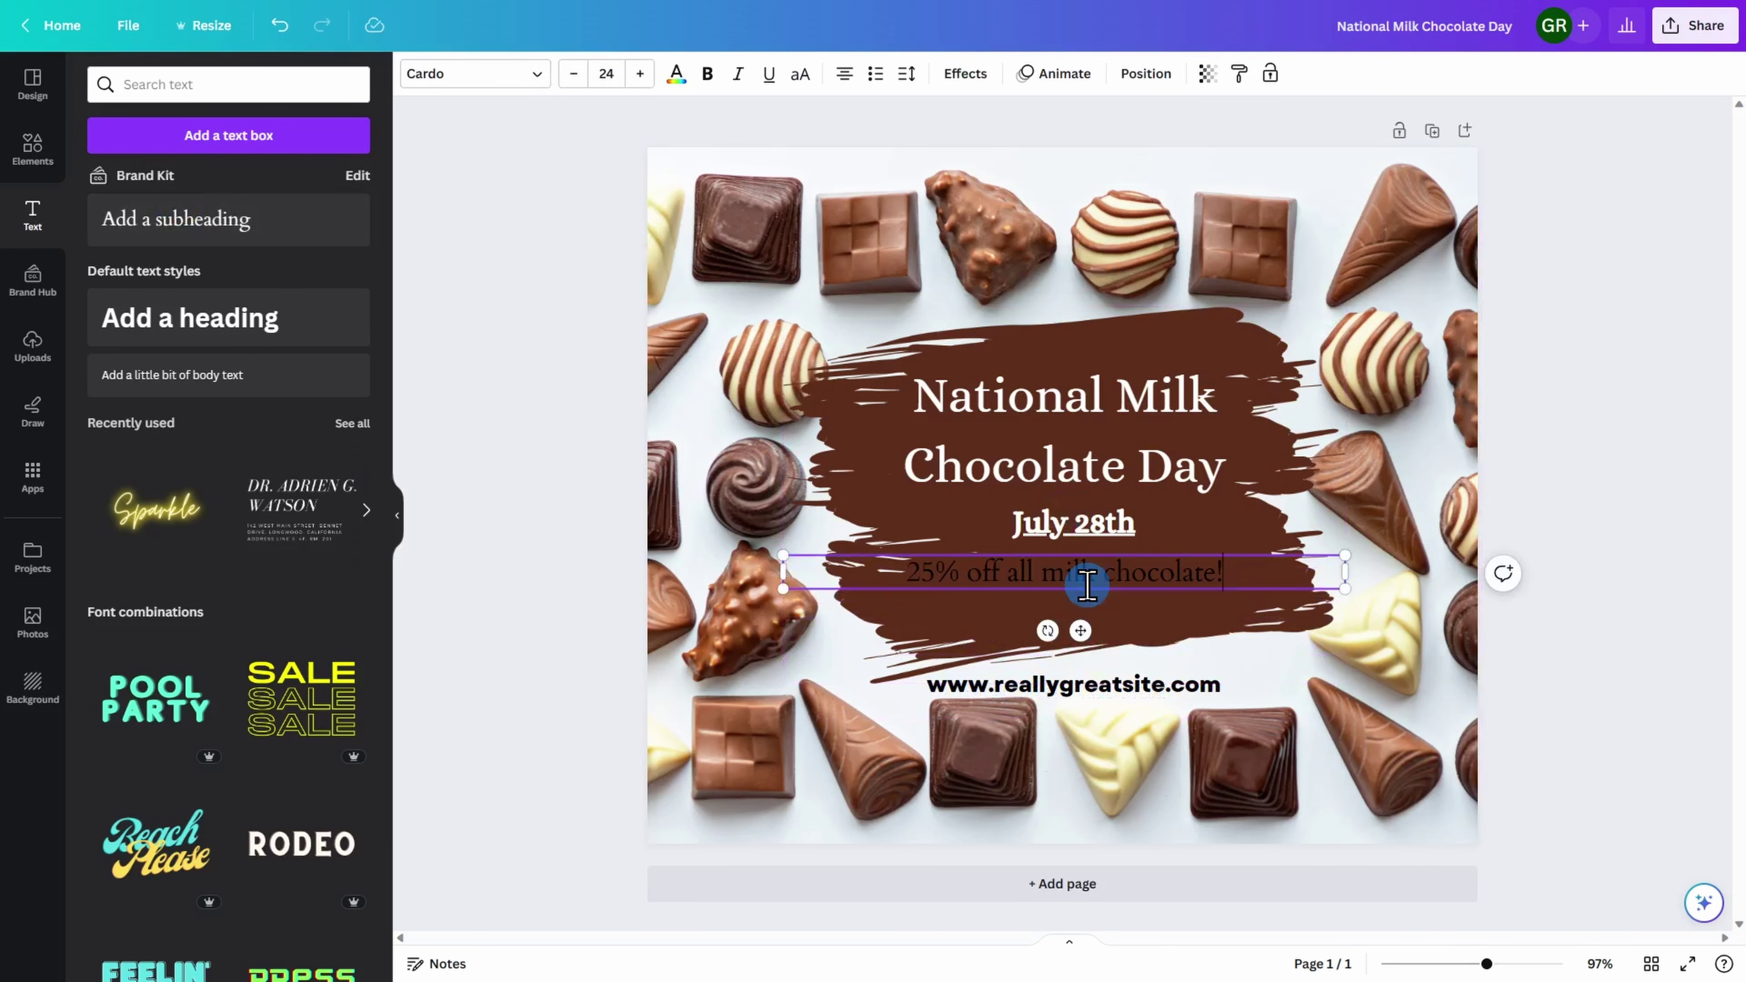
- Set the discount line to white Alice and nudge it slightly up and right
{"action": "left_click_drag", "start_coordinate": [1230, 572], "coordinate": [902, 570]}
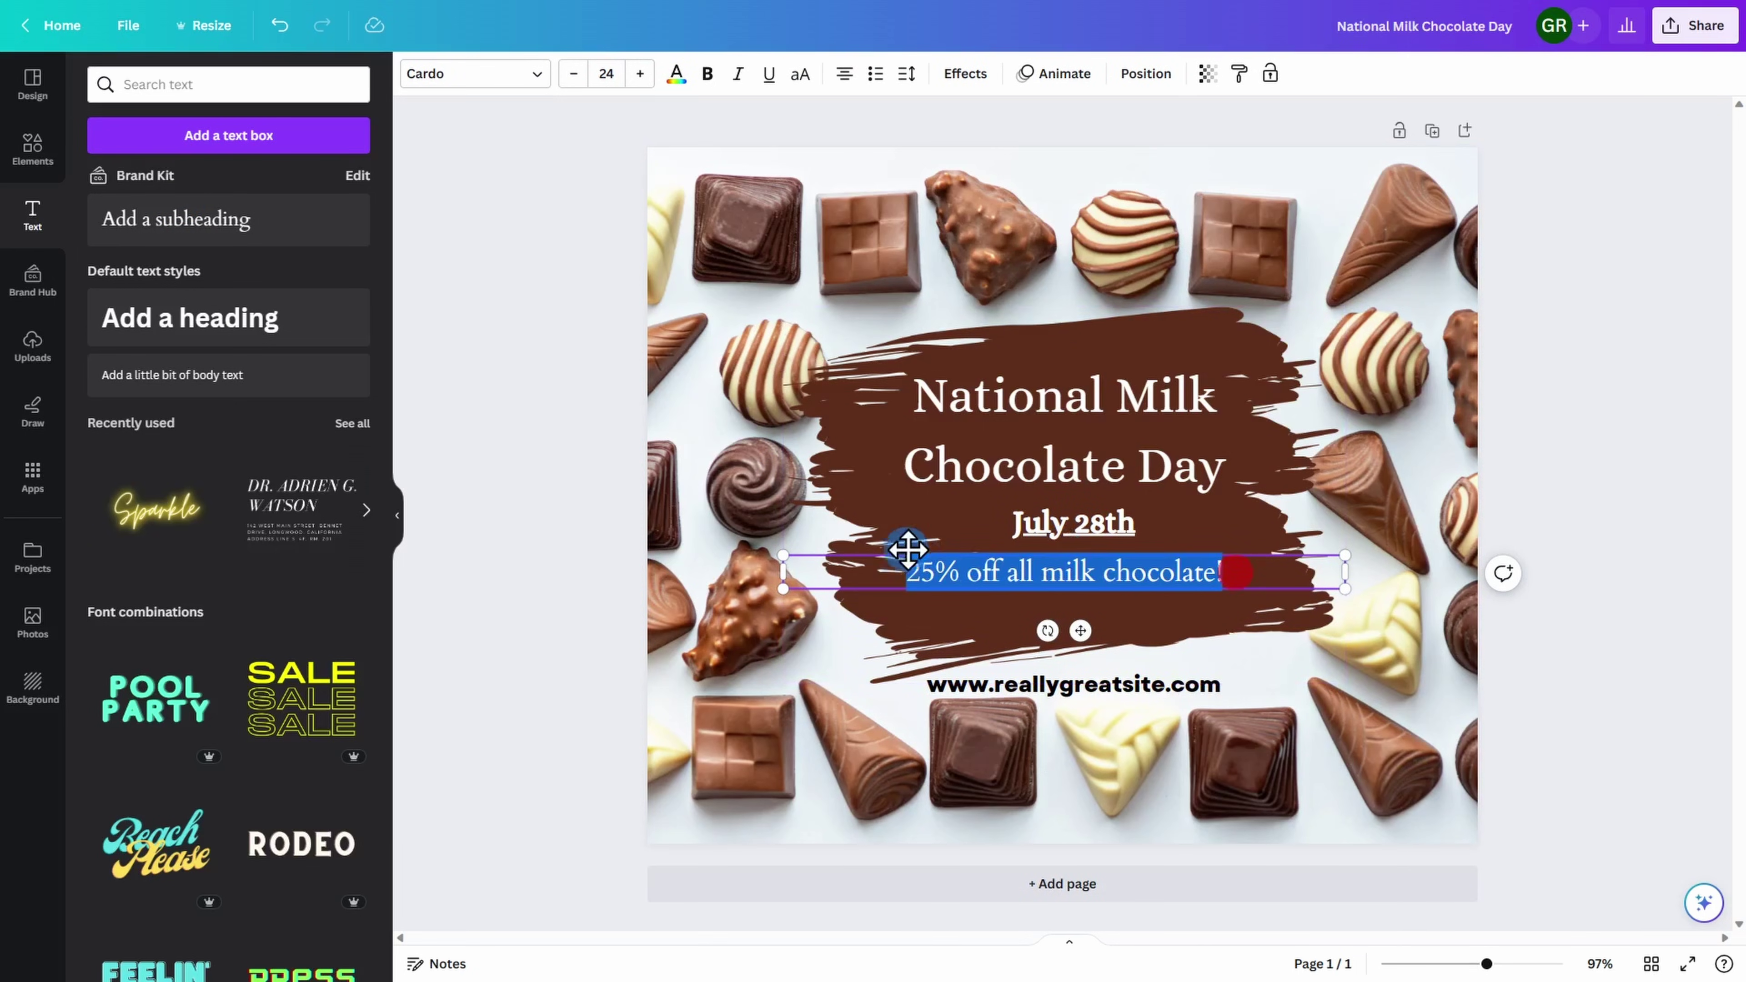
{"action": "left_click", "coordinate": [539, 77]}
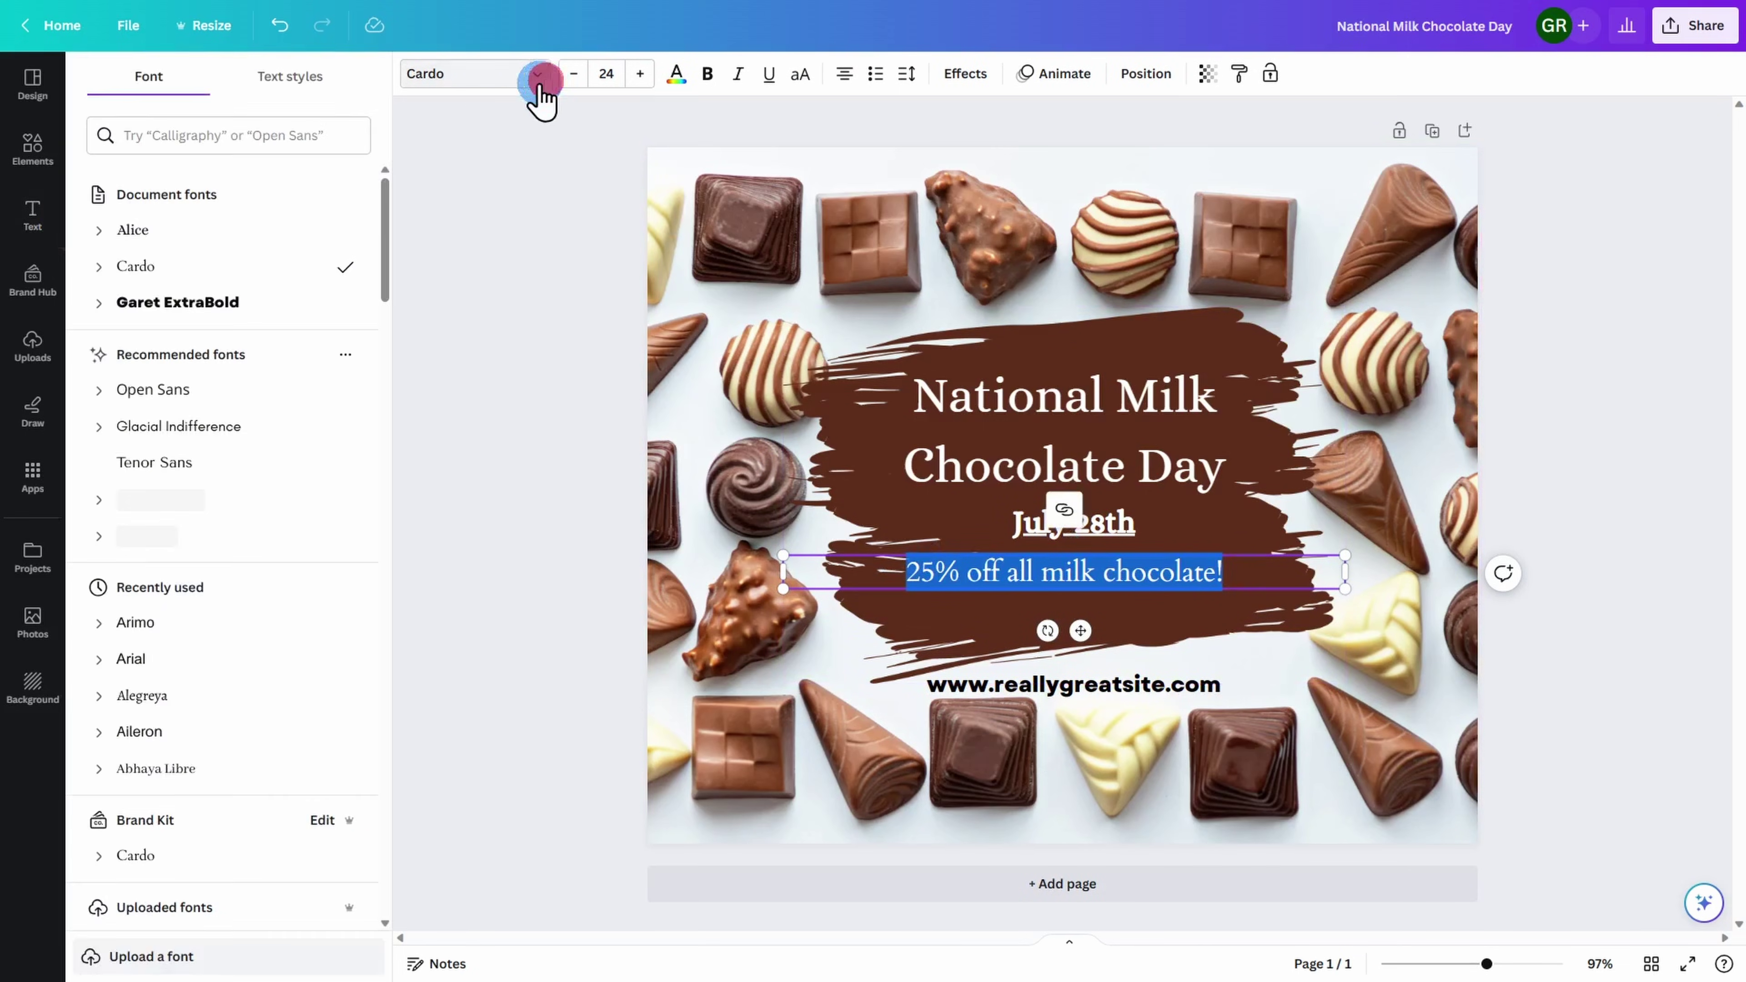
{"action": "left_click", "coordinate": [278, 232]}
{"action": "left_click", "coordinate": [677, 73]}
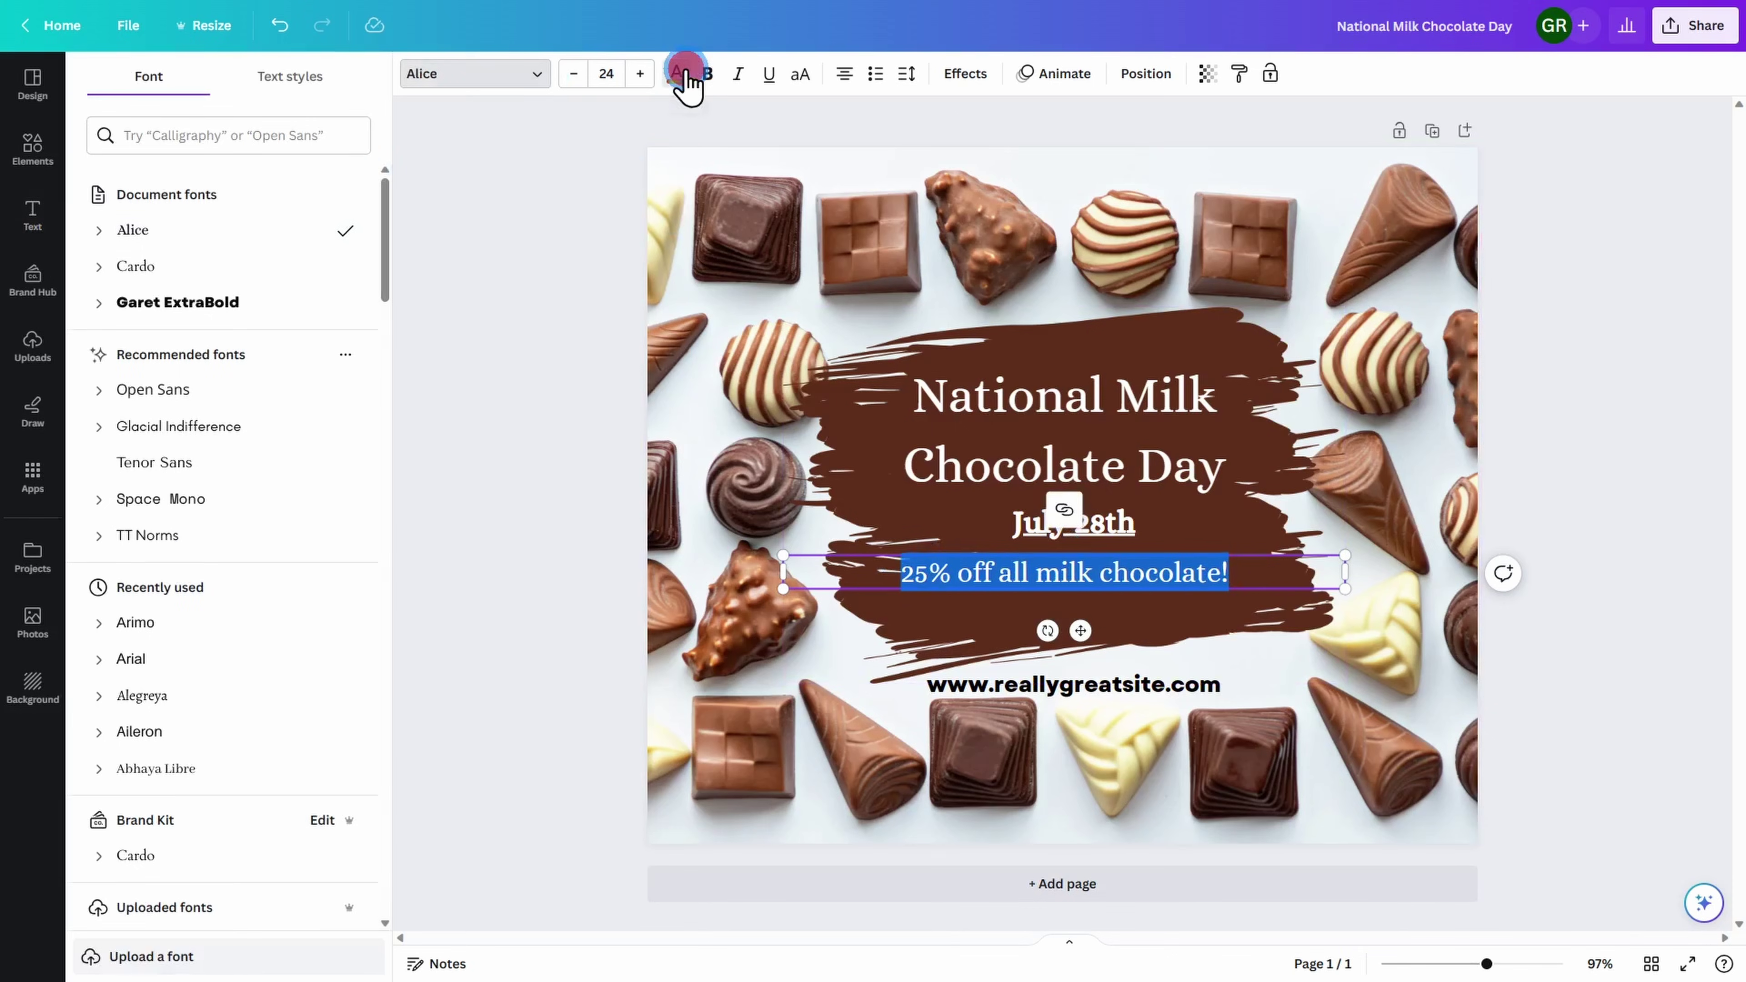
{"action": "left_click", "coordinate": [351, 569]}
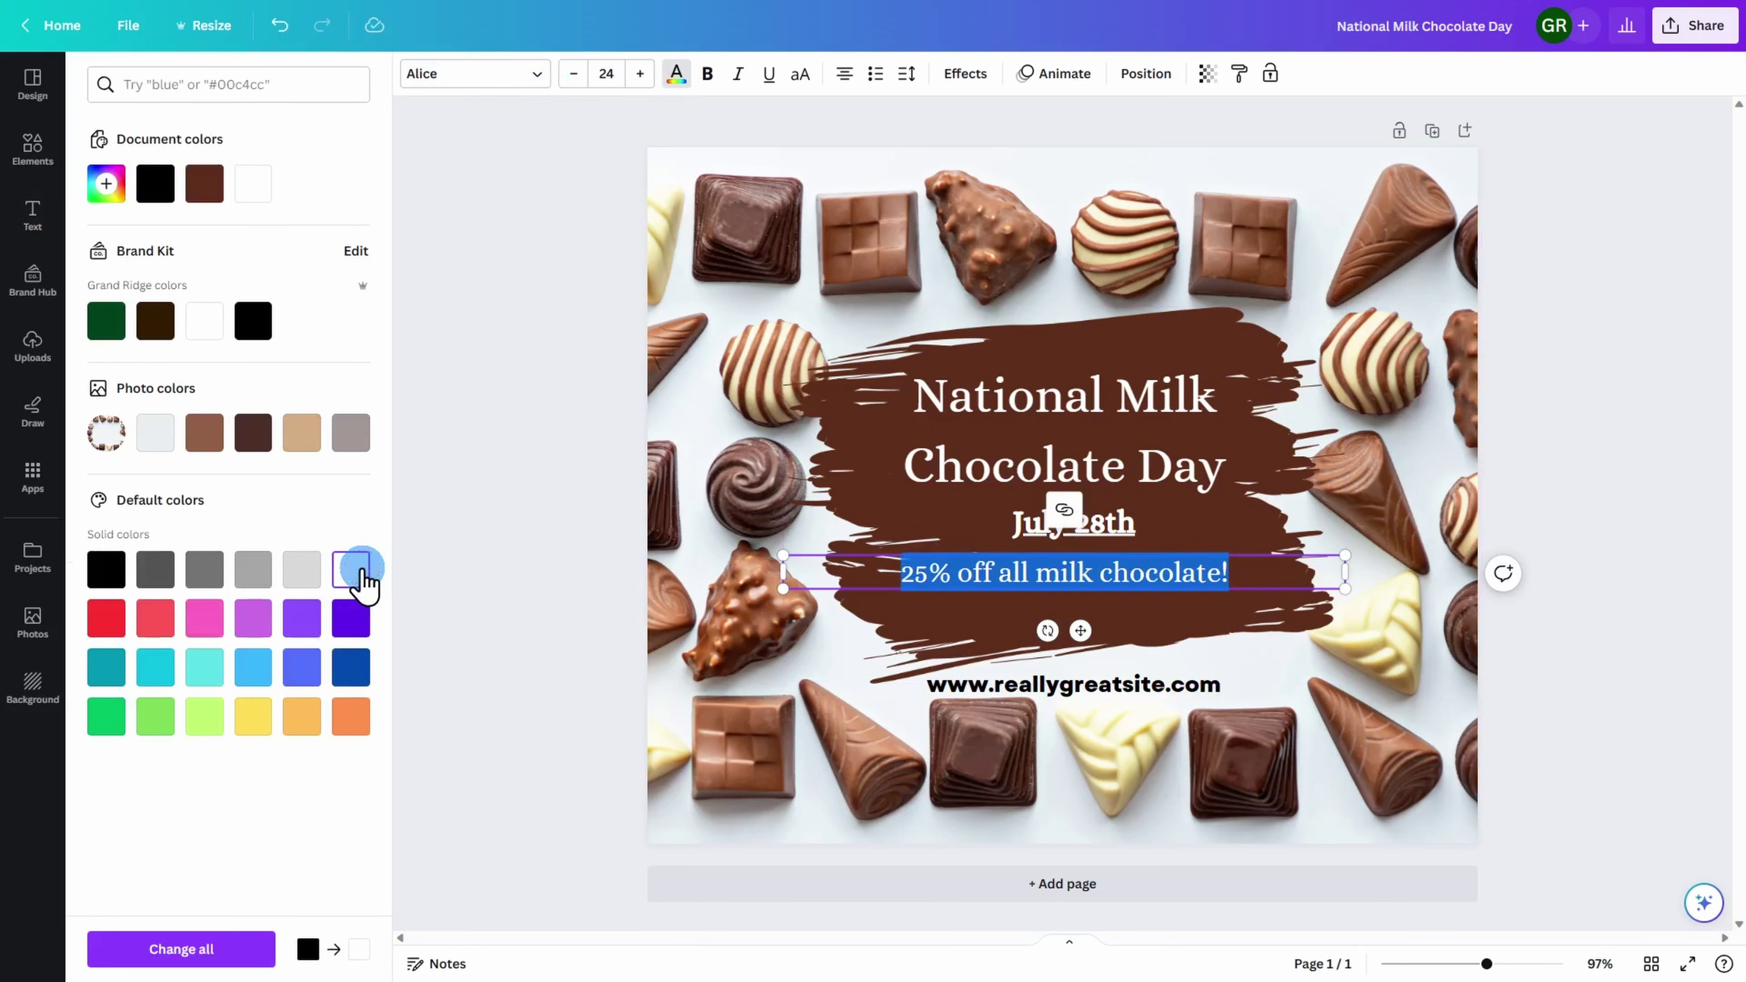
{"action": "left_click", "coordinate": [715, 131]}
{"action": "left_click_drag", "start_coordinate": [966, 577], "coordinate": [988, 568]}
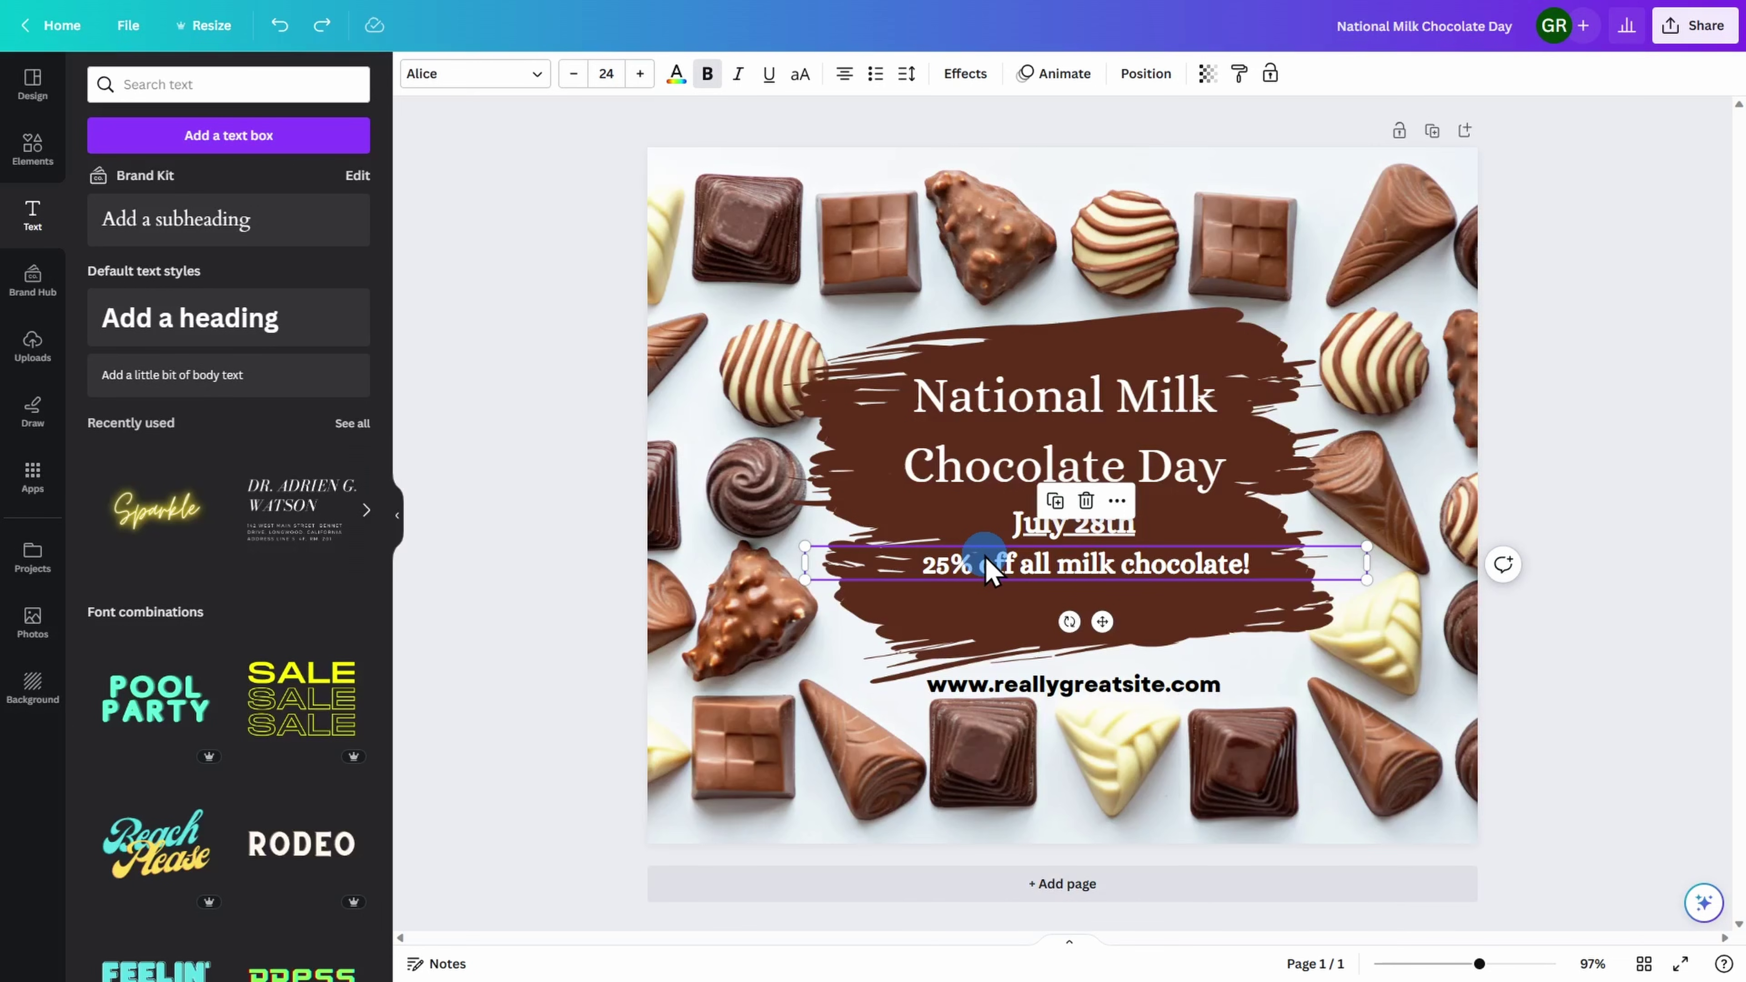
- Replace the website line with 'LEARN MORE' and link it to the candy shop's website
{"action": "double_click", "coordinate": [1005, 684]}
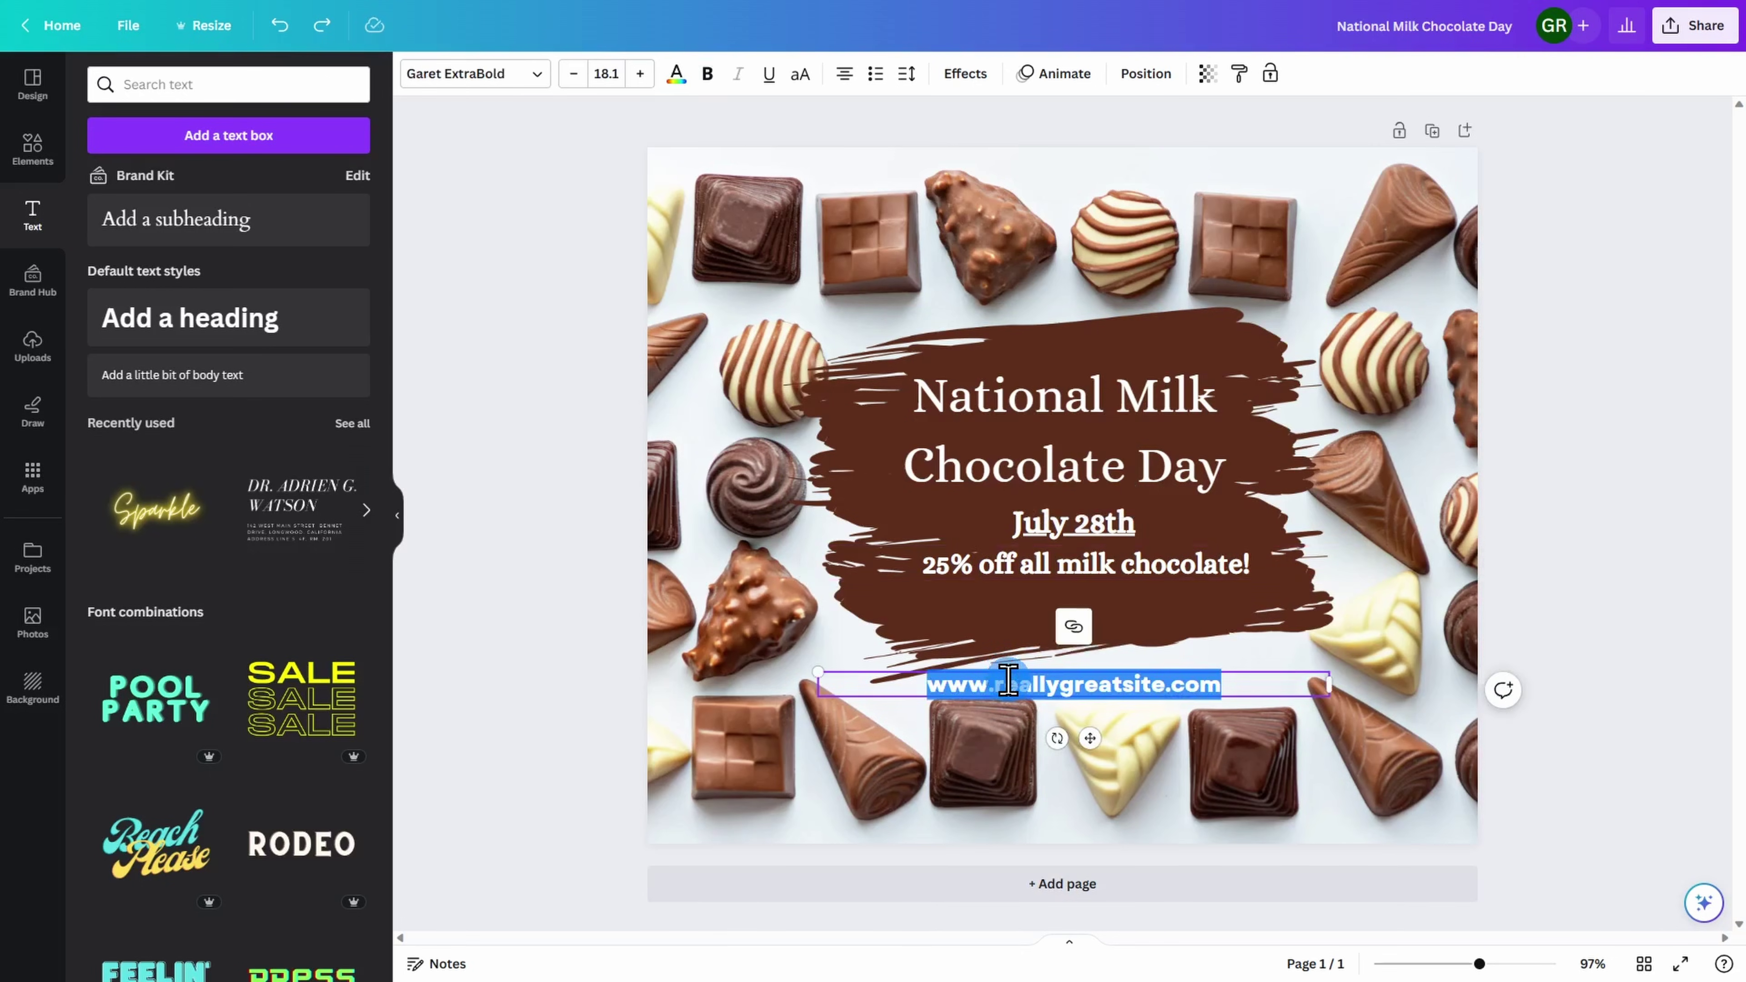
{"action": "type", "text": "LE"}
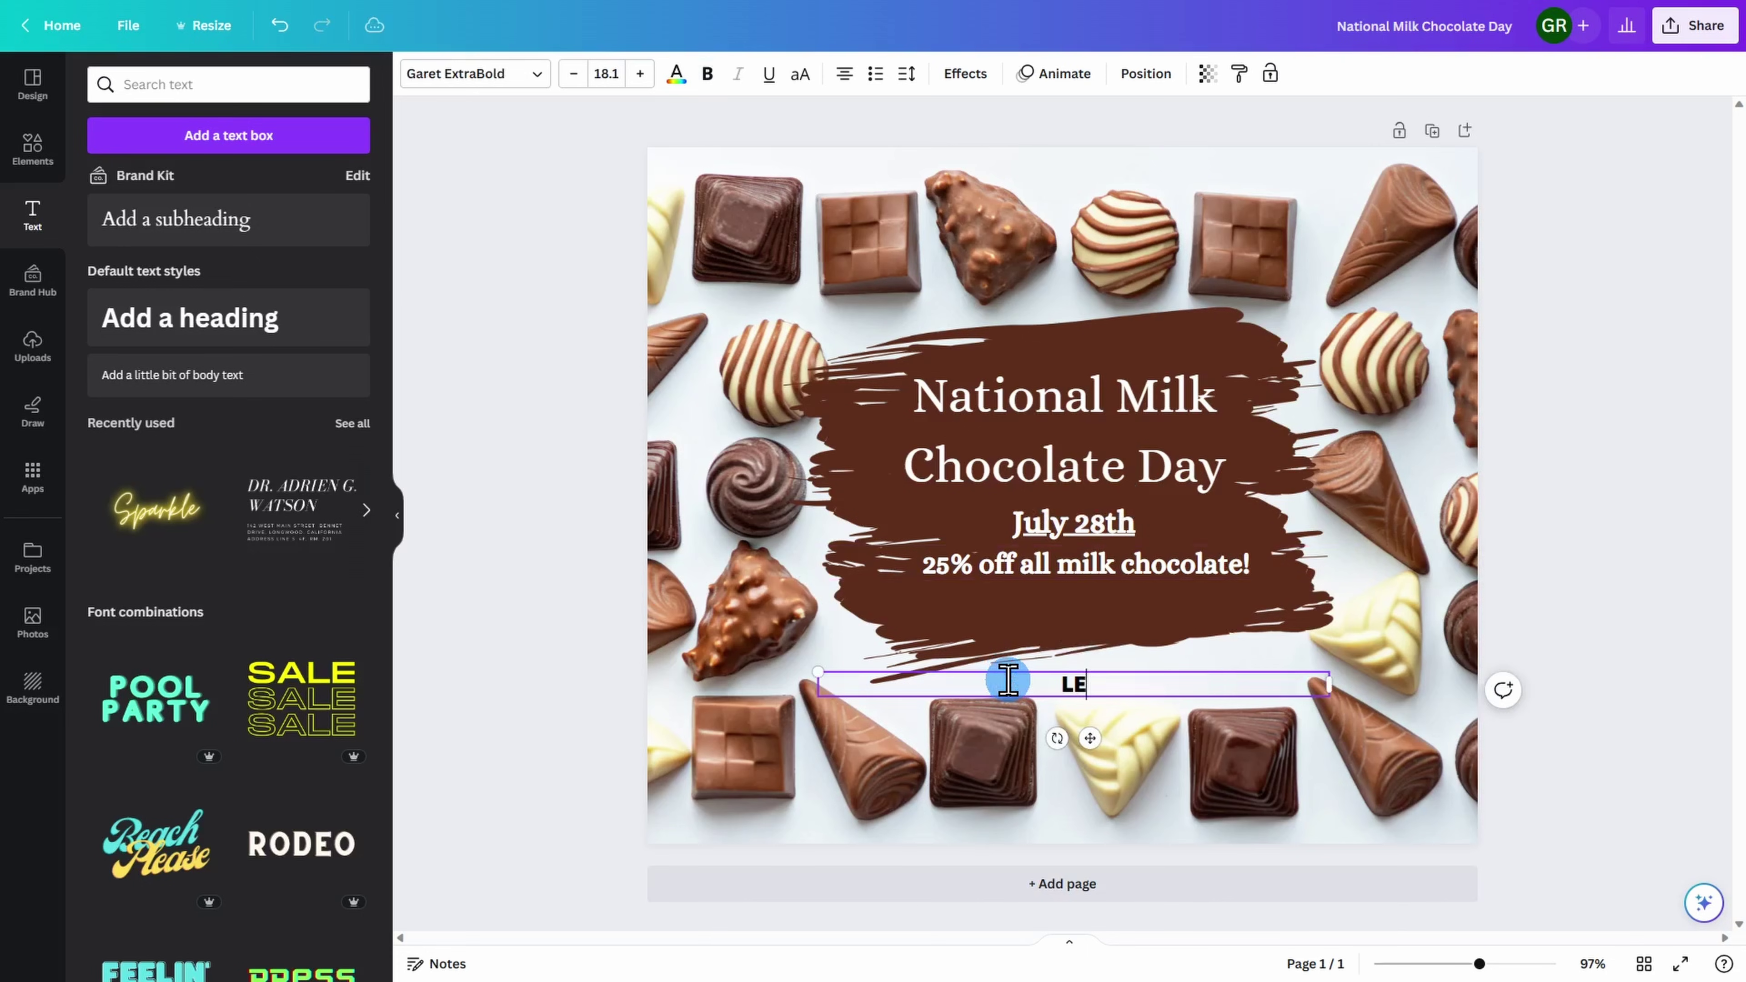
{"action": "type", "text": "ARN MORE"}
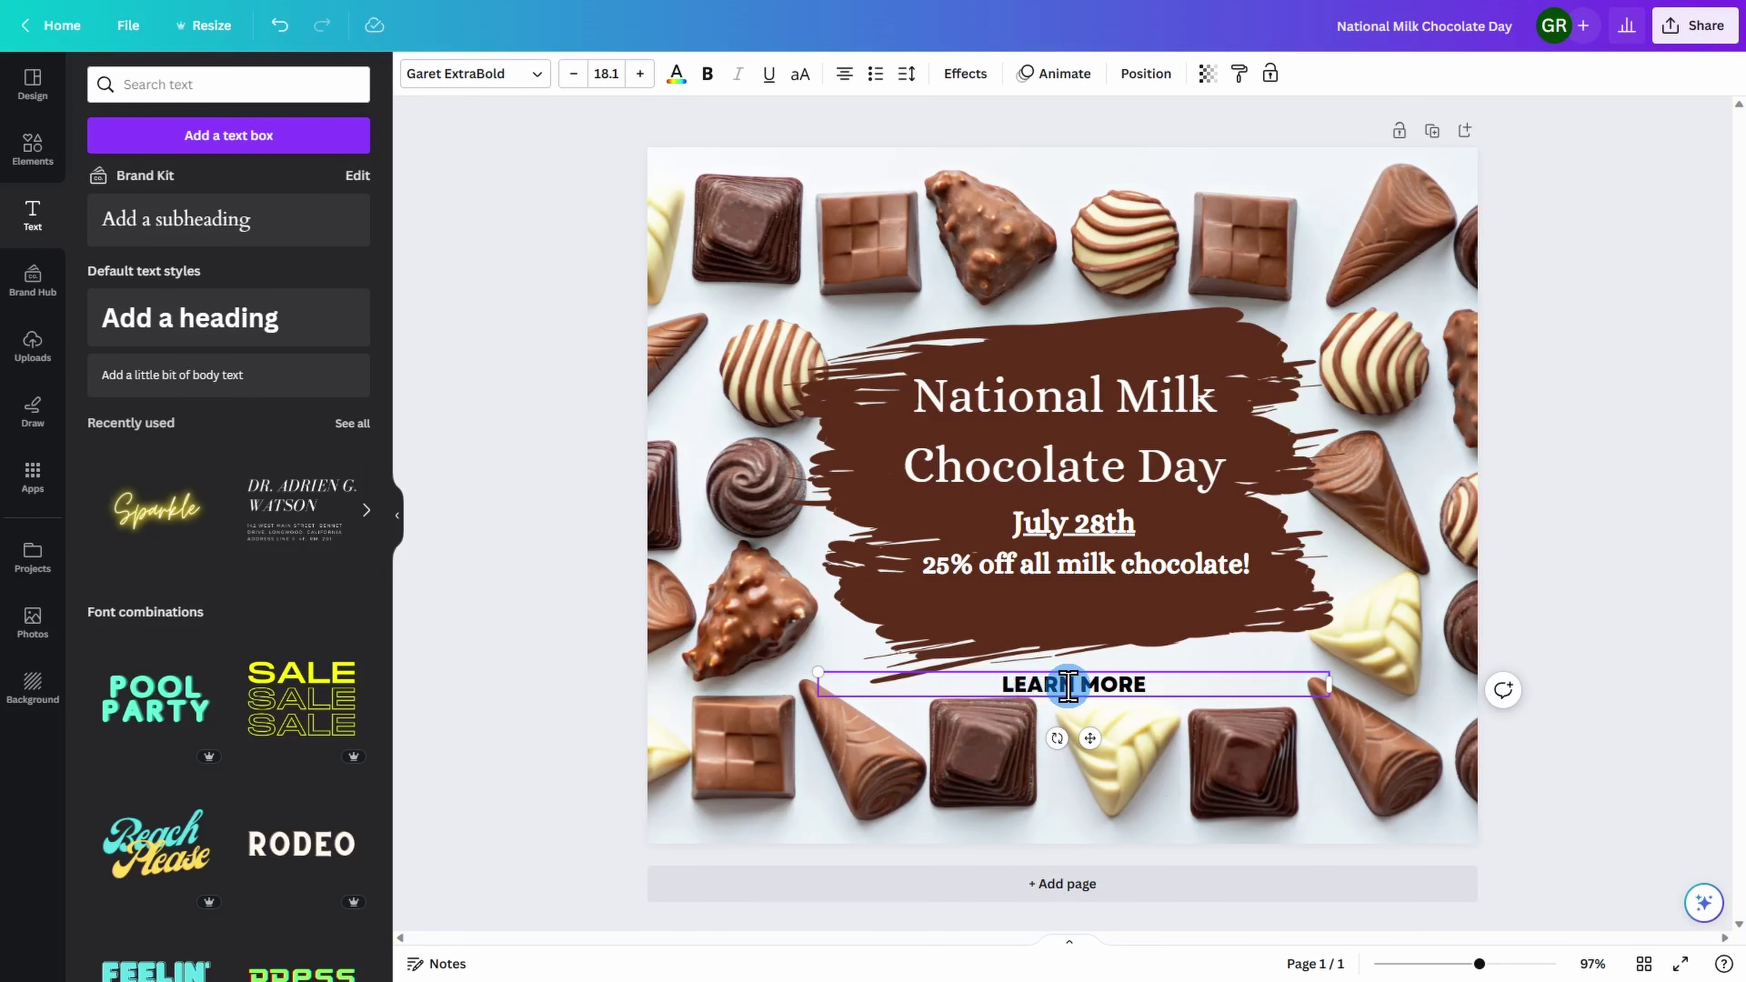
{"action": "left_click_drag", "start_coordinate": [1162, 686], "coordinate": [999, 674]}
{"action": "left_click", "coordinate": [1074, 637]}
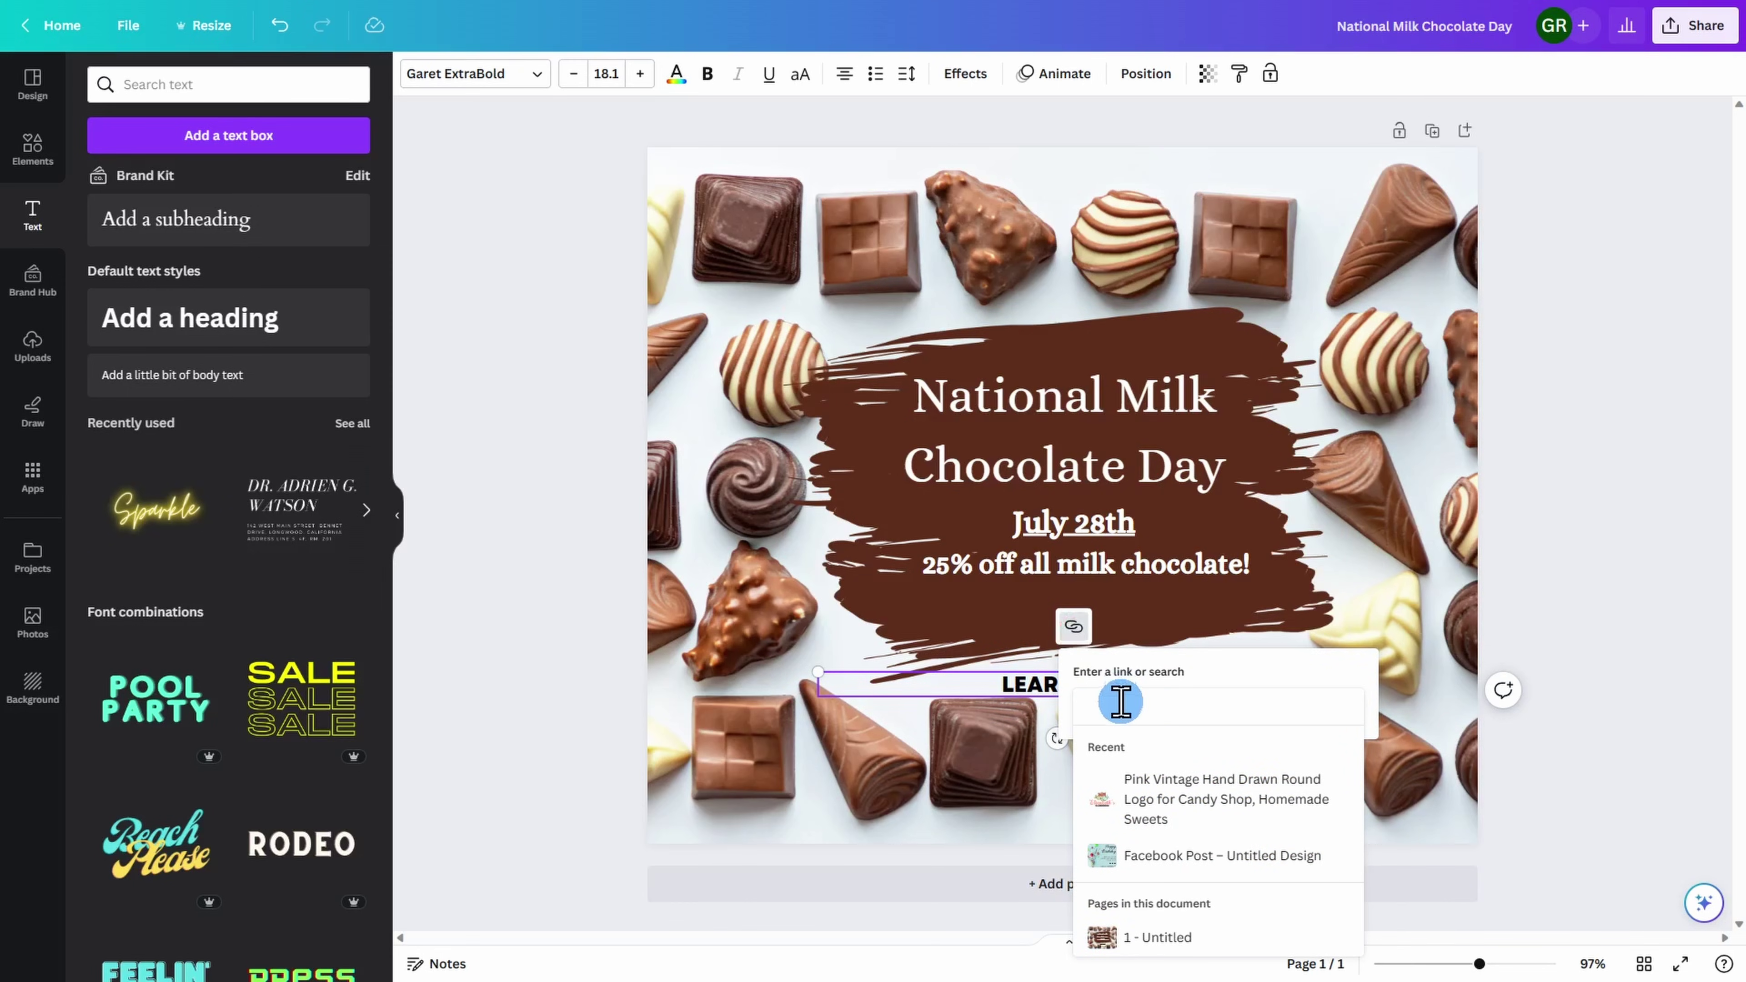
{"action": "left_click", "coordinate": [1121, 702]}
{"action": "type", "text": "www.ElizabethsCandyCo.com"}
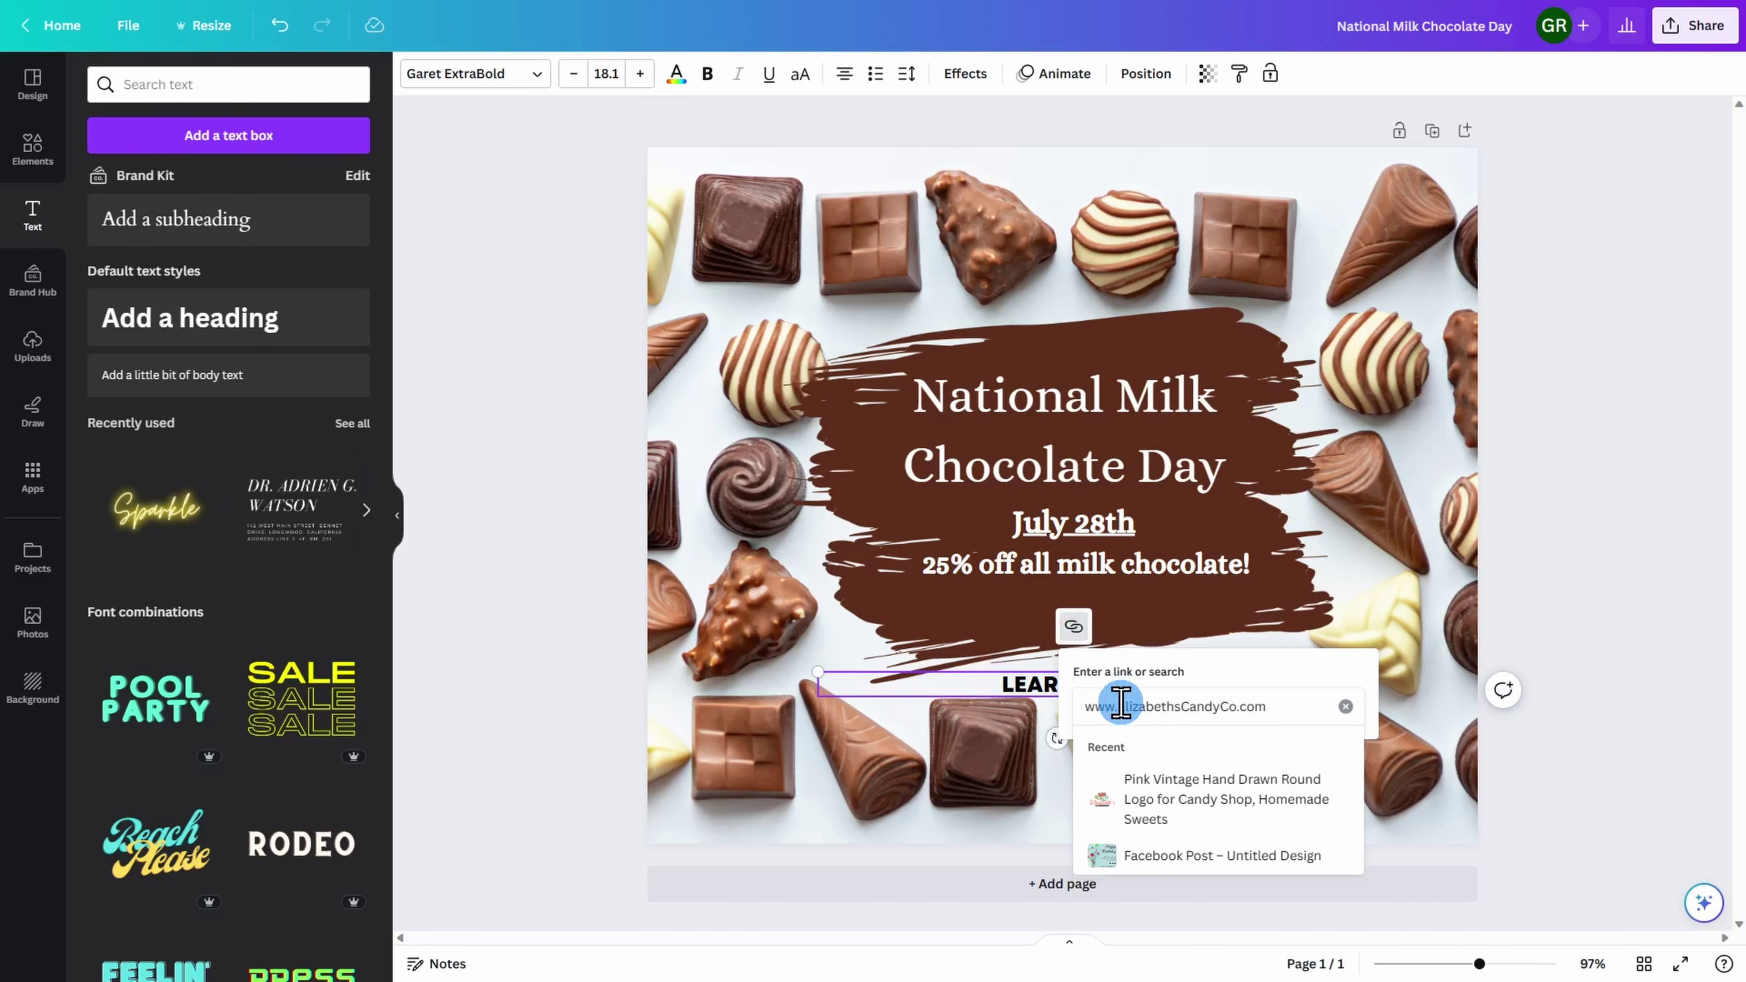
{"action": "key", "text": "Return"}
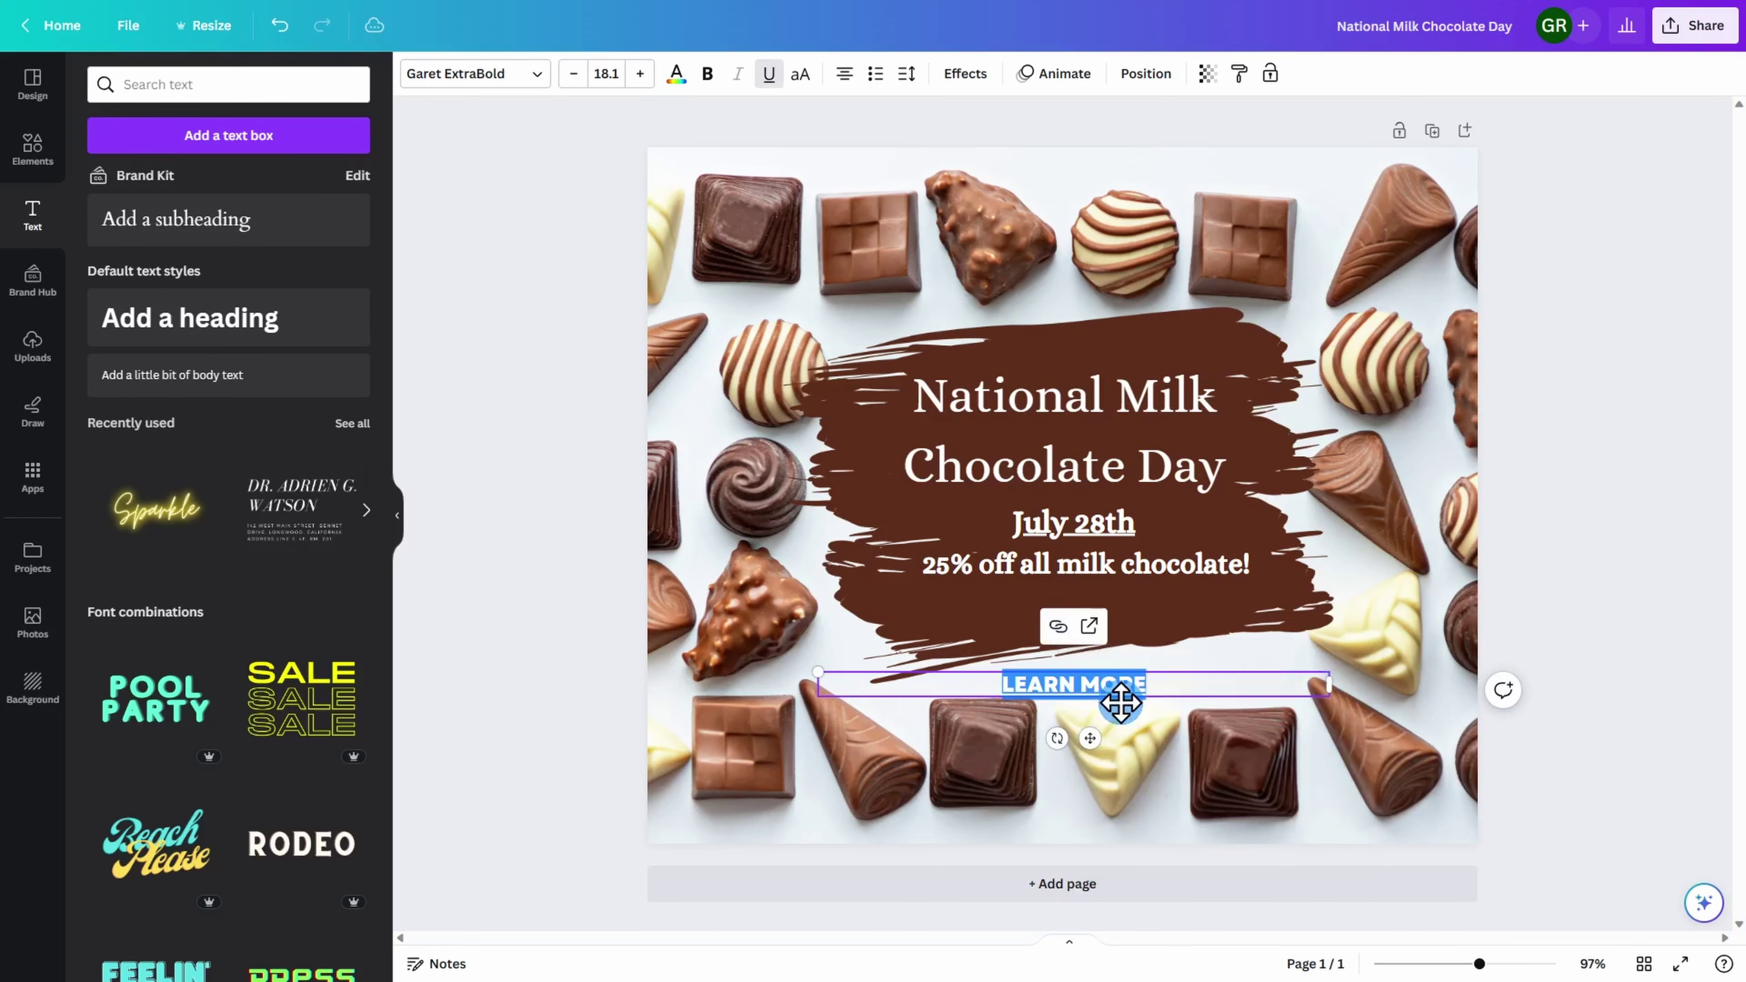
- Move LEARN MORE up onto the brown brush shape just below the discount offer
{"action": "left_click_drag", "start_coordinate": [1121, 701], "coordinate": [1120, 624]}
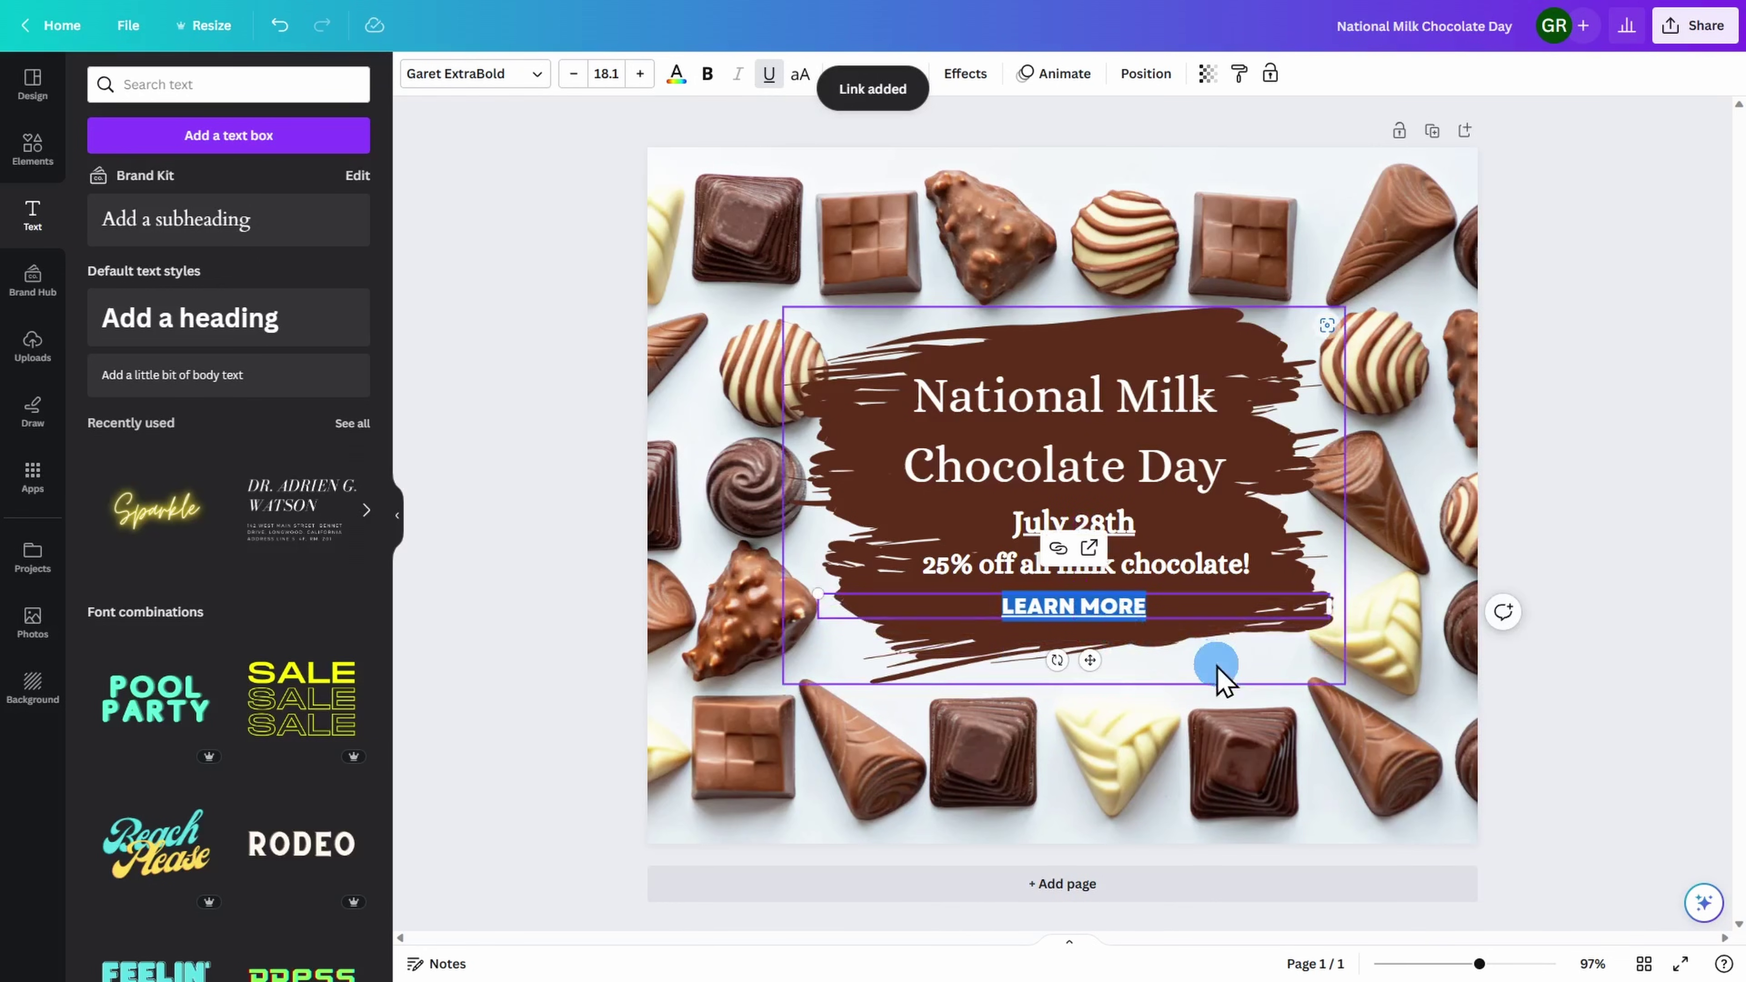
{"action": "left_click", "coordinate": [1527, 710]}
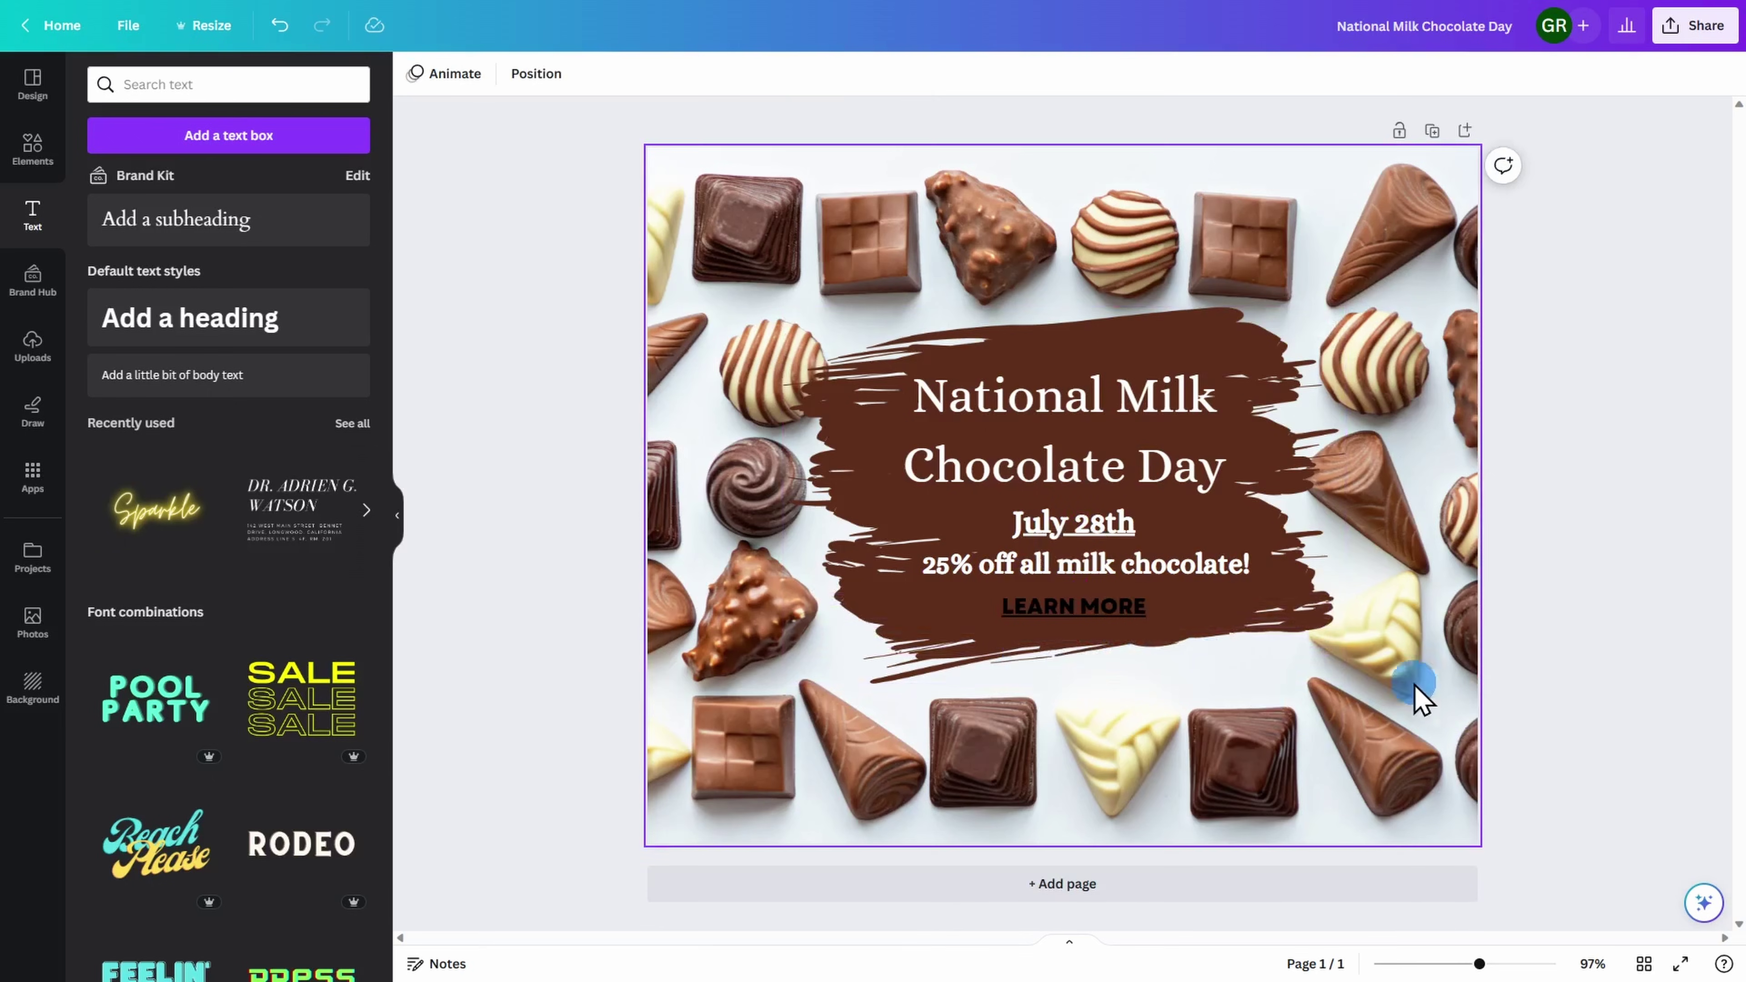
{"action": "left_click", "coordinate": [1089, 606]}
{"action": "left_click", "coordinate": [1088, 605]}
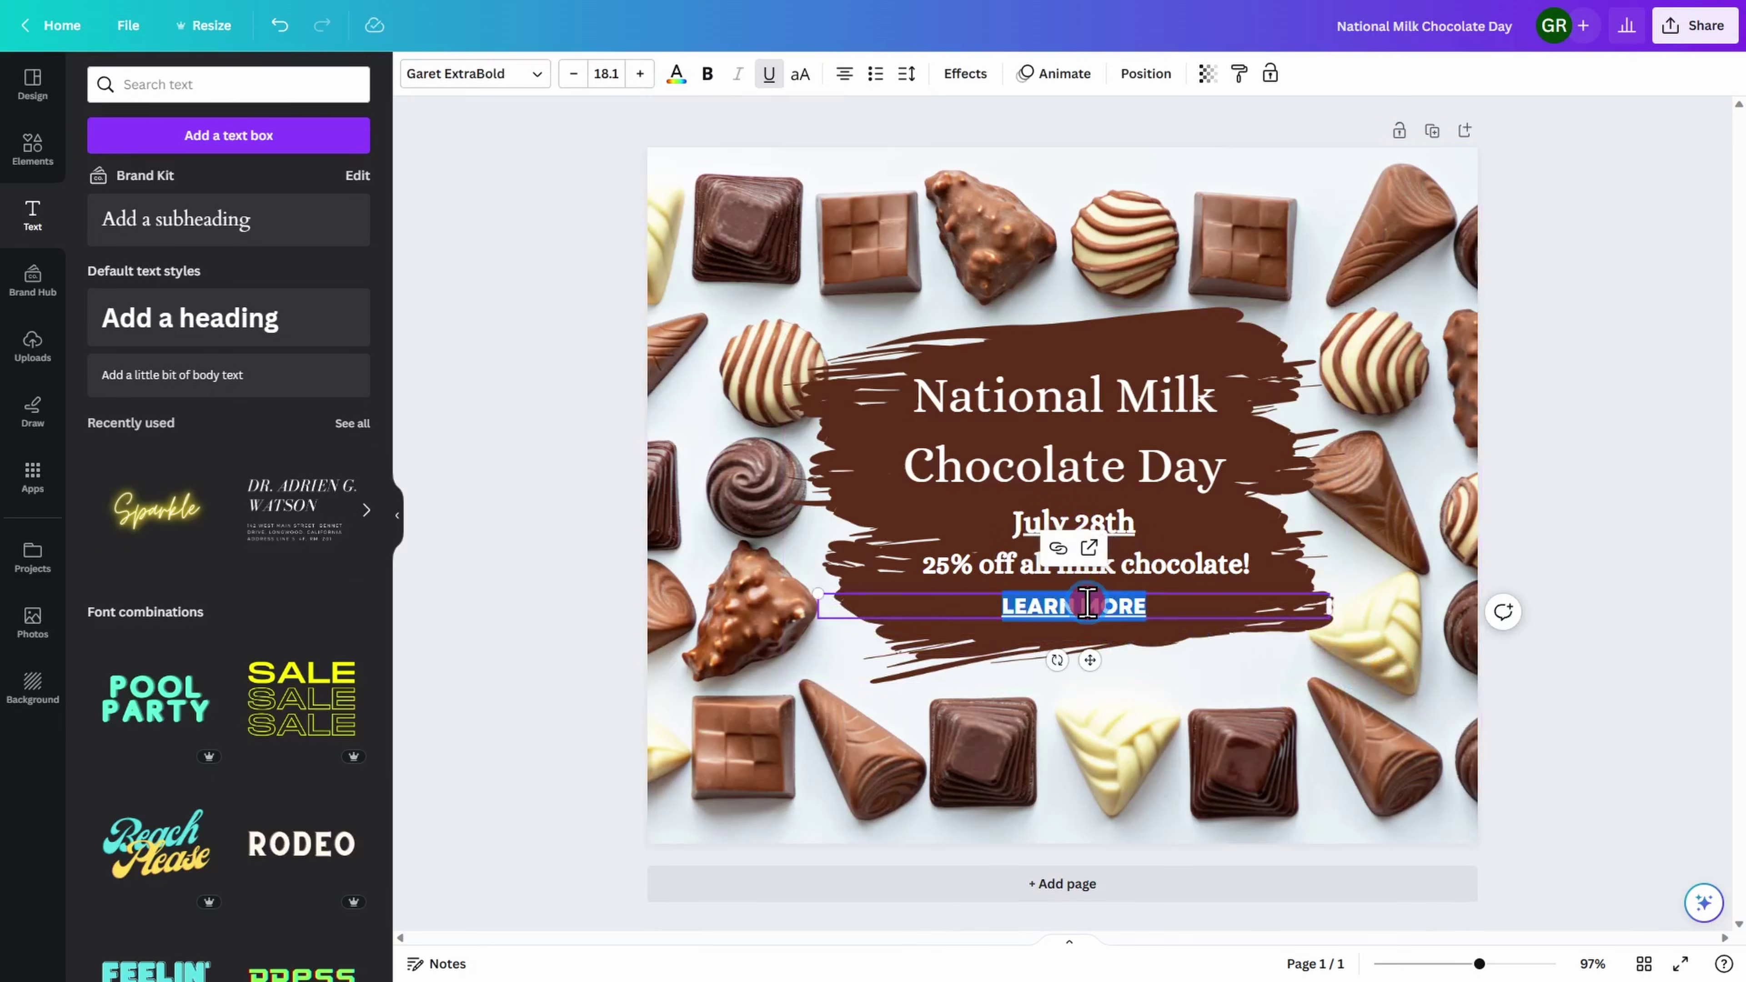
- Set LEARN MORE to the Alice font, bold, with a larger font size
{"action": "left_click", "coordinate": [543, 74]}
{"action": "left_click", "coordinate": [187, 228]}
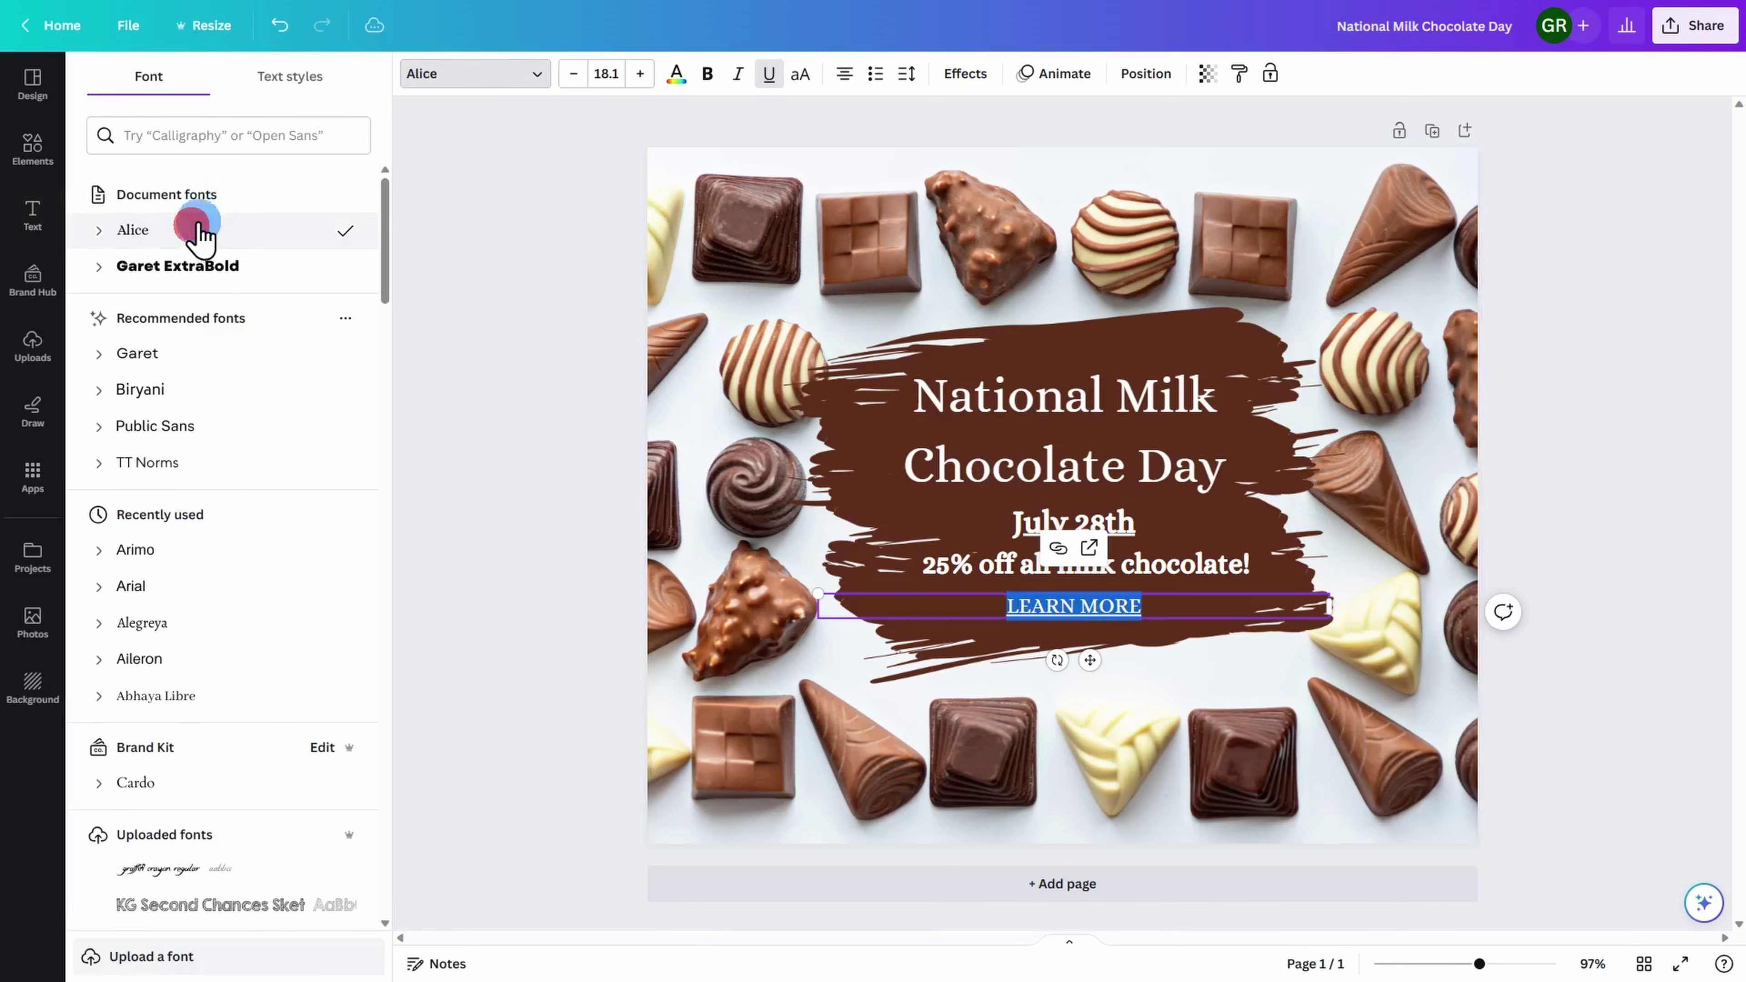
{"action": "left_click", "coordinate": [708, 73]}
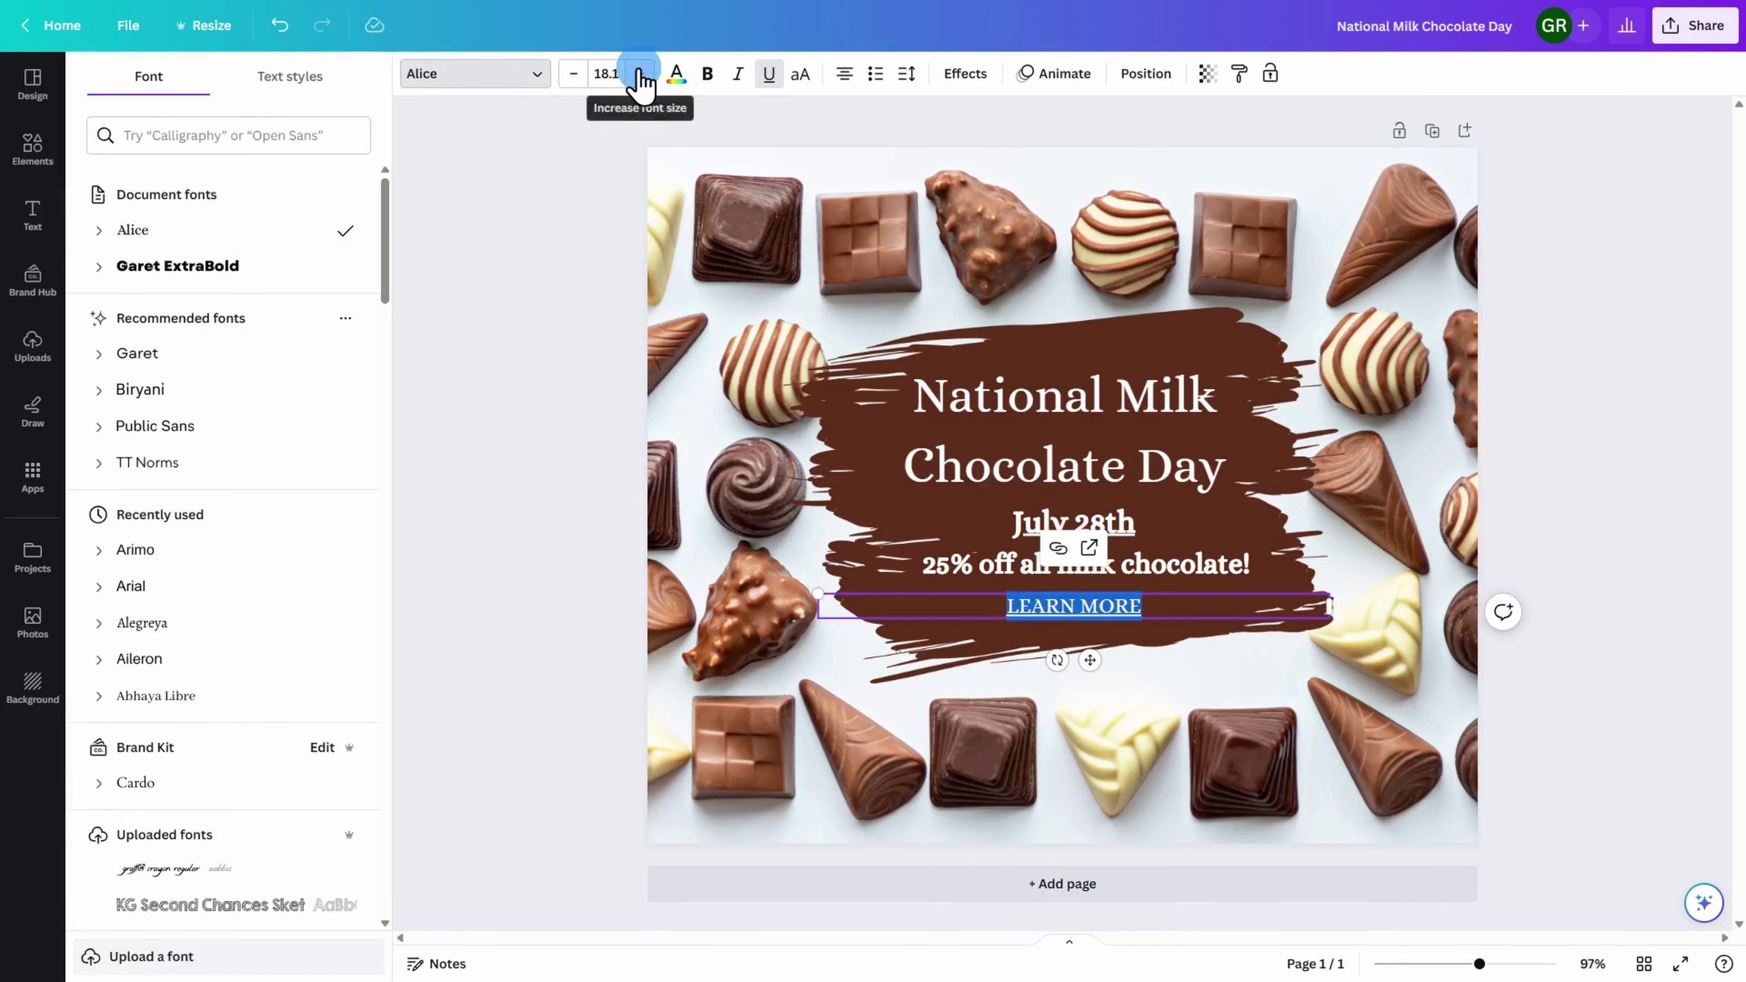
{"action": "left_click", "coordinate": [639, 73]}
{"action": "left_click", "coordinate": [640, 73]}
{"action": "left_click", "coordinate": [987, 646]}
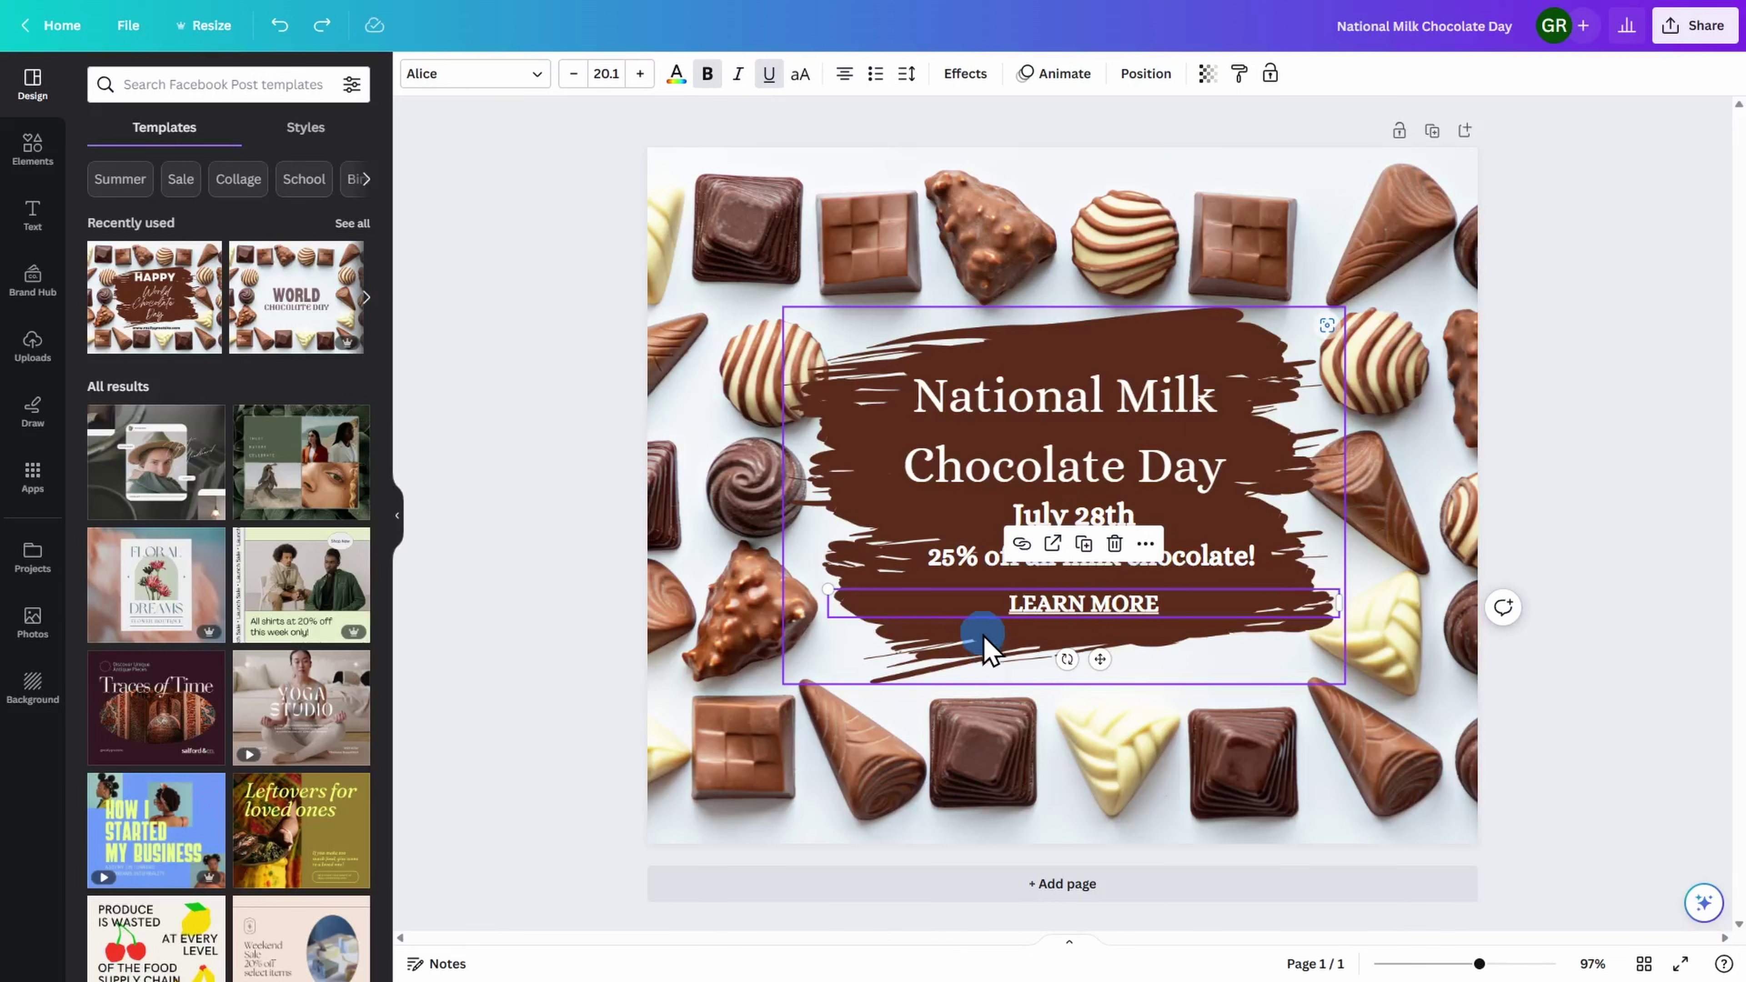
- Nudge LEARN MORE slightly up-left and enlarge it to size 22.1, centred under the offer
{"action": "left_click", "coordinate": [986, 615]}
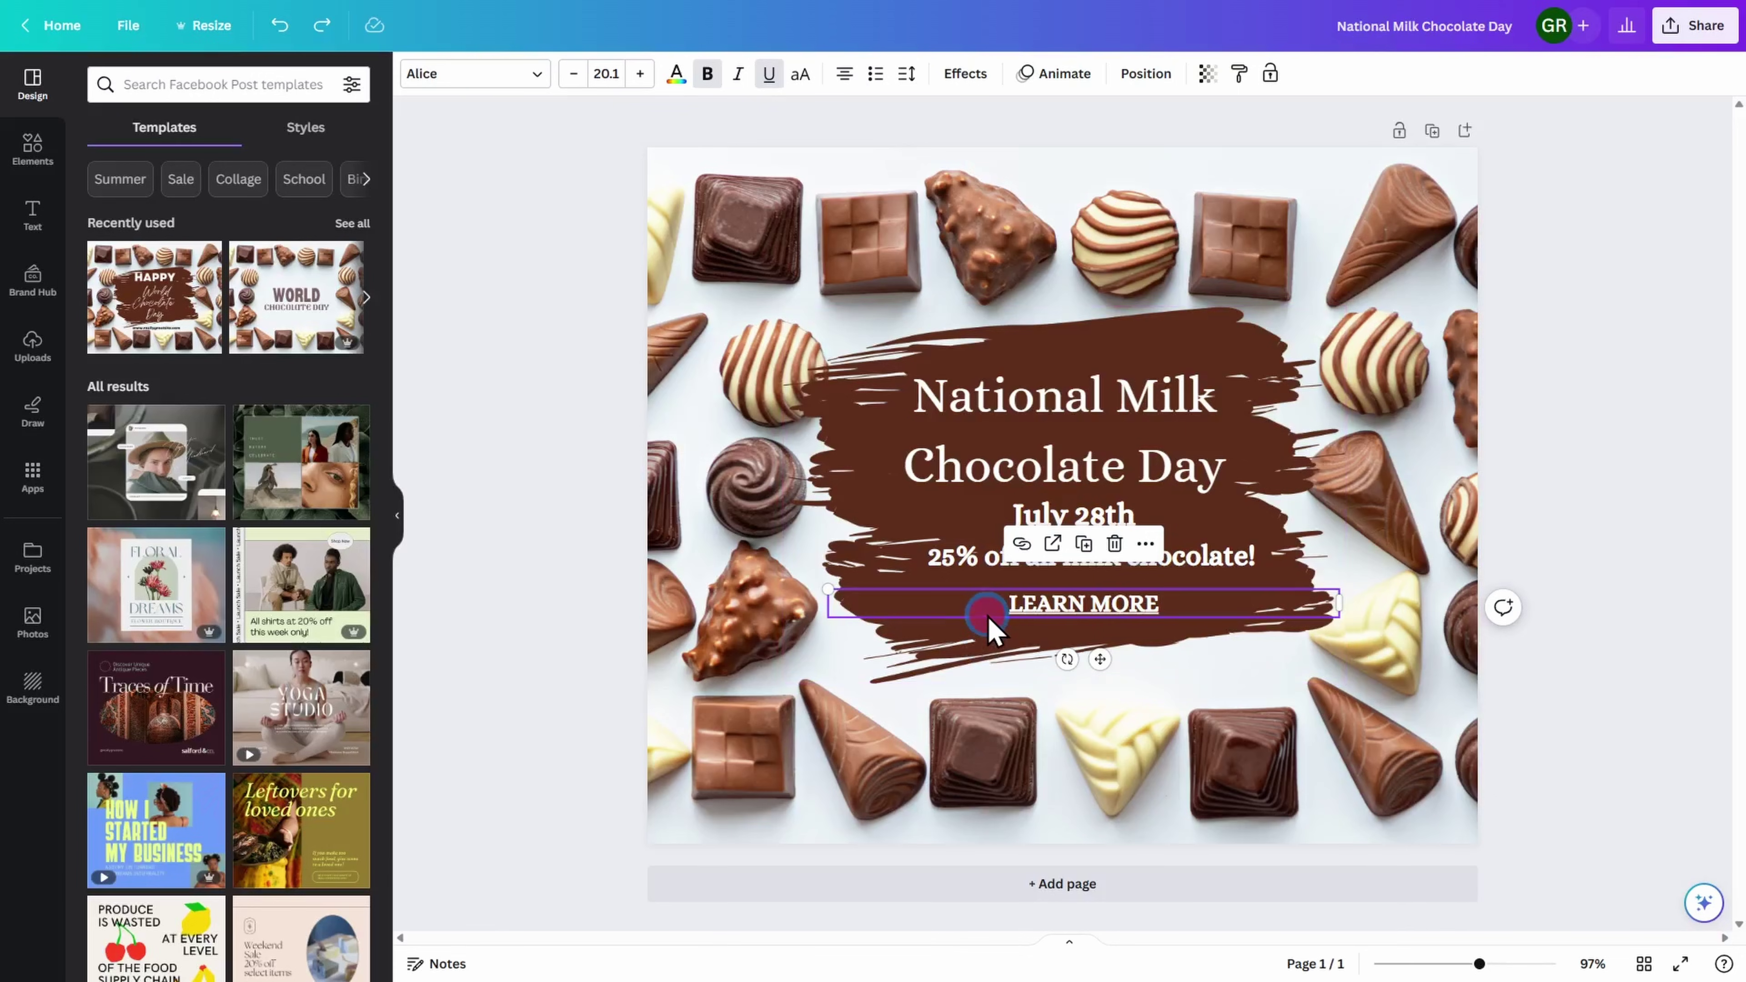
{"action": "left_click_drag", "start_coordinate": [988, 617], "coordinate": [984, 611]}
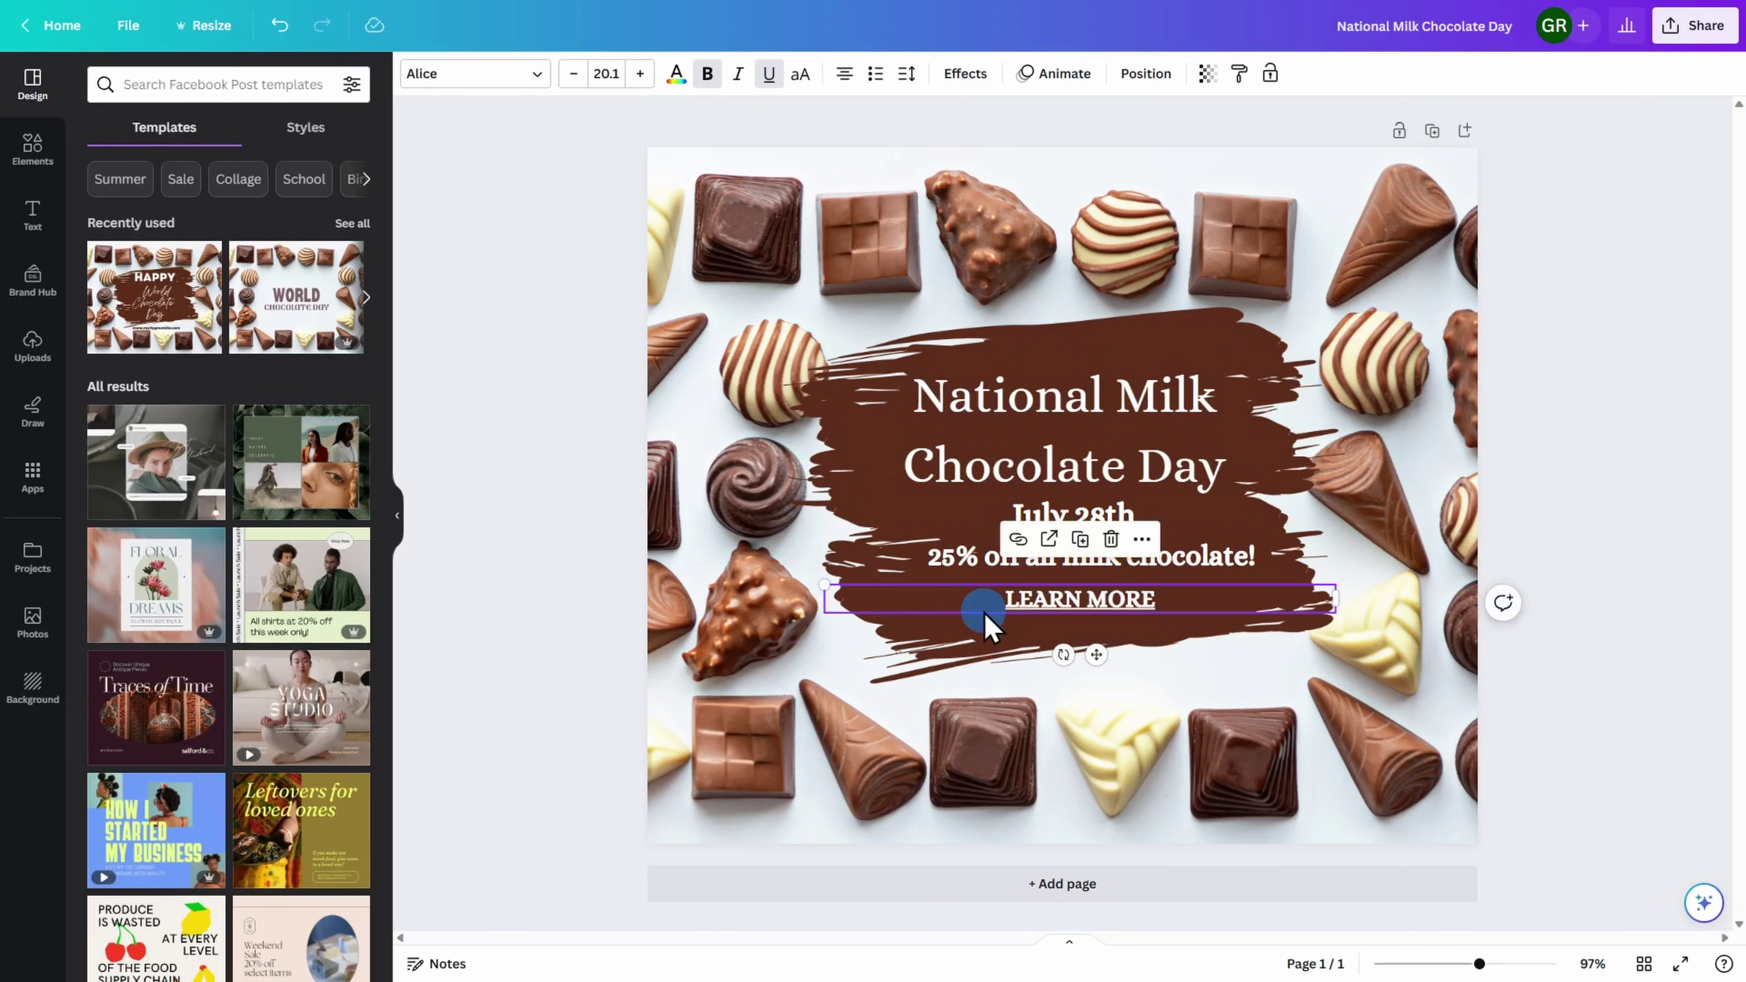
{"action": "left_click", "coordinate": [640, 74]}
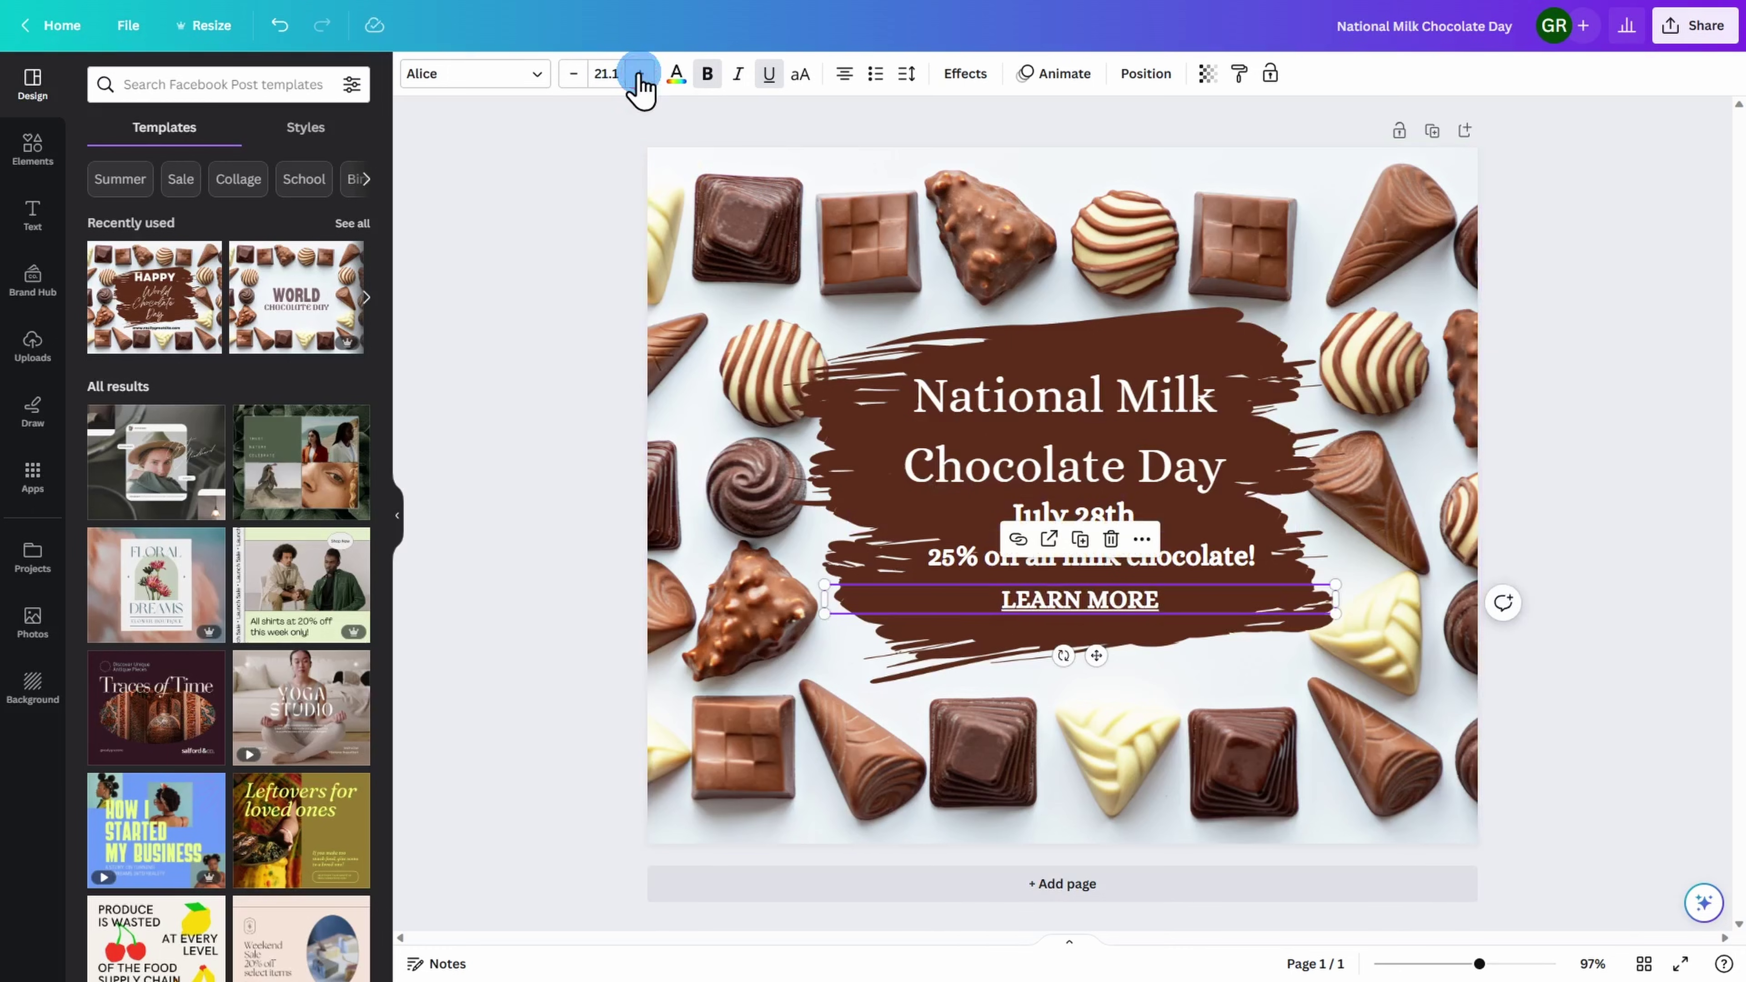
{"action": "left_click", "coordinate": [640, 74]}
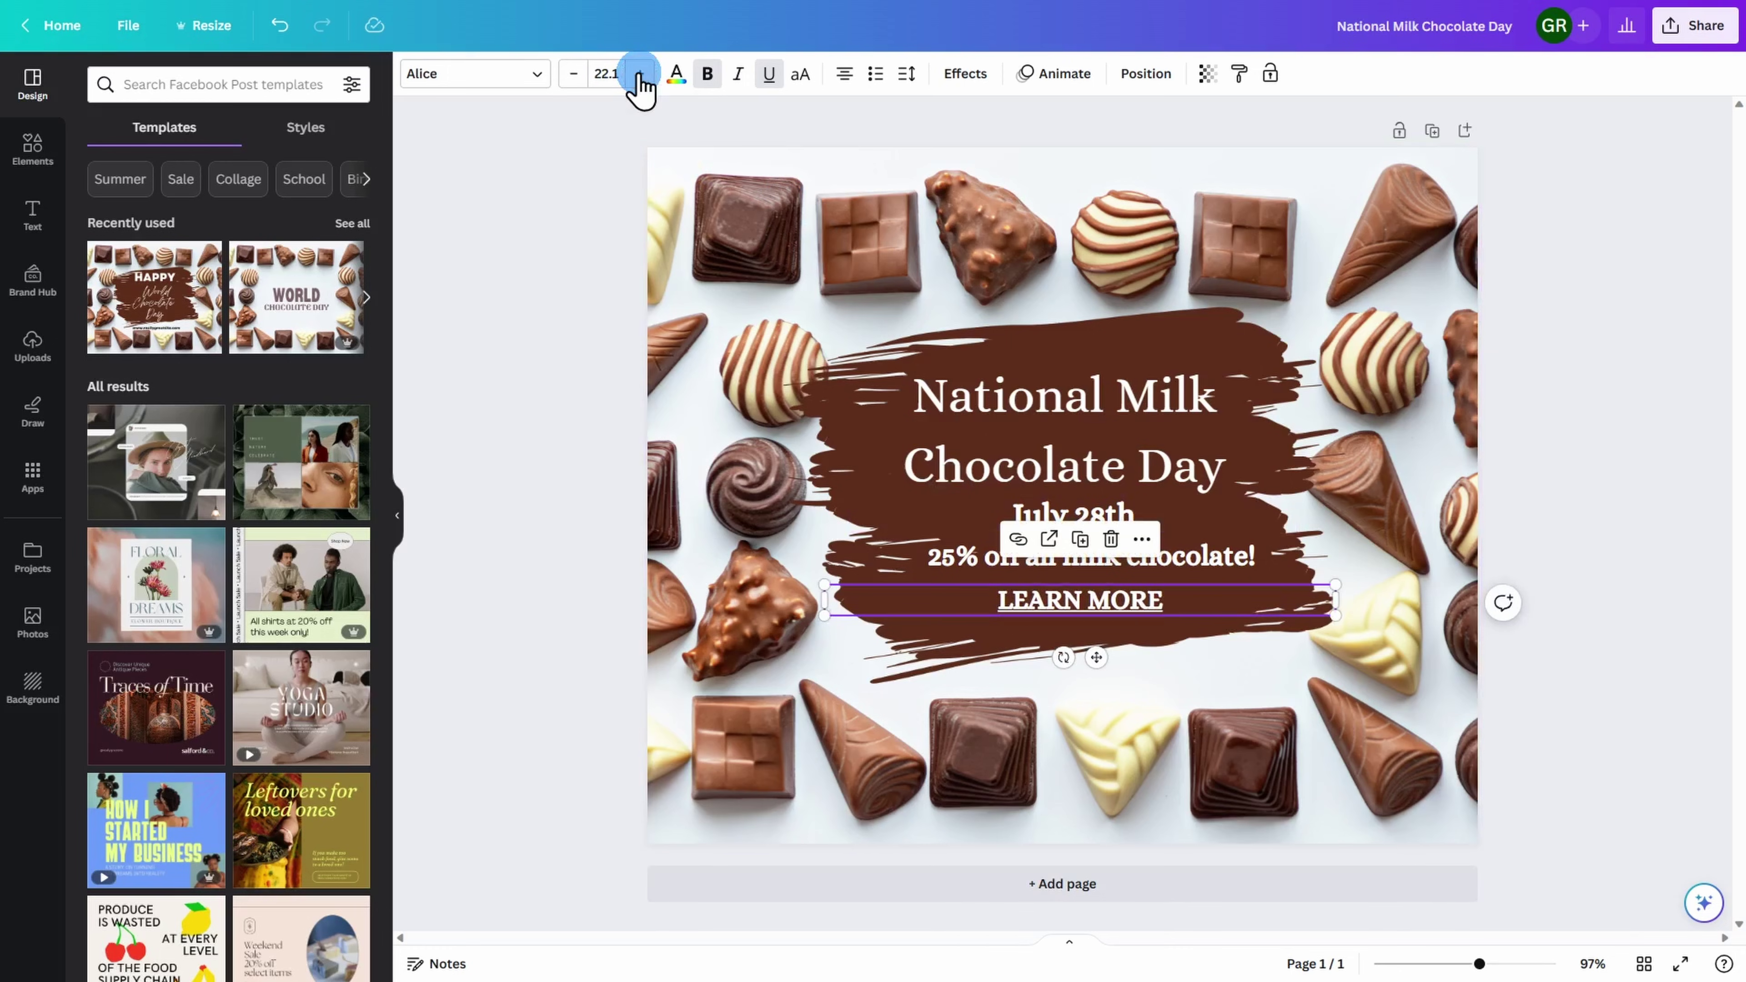
{"action": "left_click", "coordinate": [742, 309]}
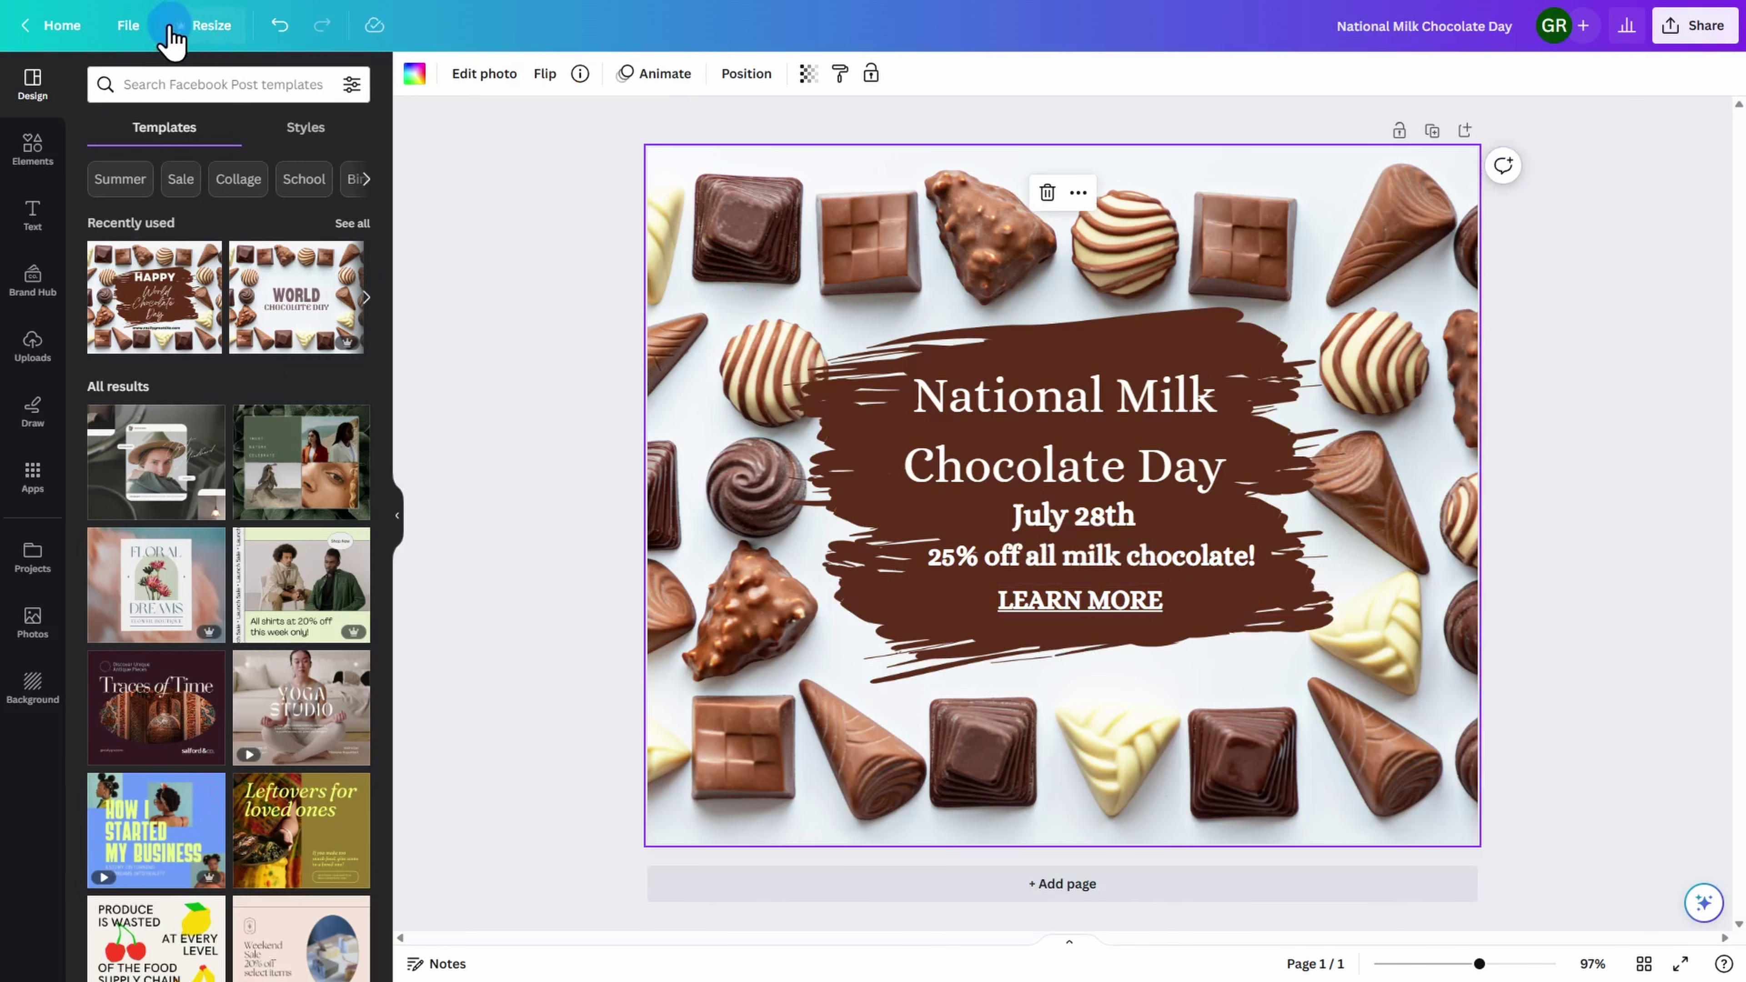
- Save the National Milk Chocolate Day post from the File menu
{"action": "left_click", "coordinate": [139, 40]}
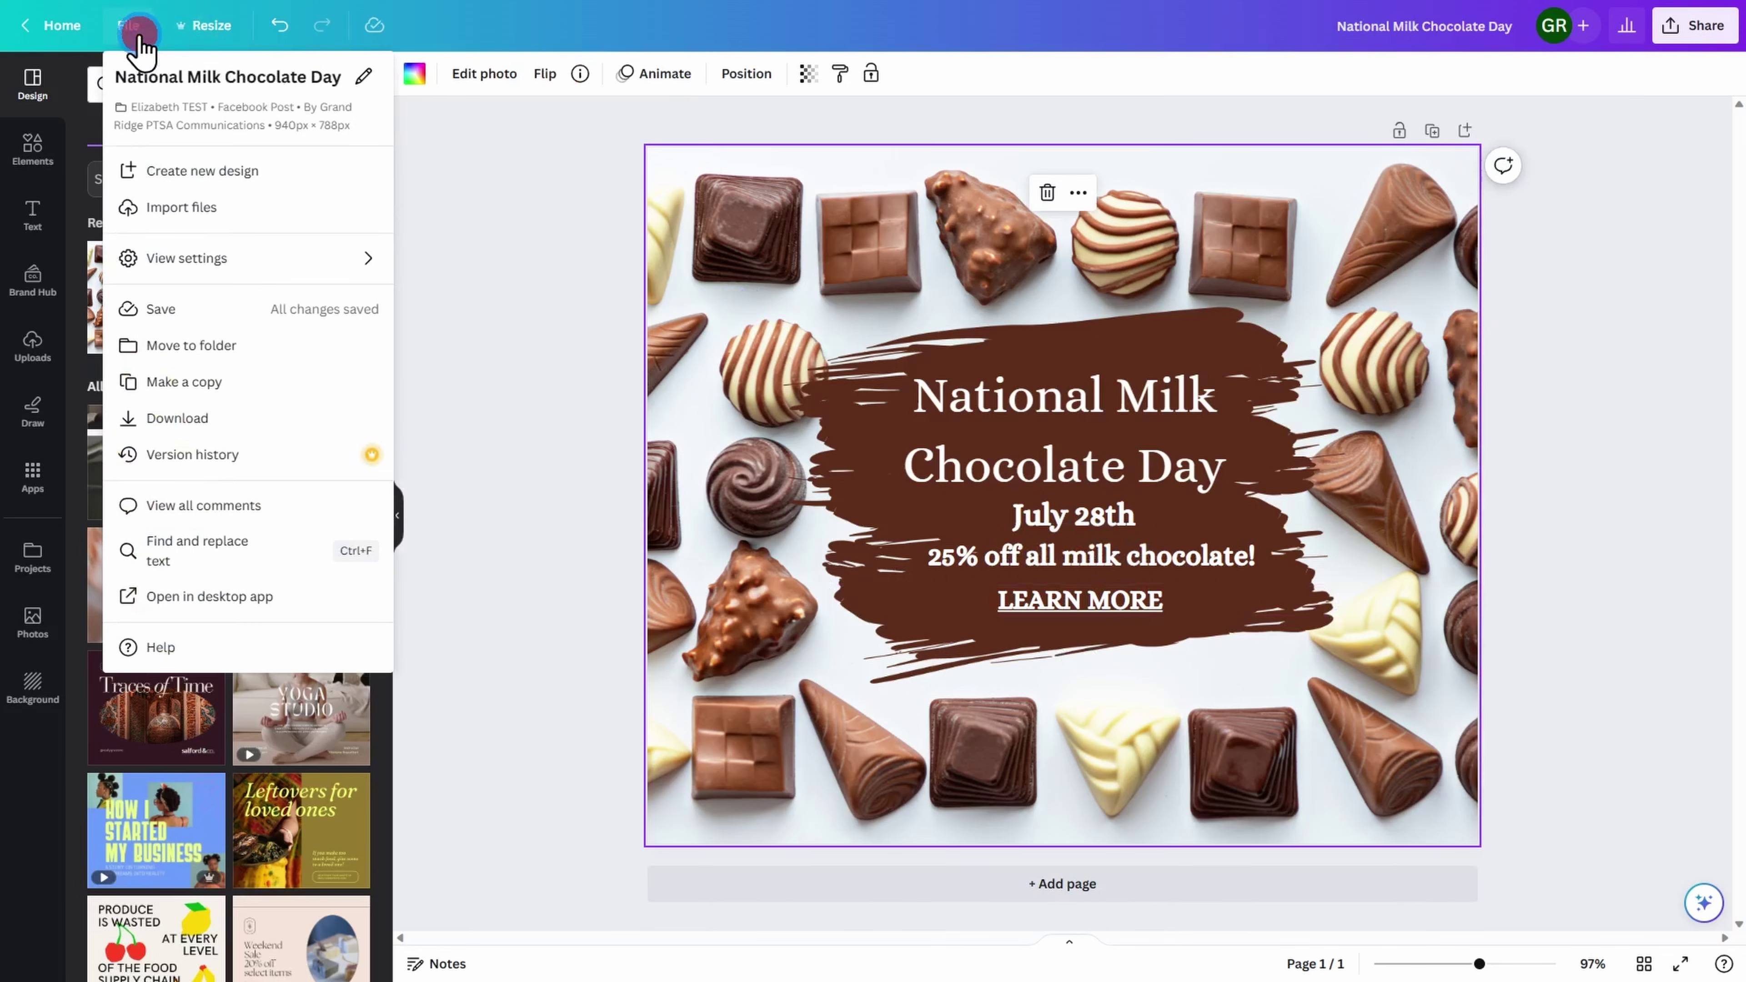
{"action": "left_click", "coordinate": [231, 270]}
{"action": "left_click", "coordinate": [239, 310]}
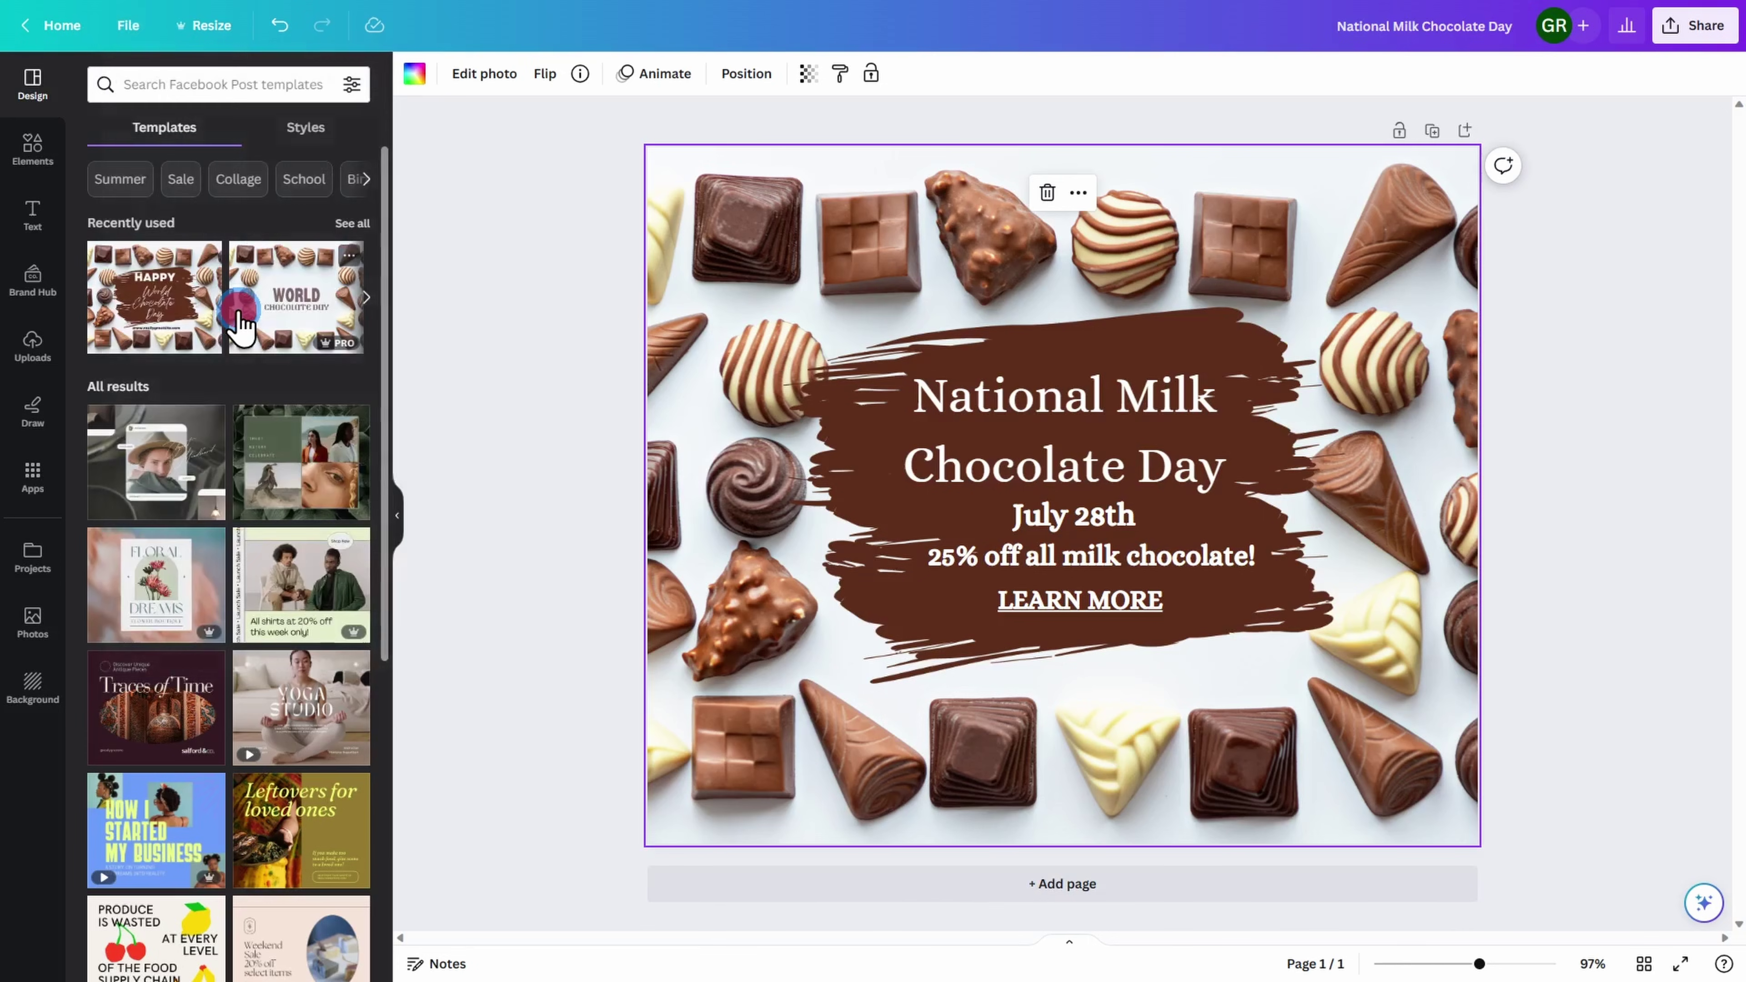
{"action": "left_click", "coordinate": [506, 334]}
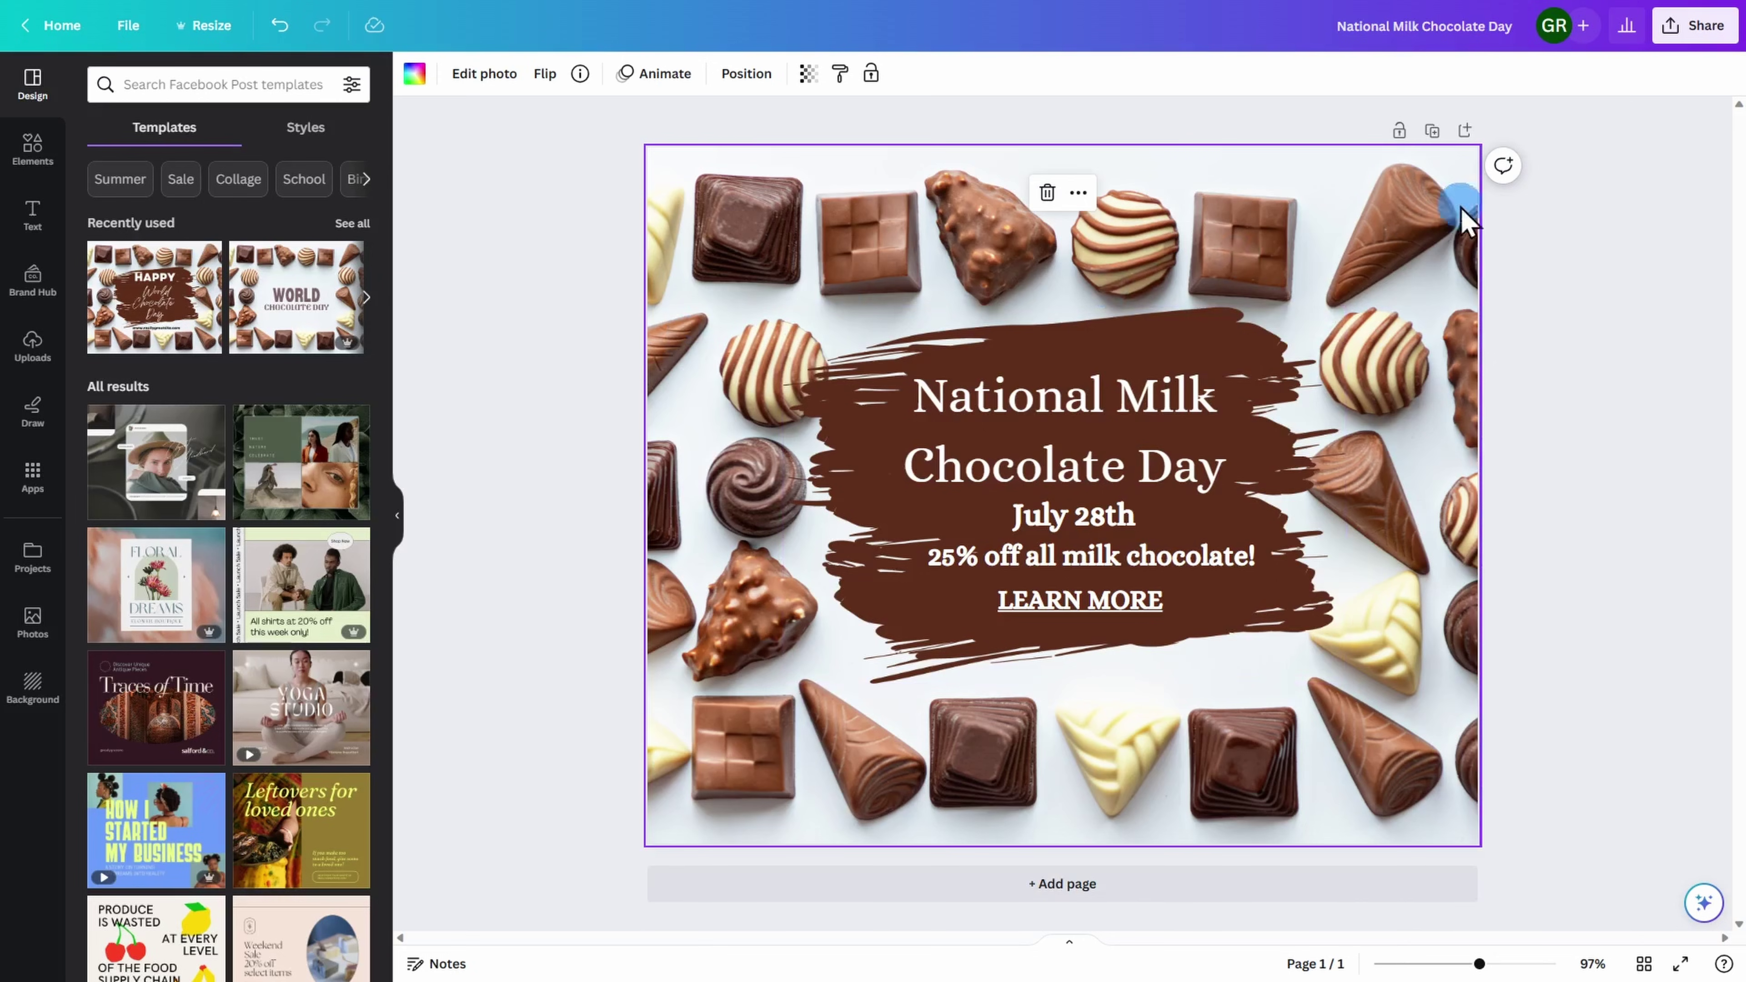
- Bring up the design's Share options and pick the Facebook Page option
{"action": "left_click", "coordinate": [1681, 31]}
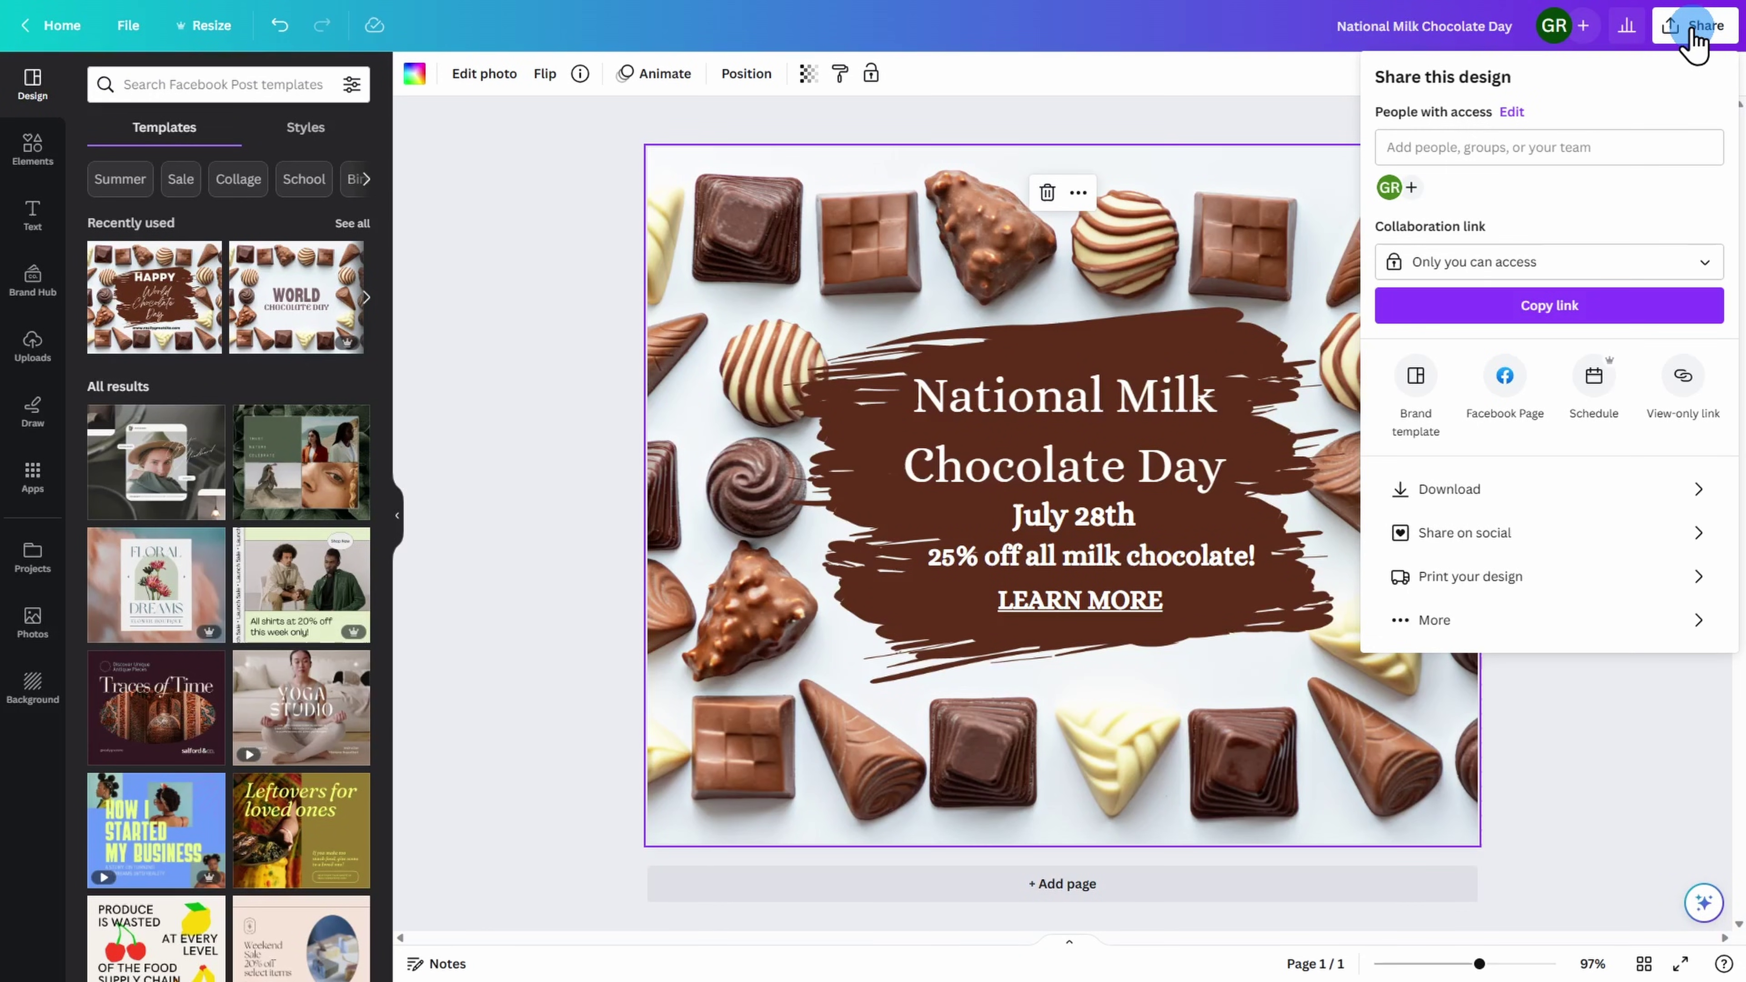
{"action": "left_click", "coordinate": [1506, 378]}
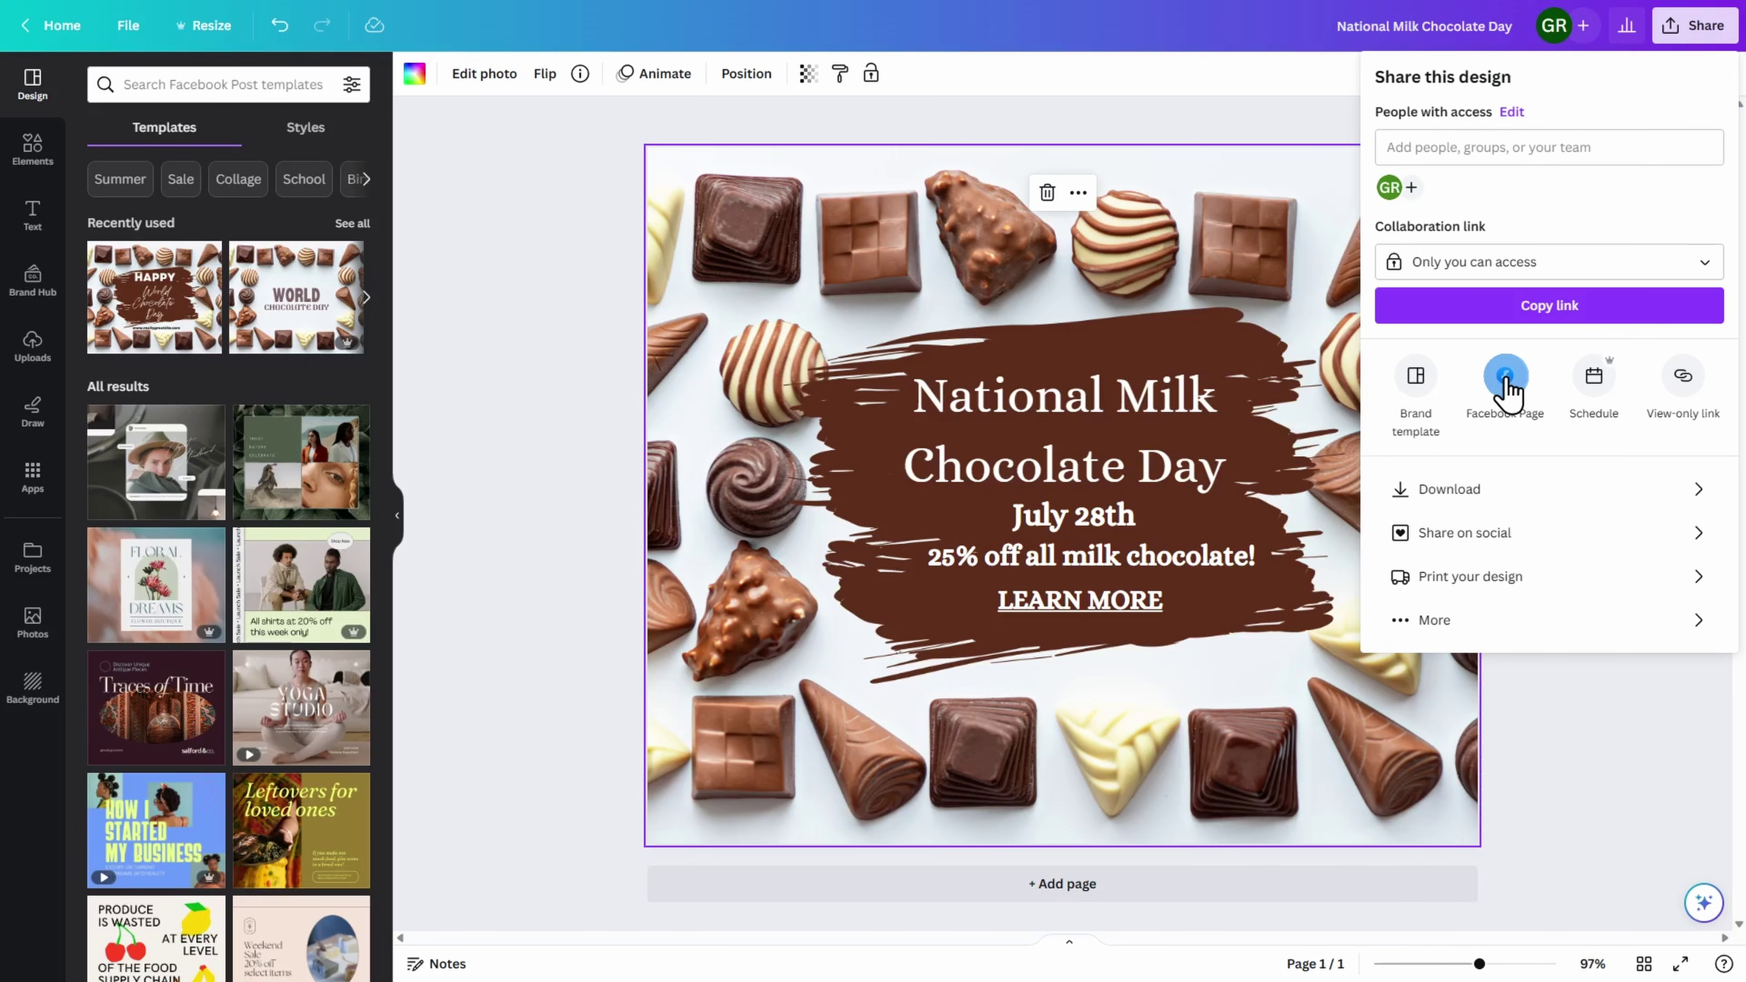
- Download the post as a PNG, then return to the main share options
{"action": "left_click", "coordinate": [1506, 490]}
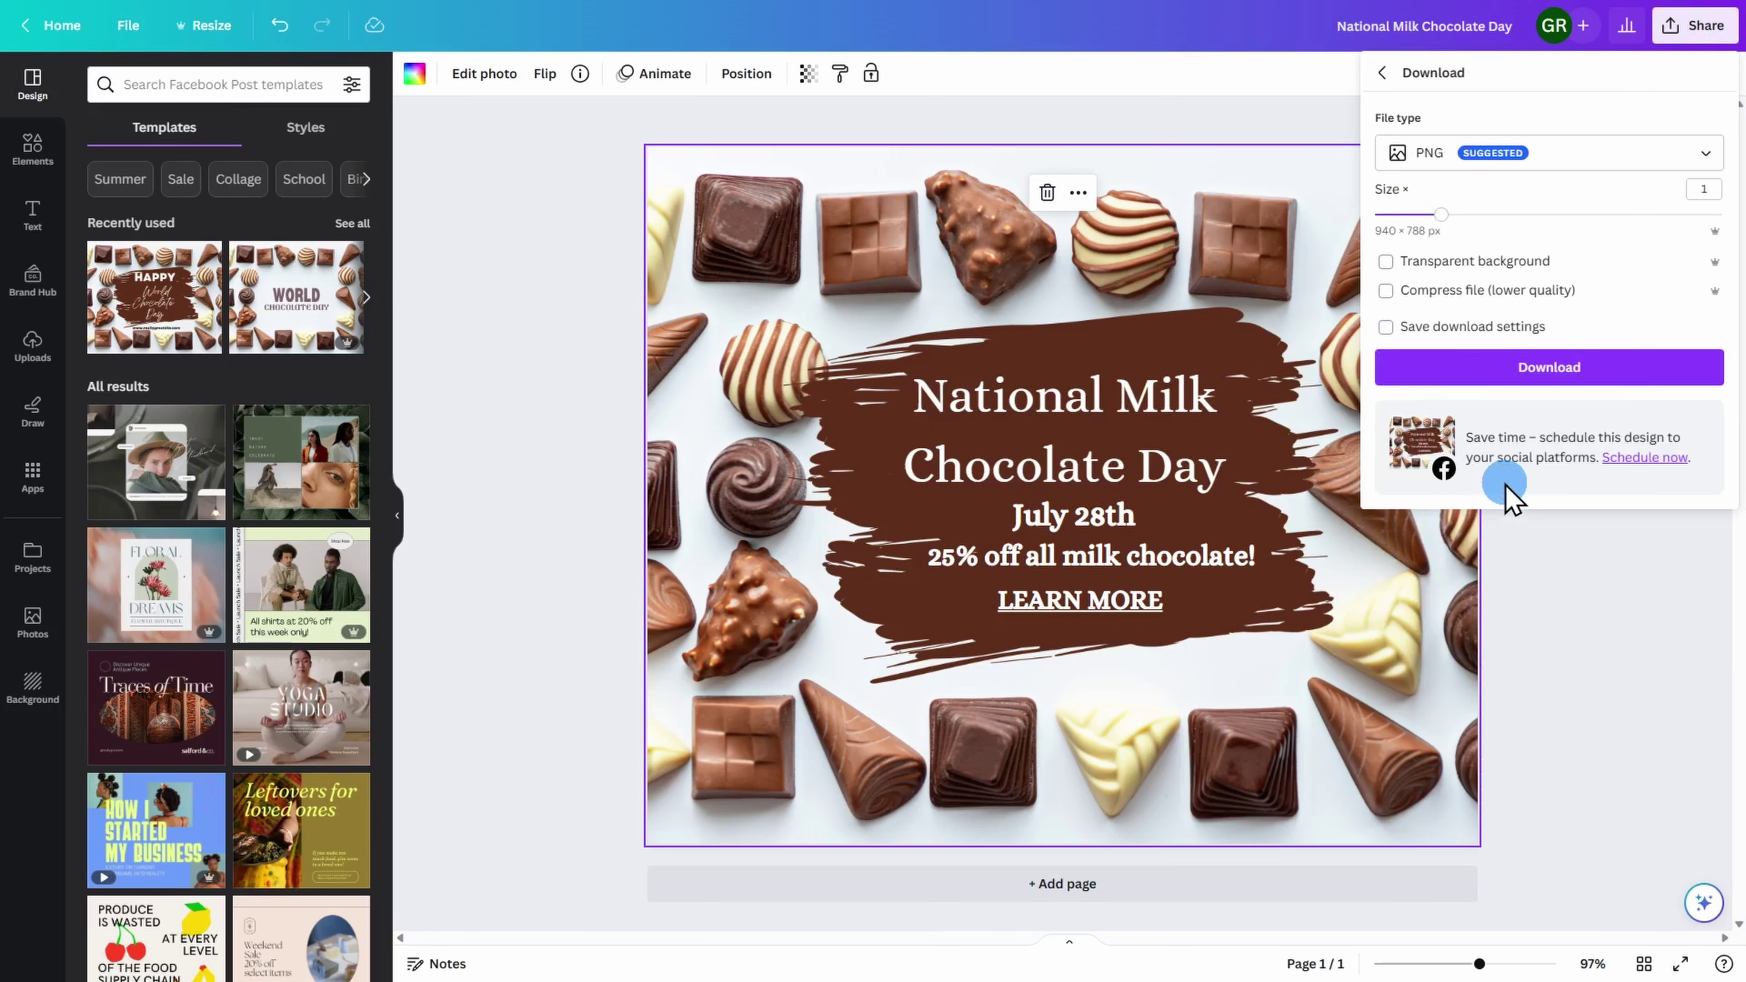
{"action": "left_click", "coordinate": [1518, 372]}
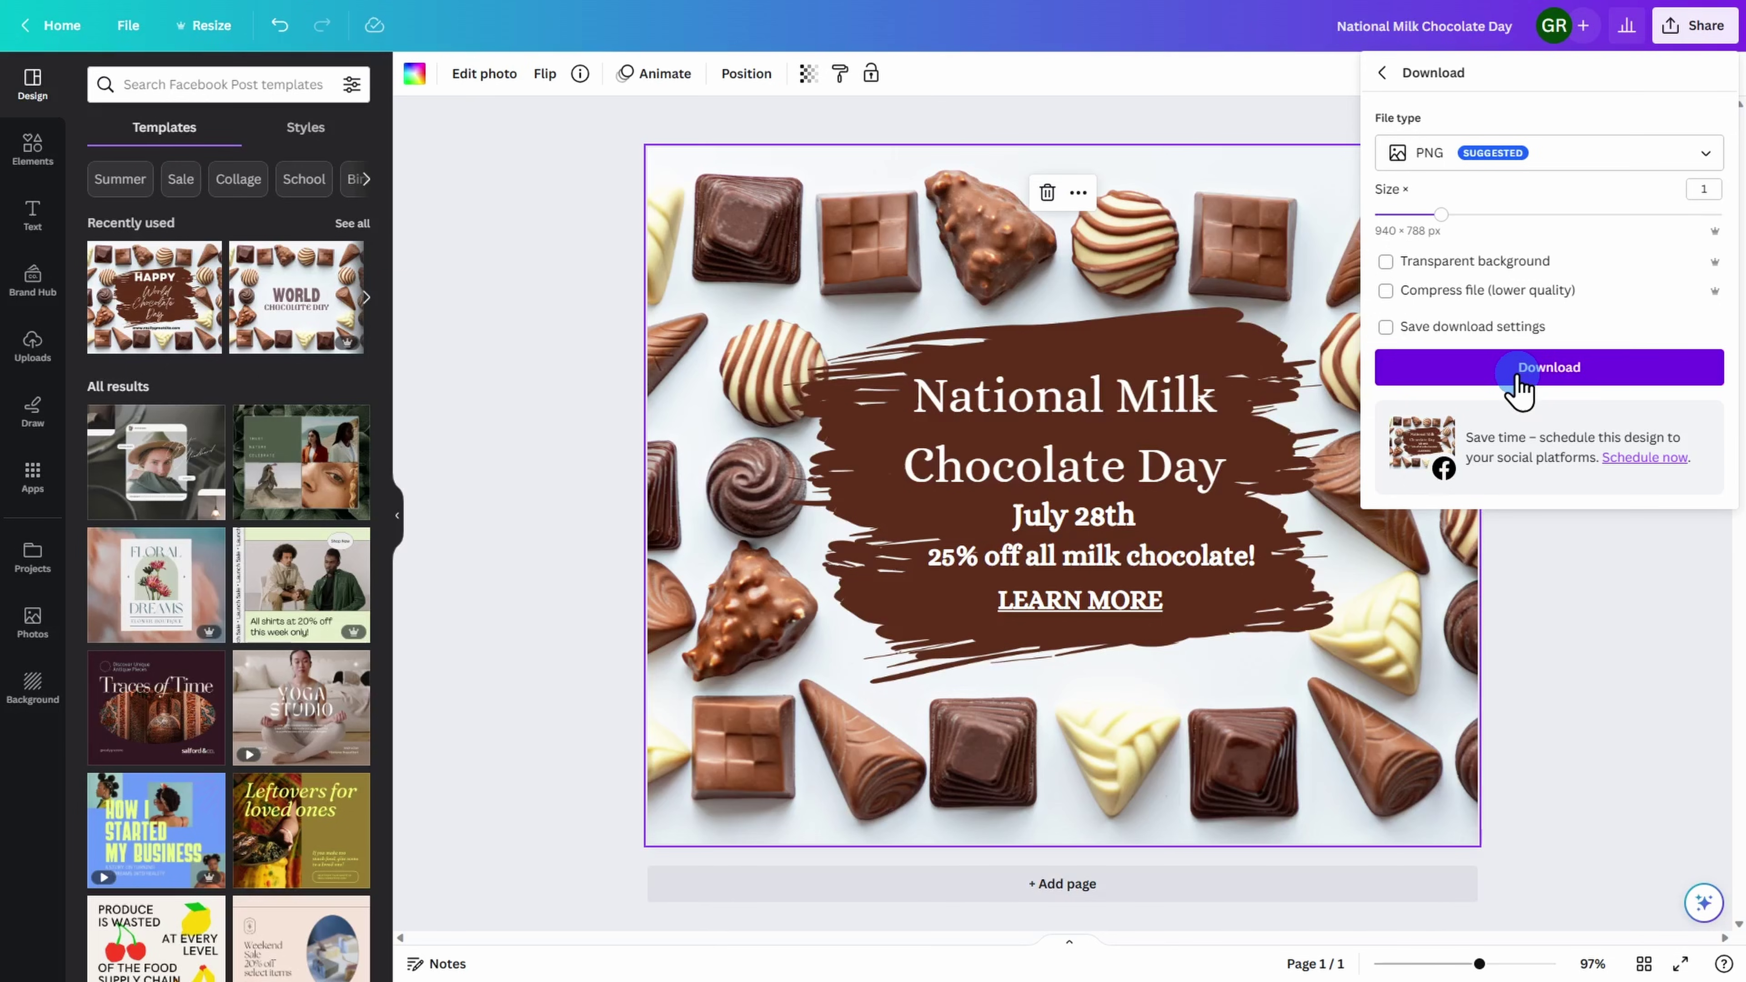
{"action": "left_click", "coordinate": [1429, 76]}
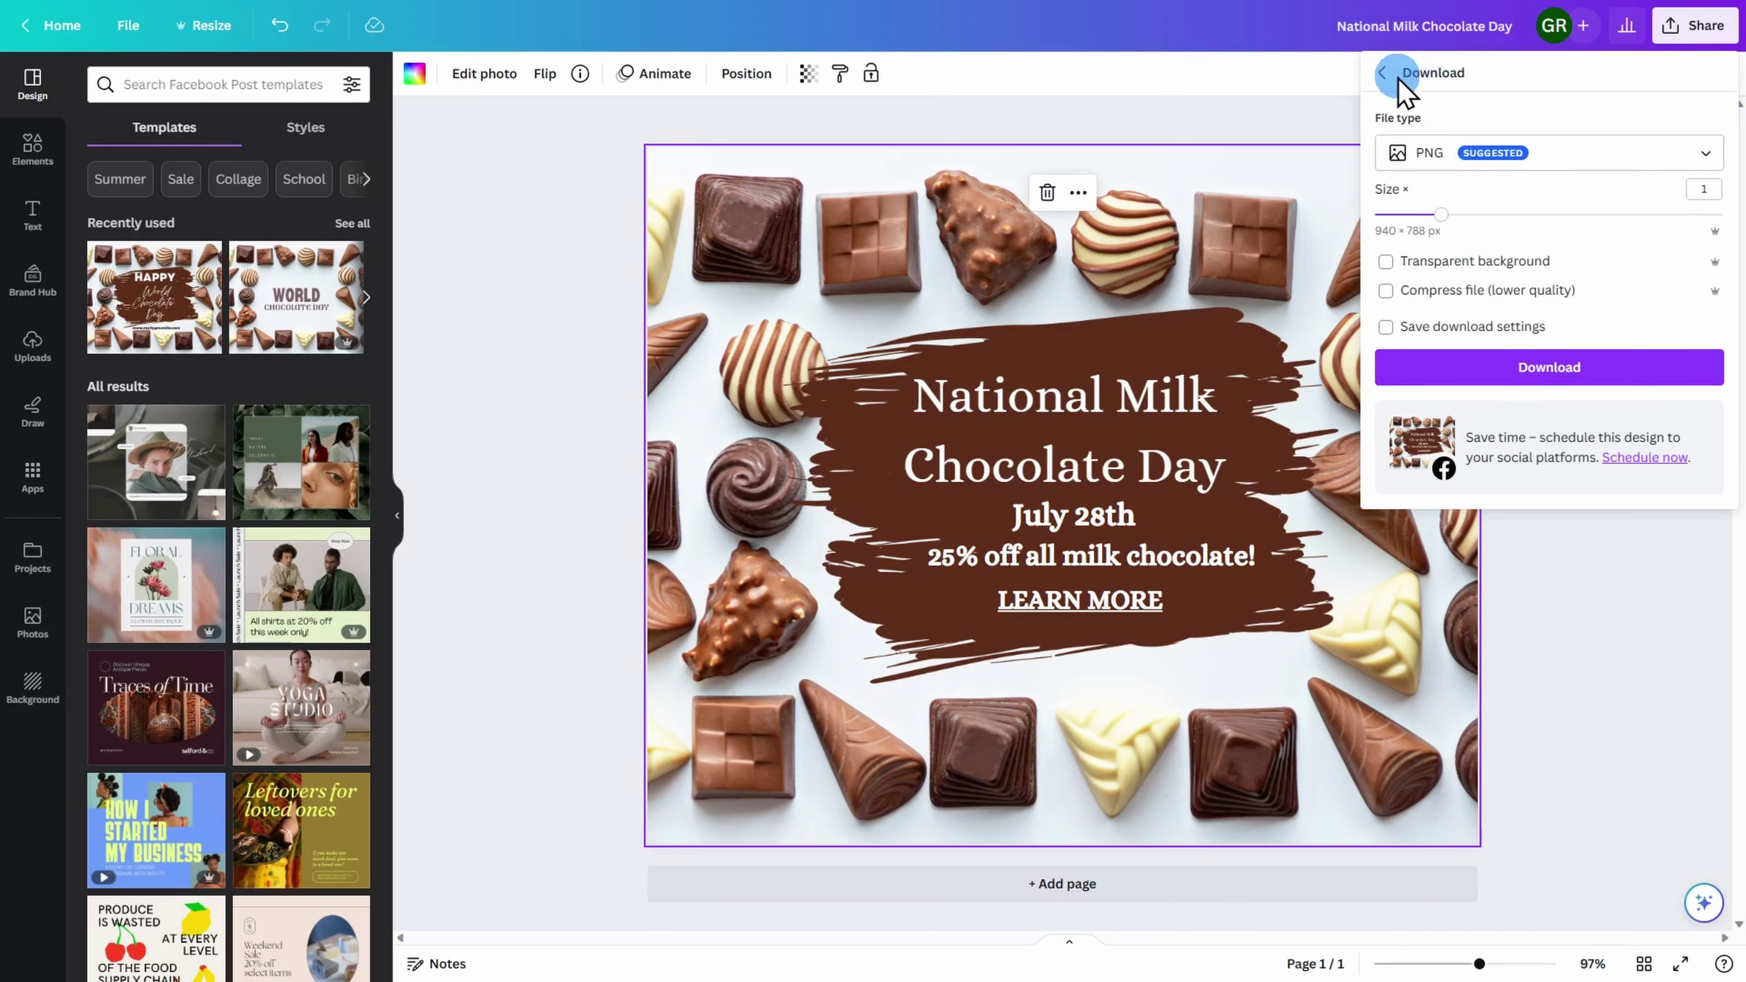
{"action": "left_click", "coordinate": [1385, 74]}
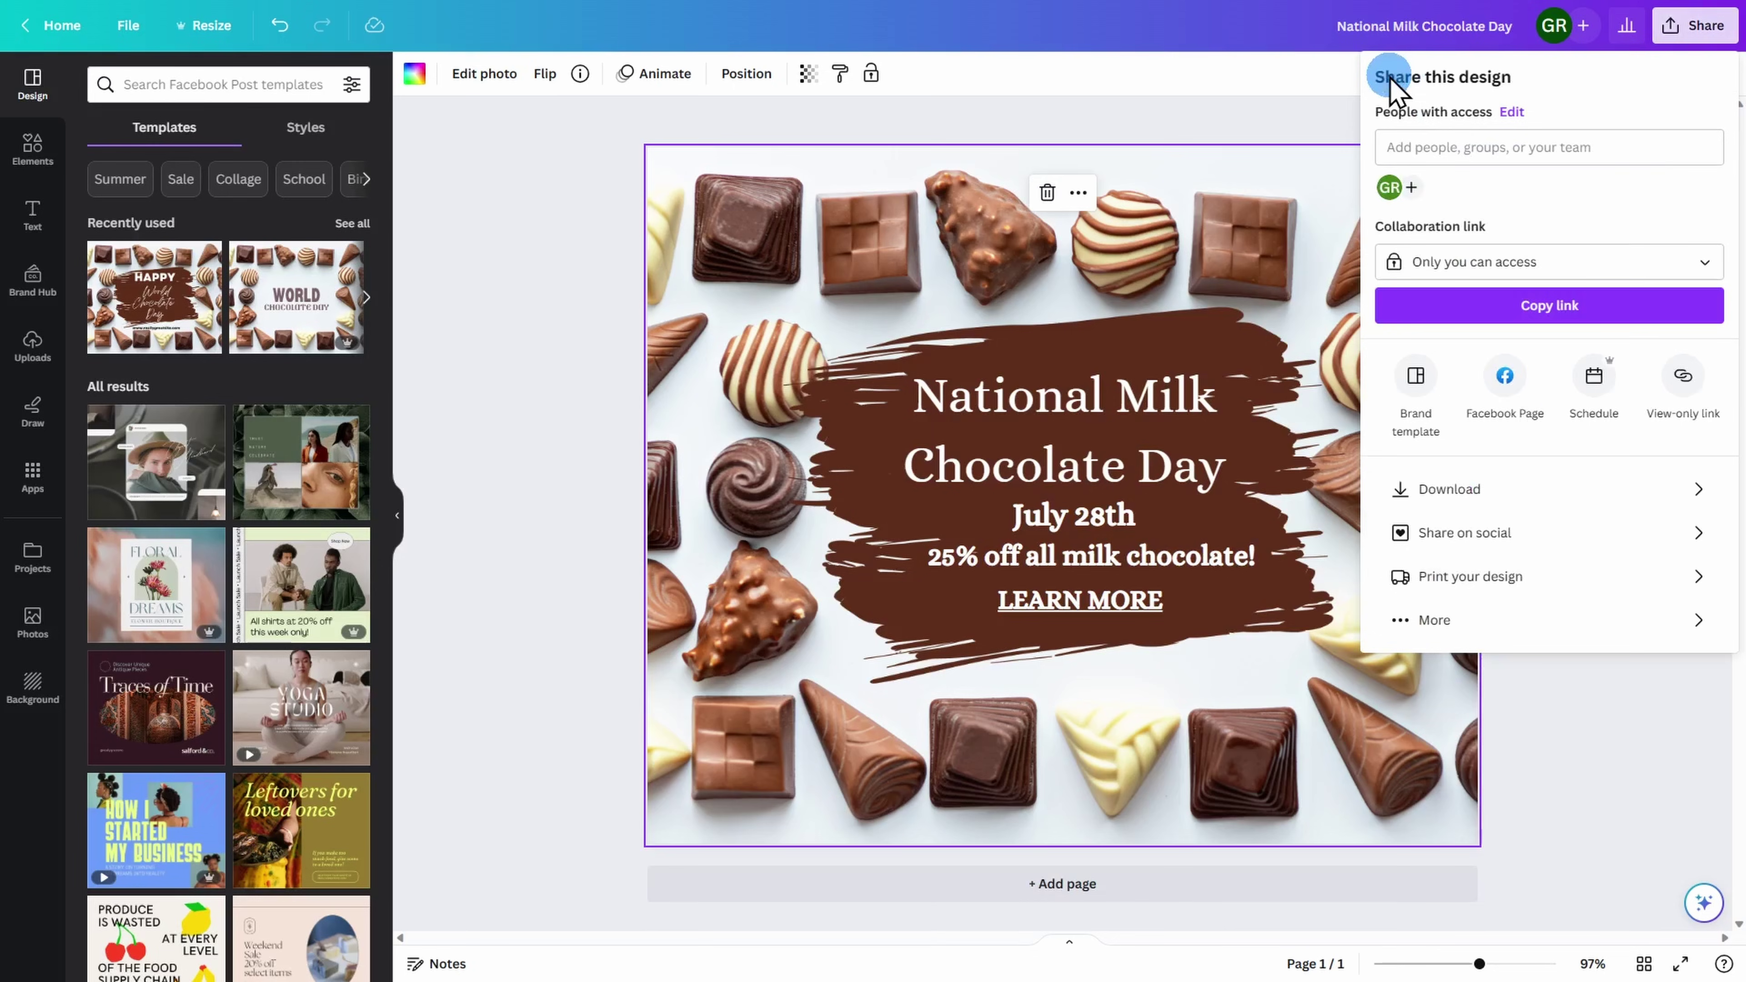
- Publish the design now to the connected Facebook Page
{"action": "left_click", "coordinate": [1507, 377]}
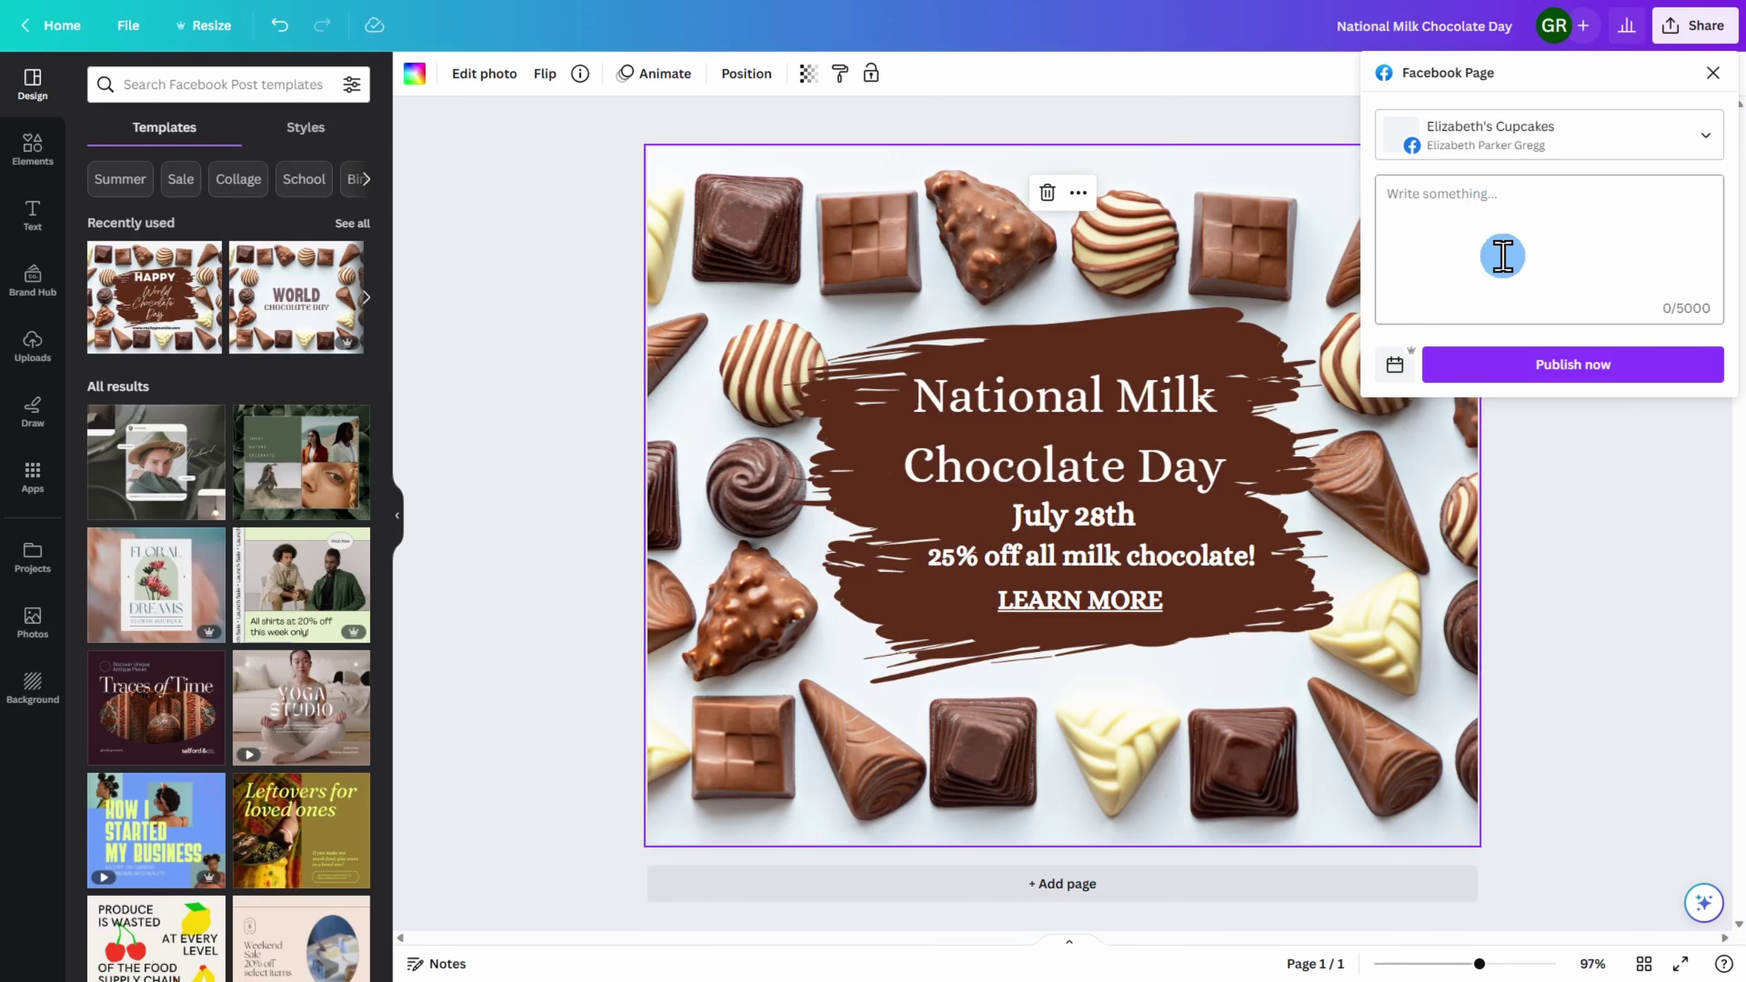
{"action": "left_click", "coordinate": [1515, 368]}
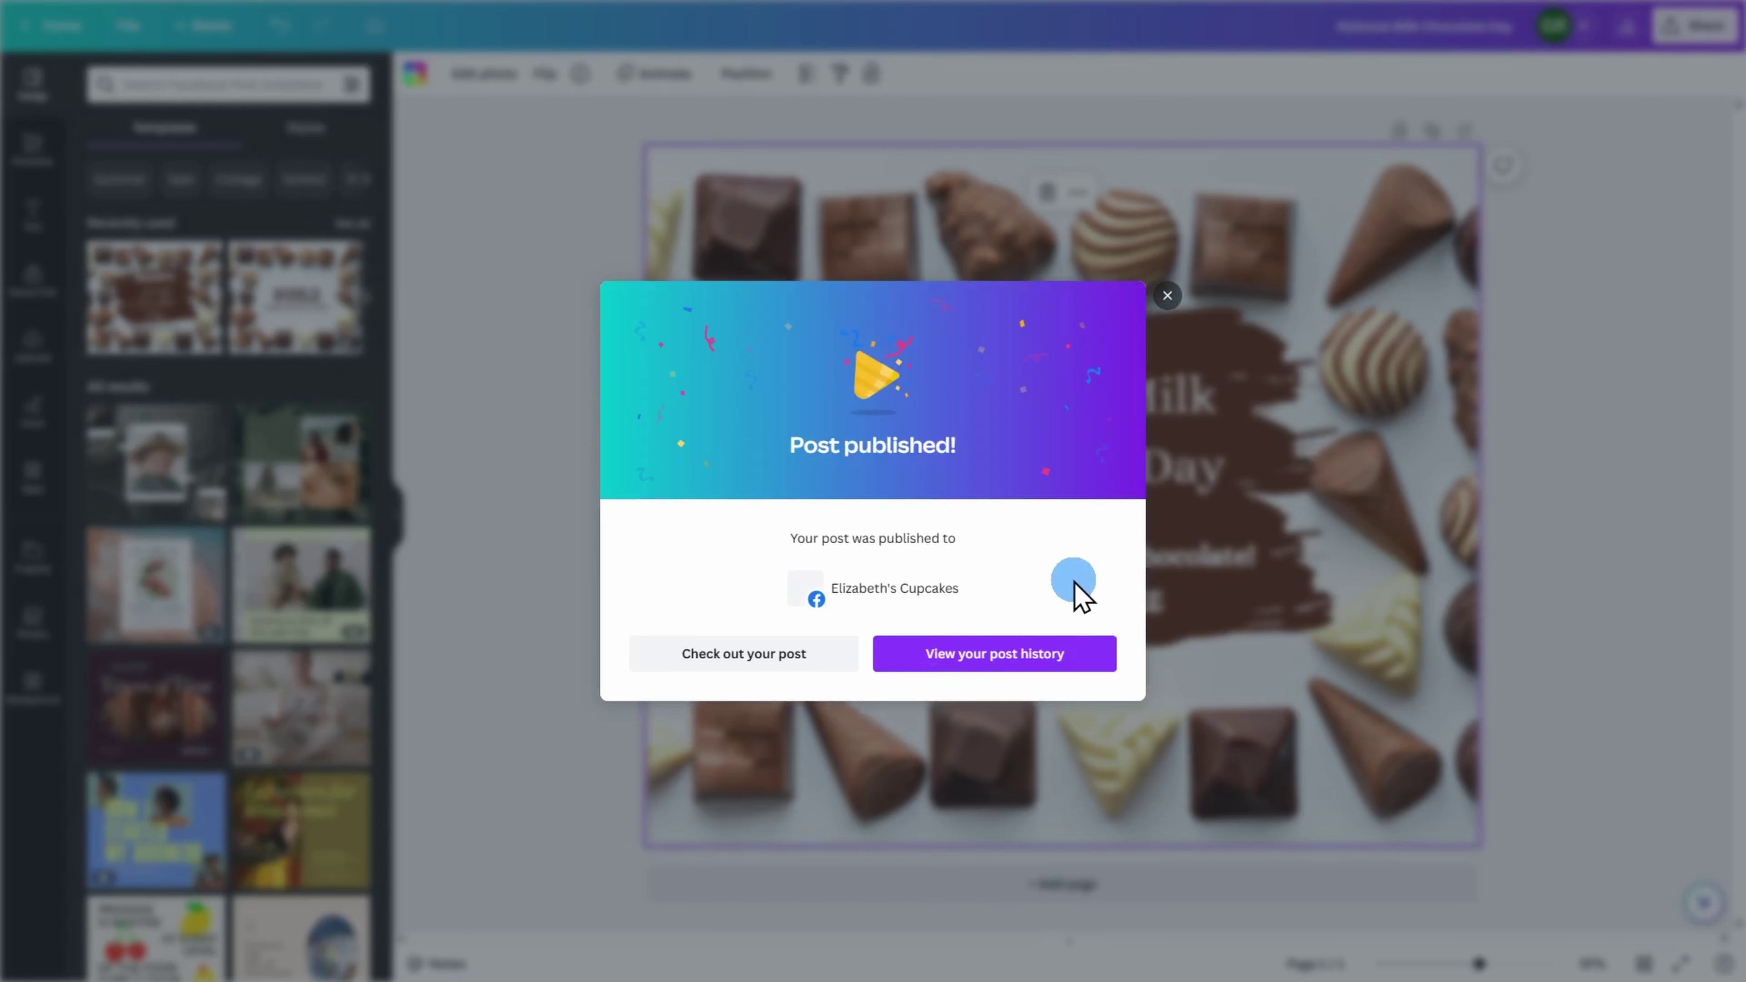
- View the published post via Check out your post
{"action": "left_click", "coordinate": [803, 653]}
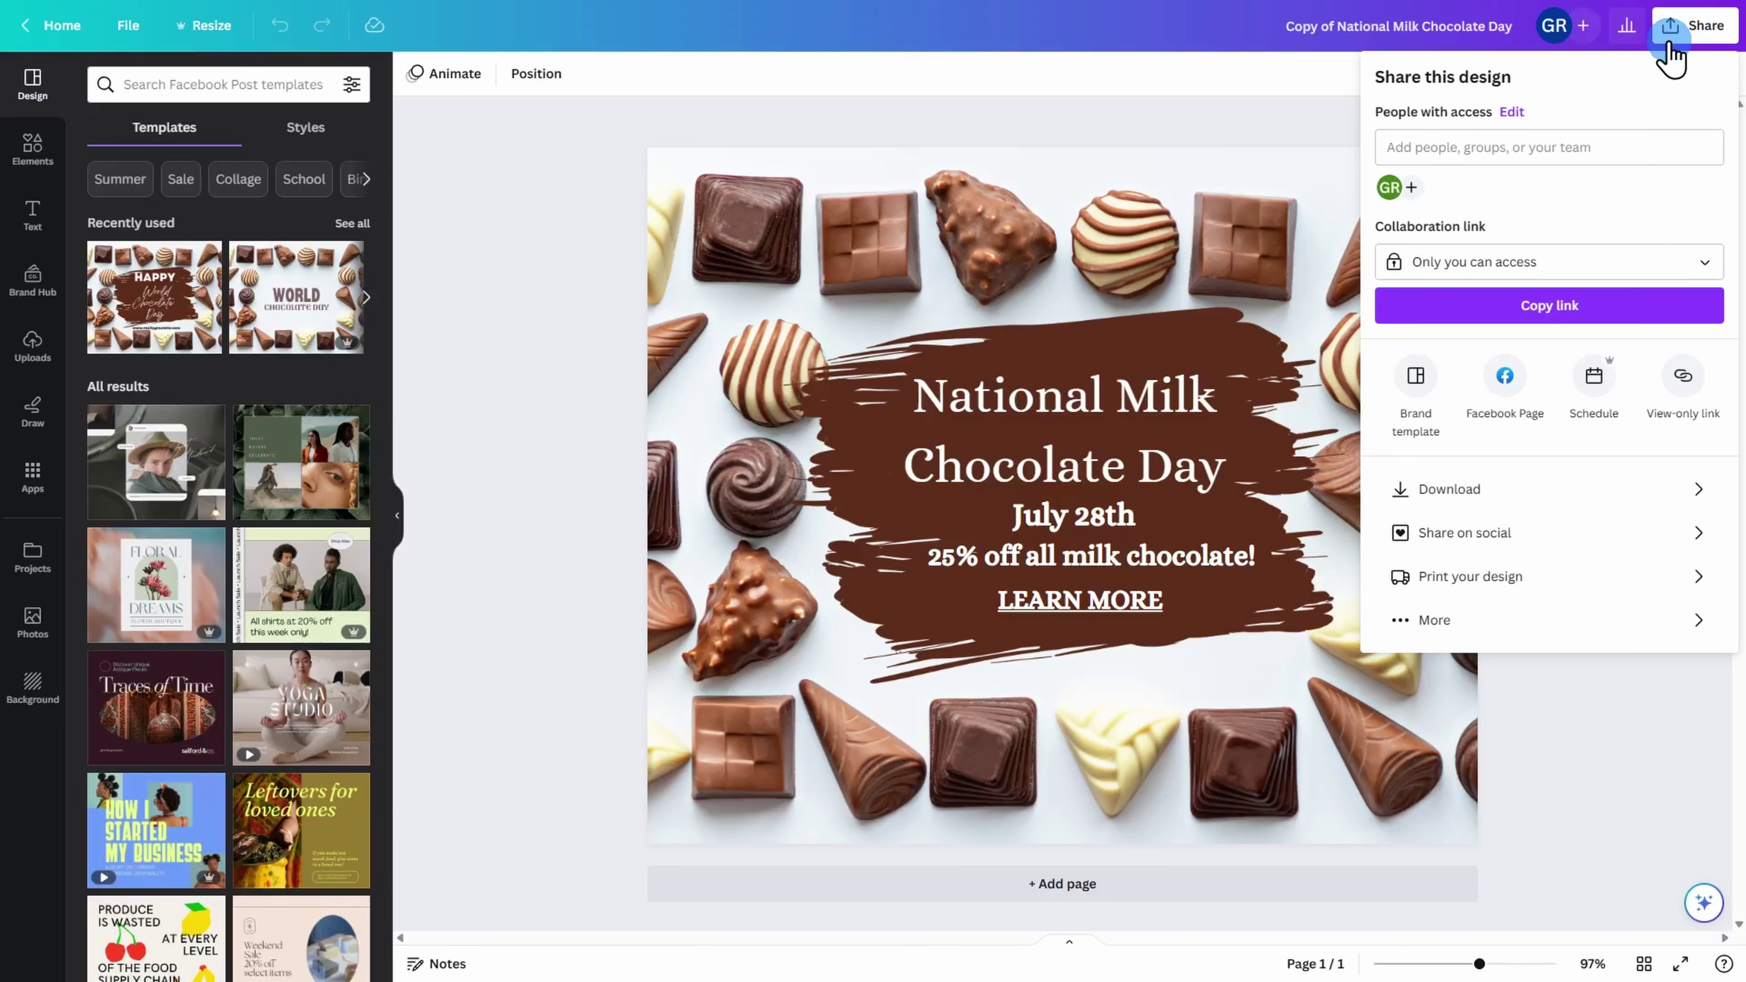
- Schedule the copied post to the Facebook Page for Thursday, Jul 27 at 08:00 AM
{"action": "left_click", "coordinate": [1595, 380]}
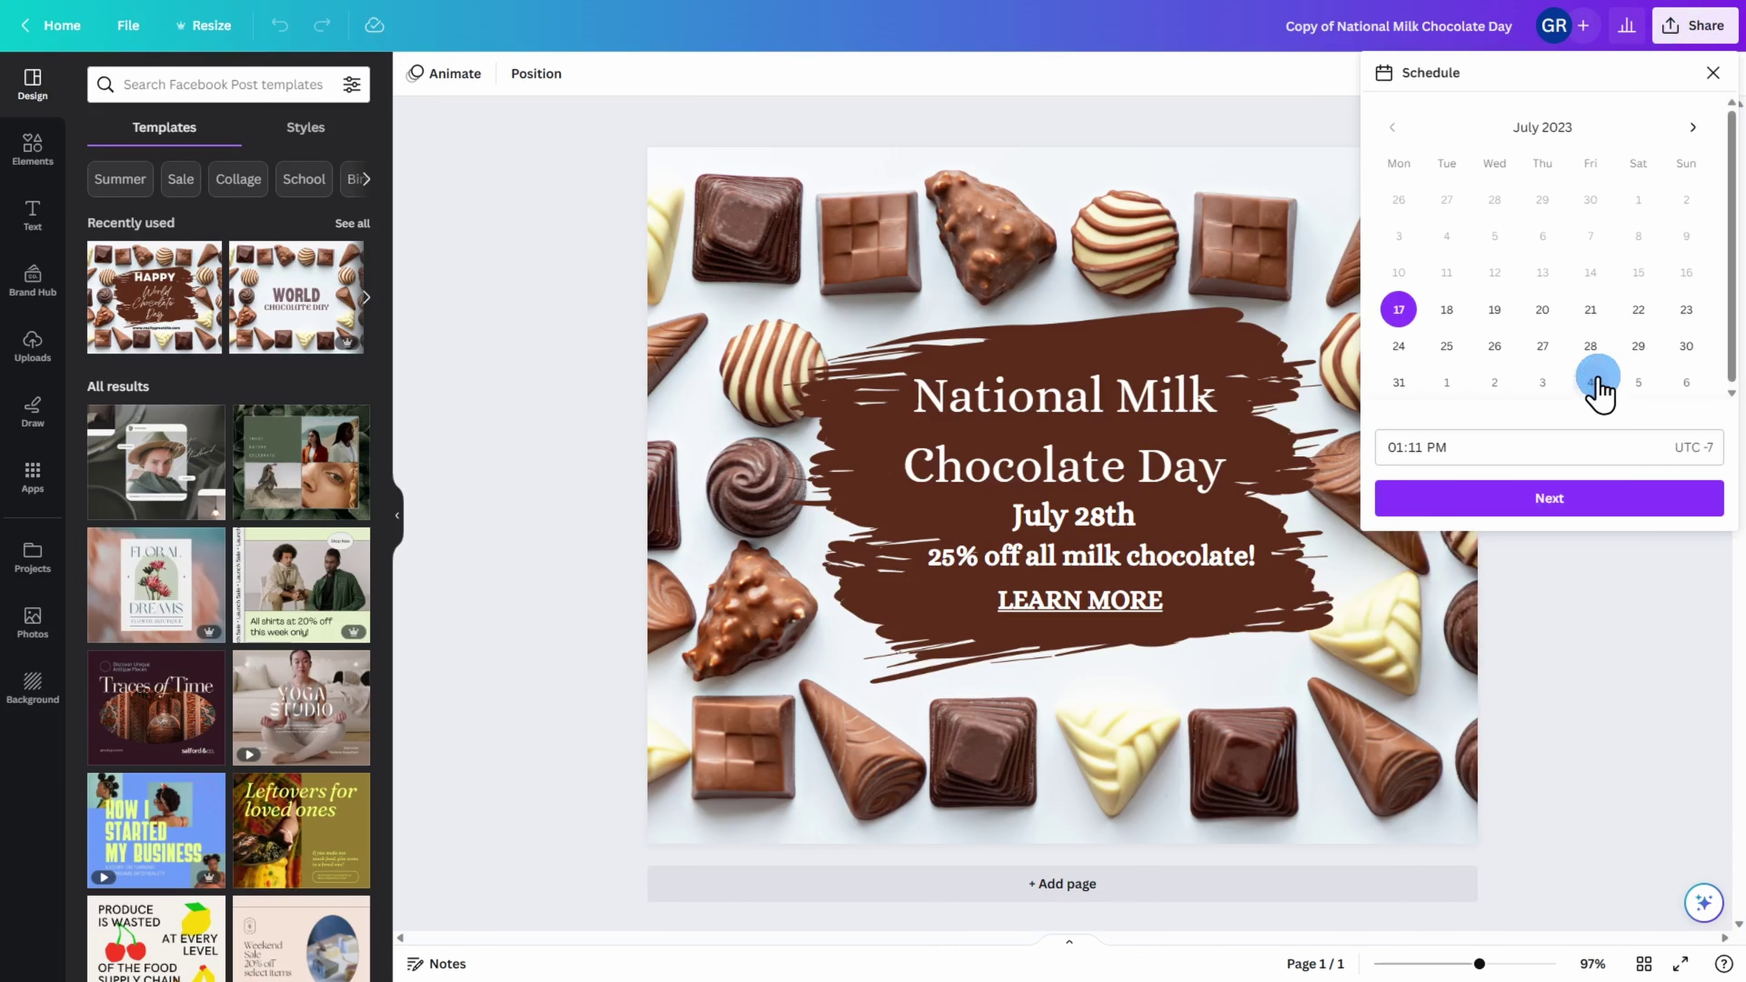
{"action": "left_click", "coordinate": [1733, 306]}
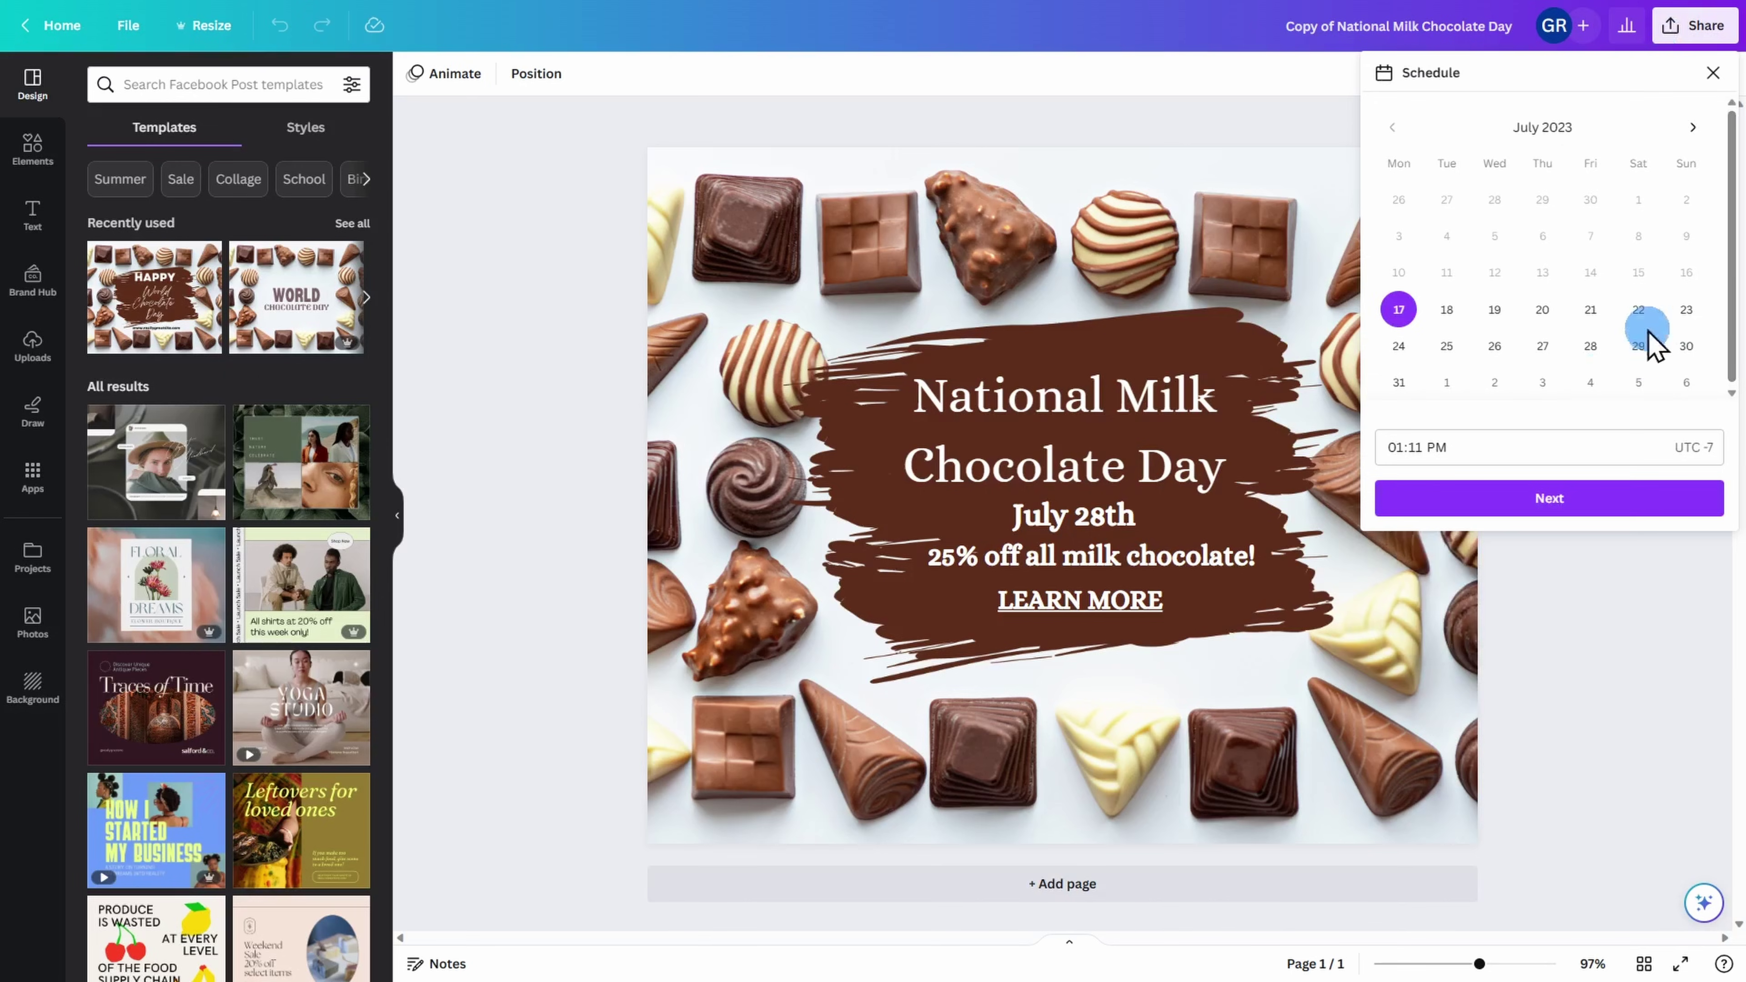
{"action": "left_click", "coordinate": [1547, 348]}
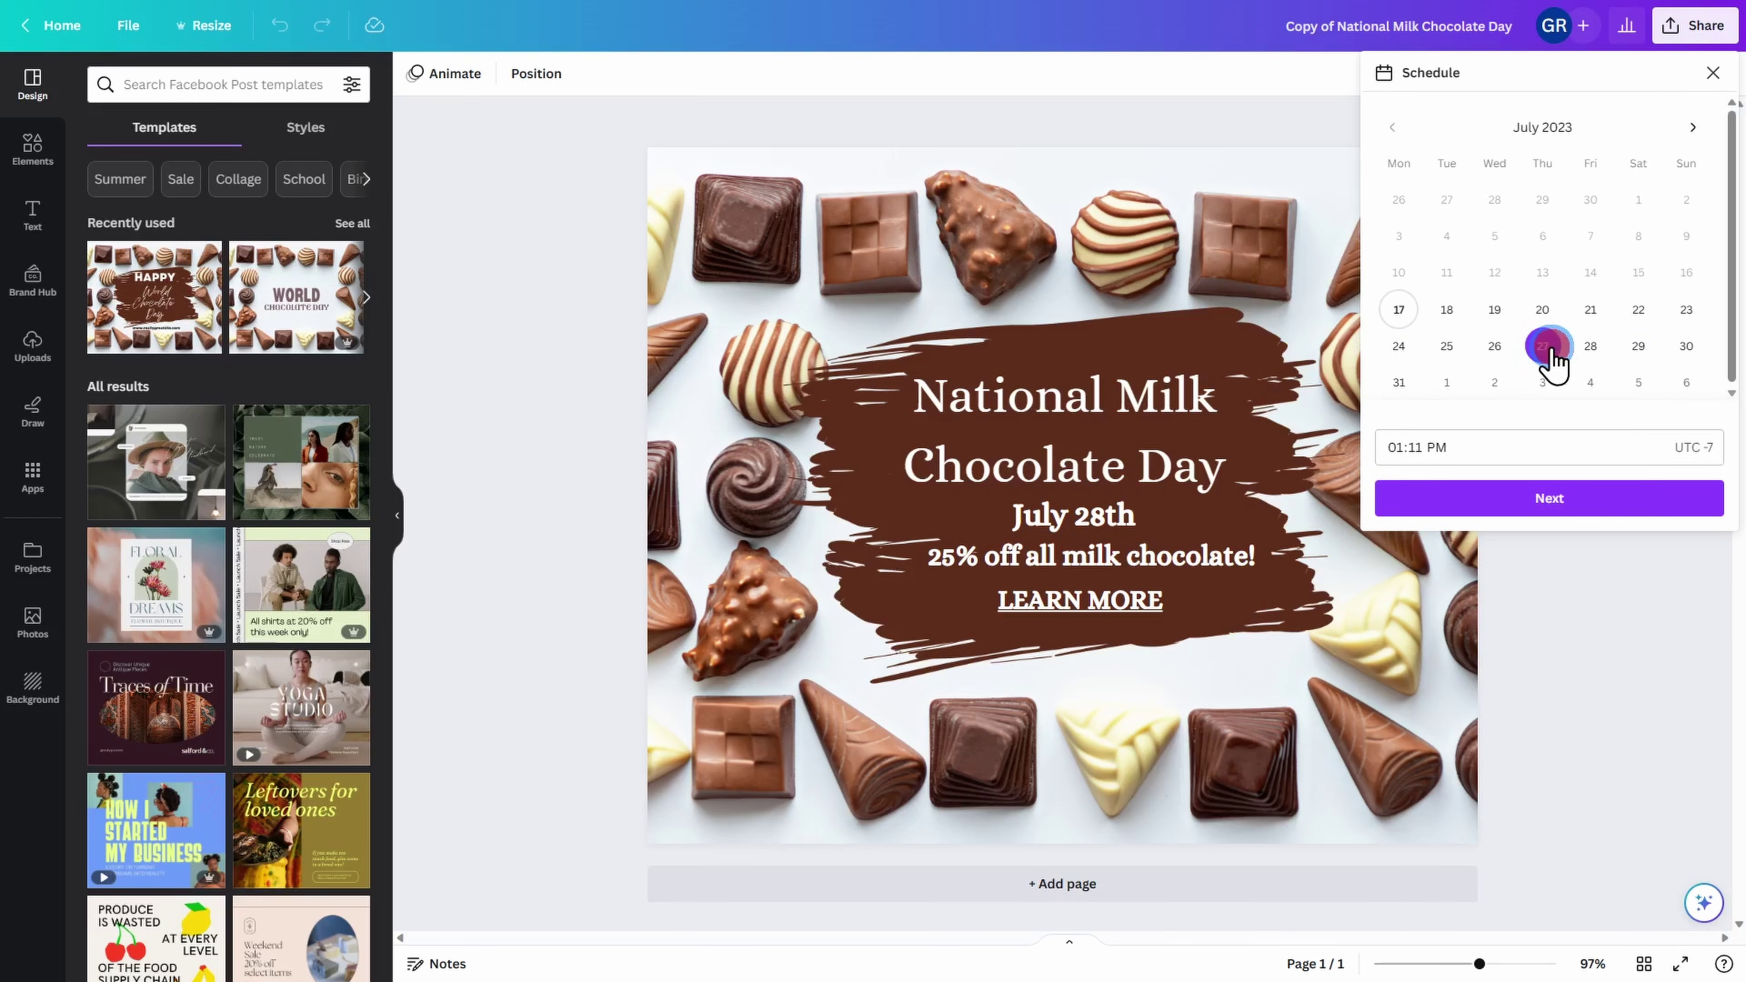
{"action": "left_click", "coordinate": [1408, 449]}
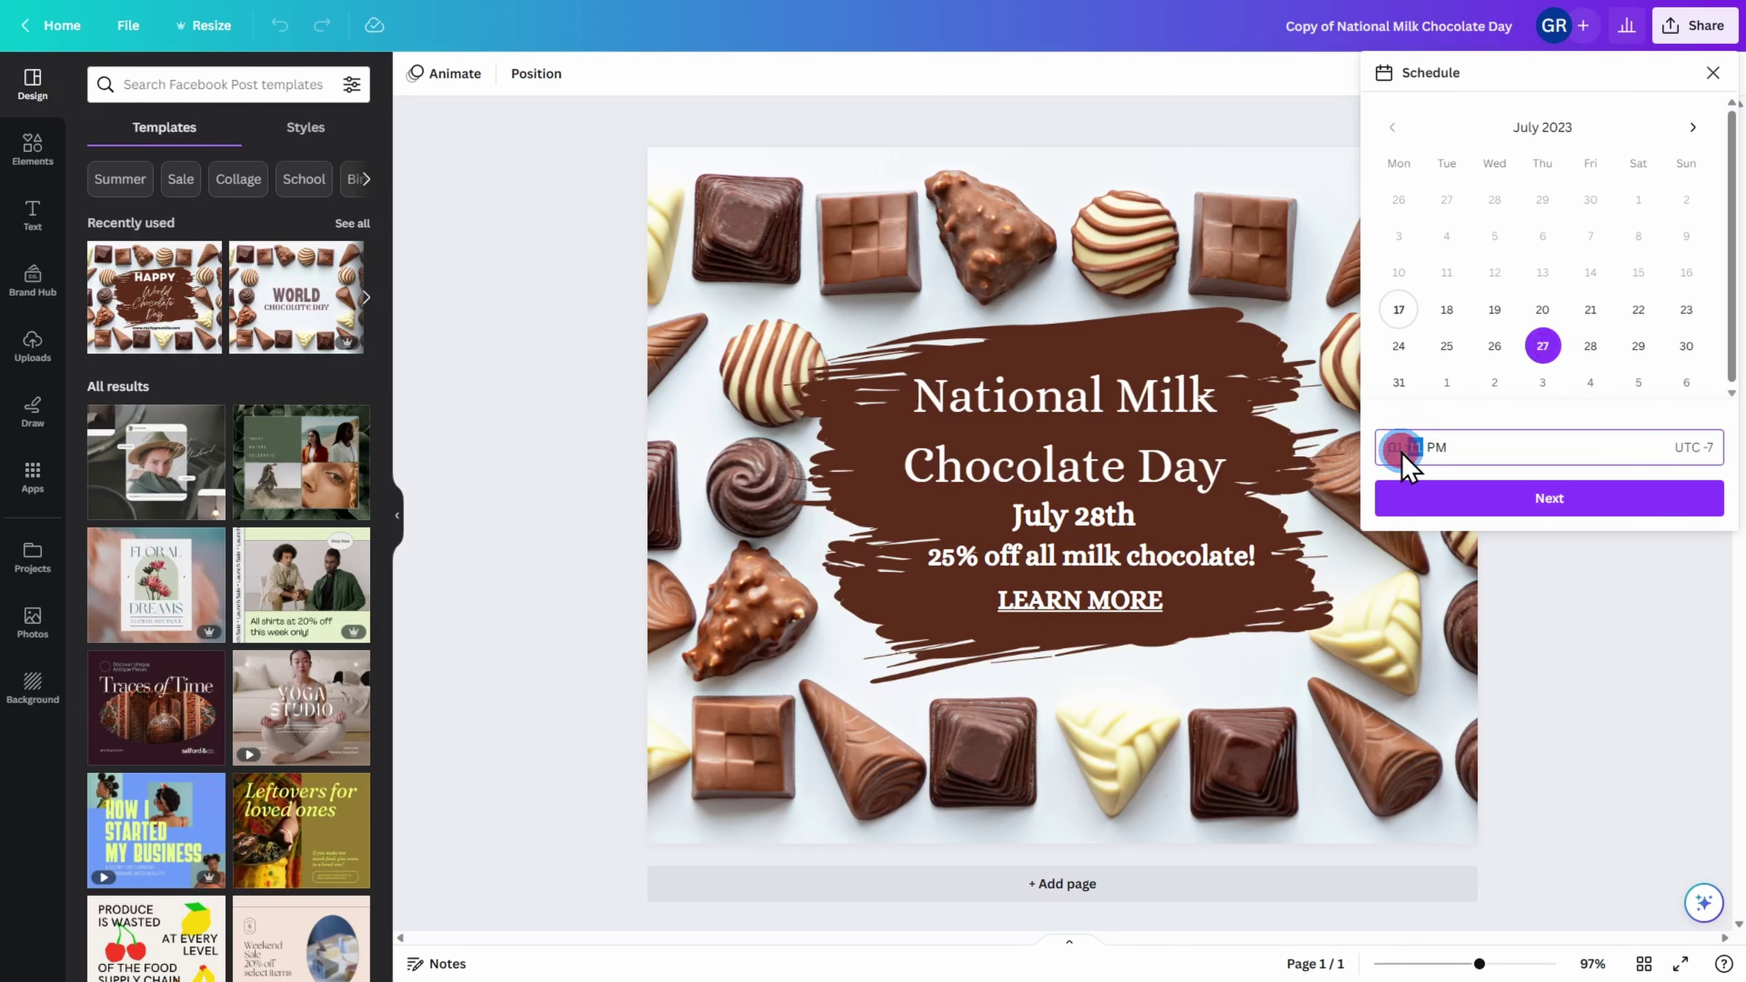
{"action": "left_click", "coordinate": [1401, 449]}
{"action": "type", "text": "08"}
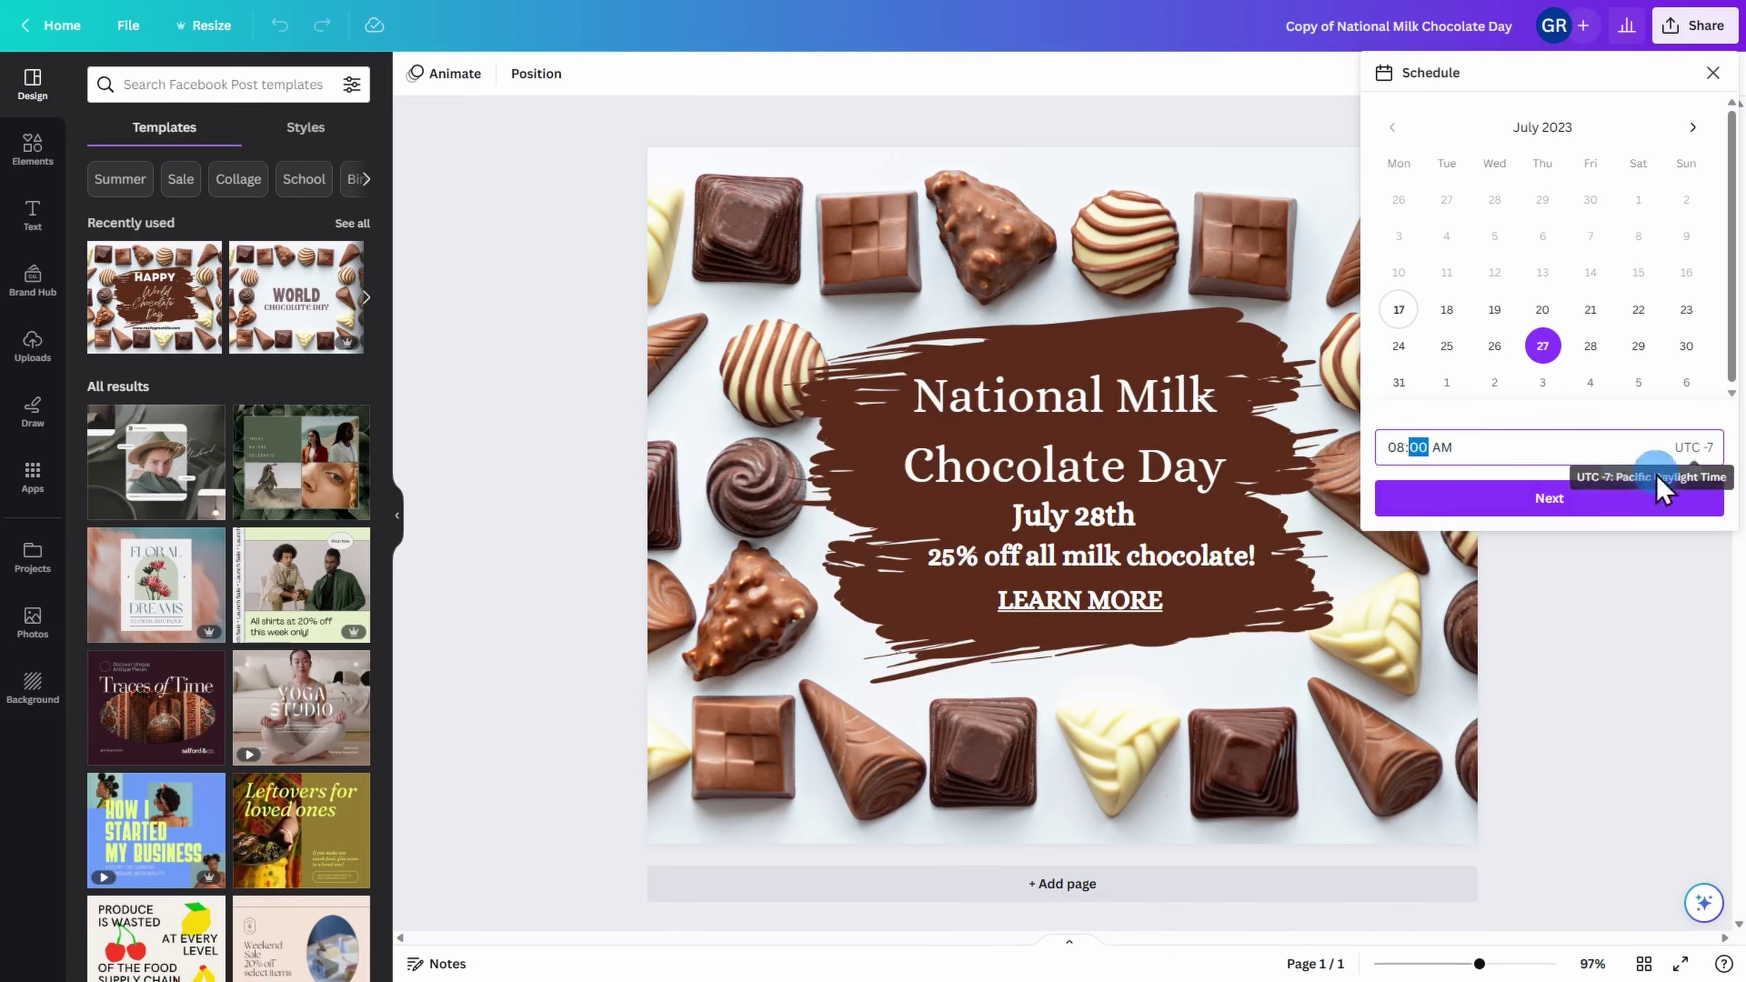
{"action": "left_click", "coordinate": [1598, 502]}
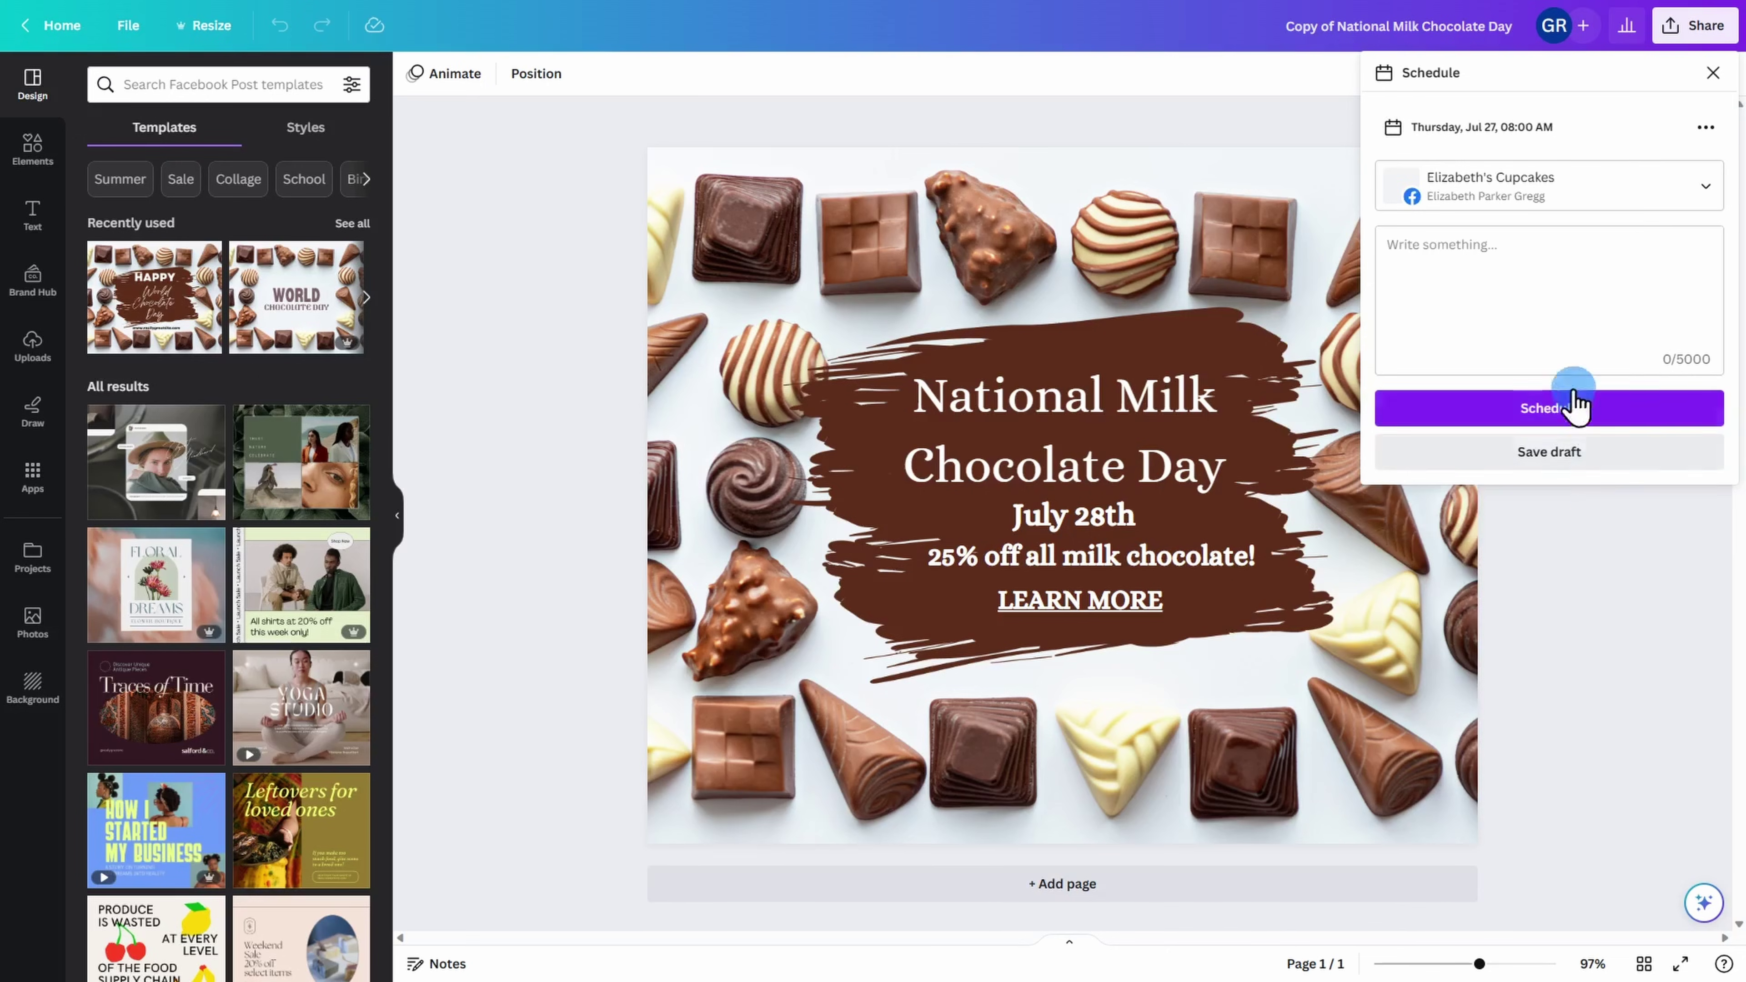
{"action": "left_click", "coordinate": [1550, 320]}
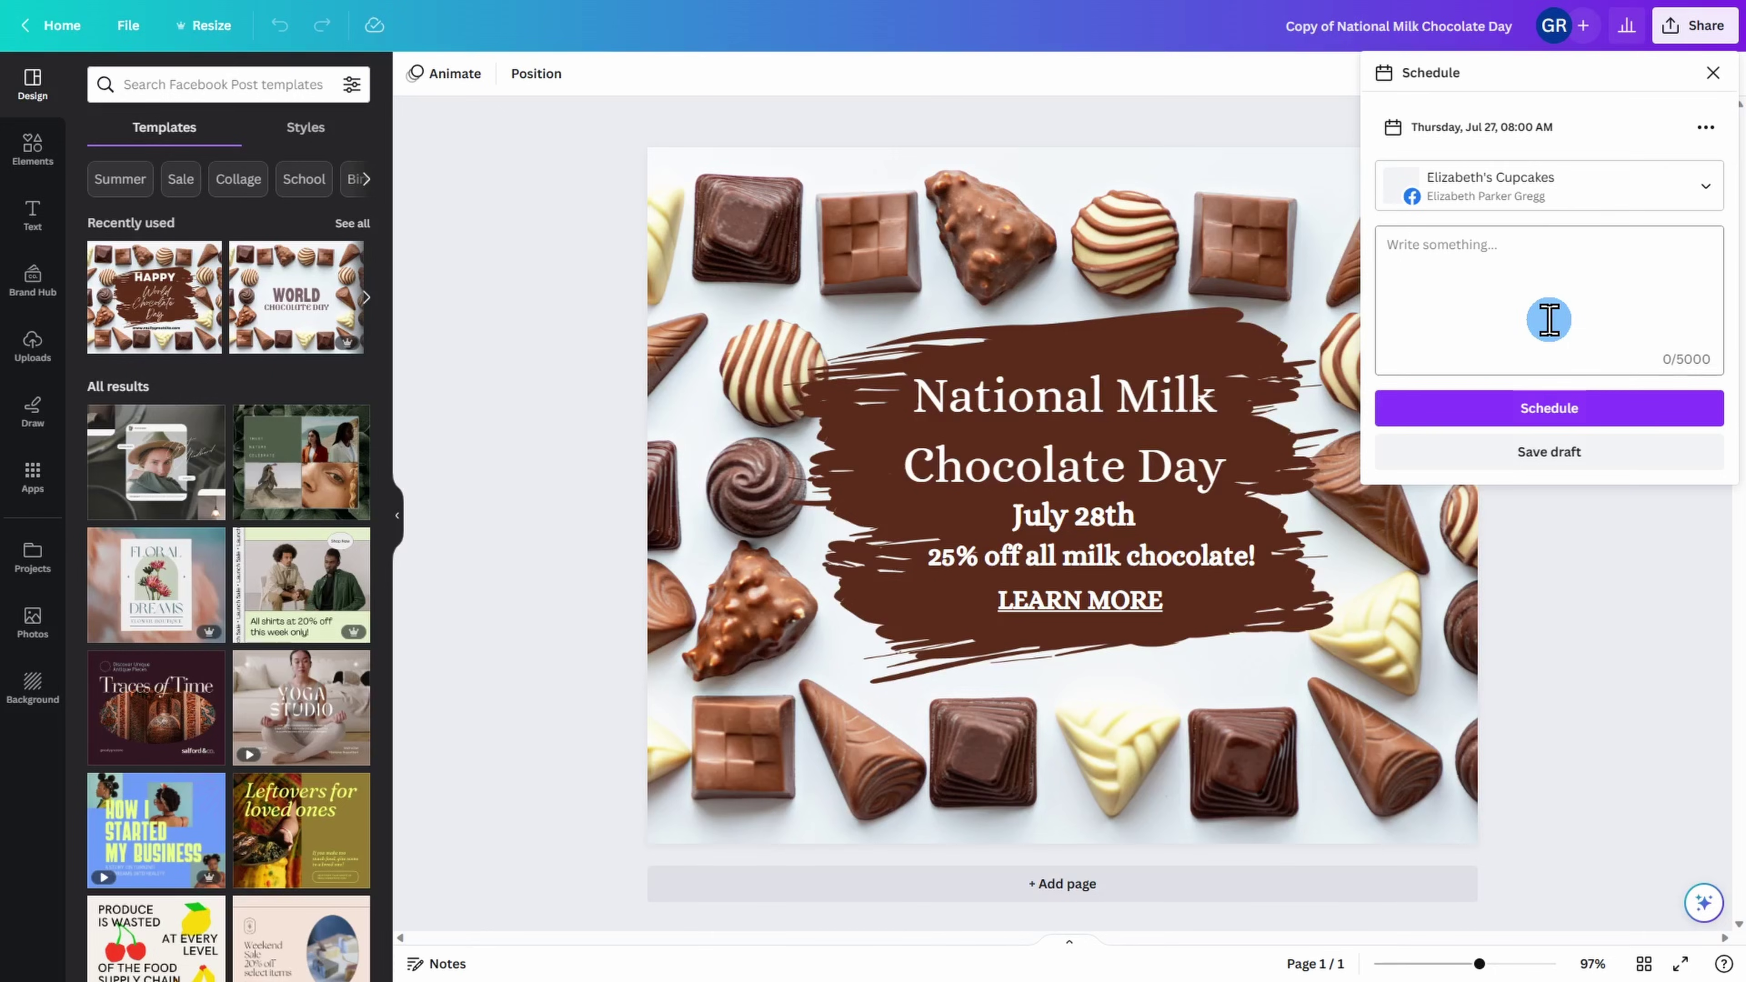
{"action": "left_click", "coordinate": [1552, 405]}
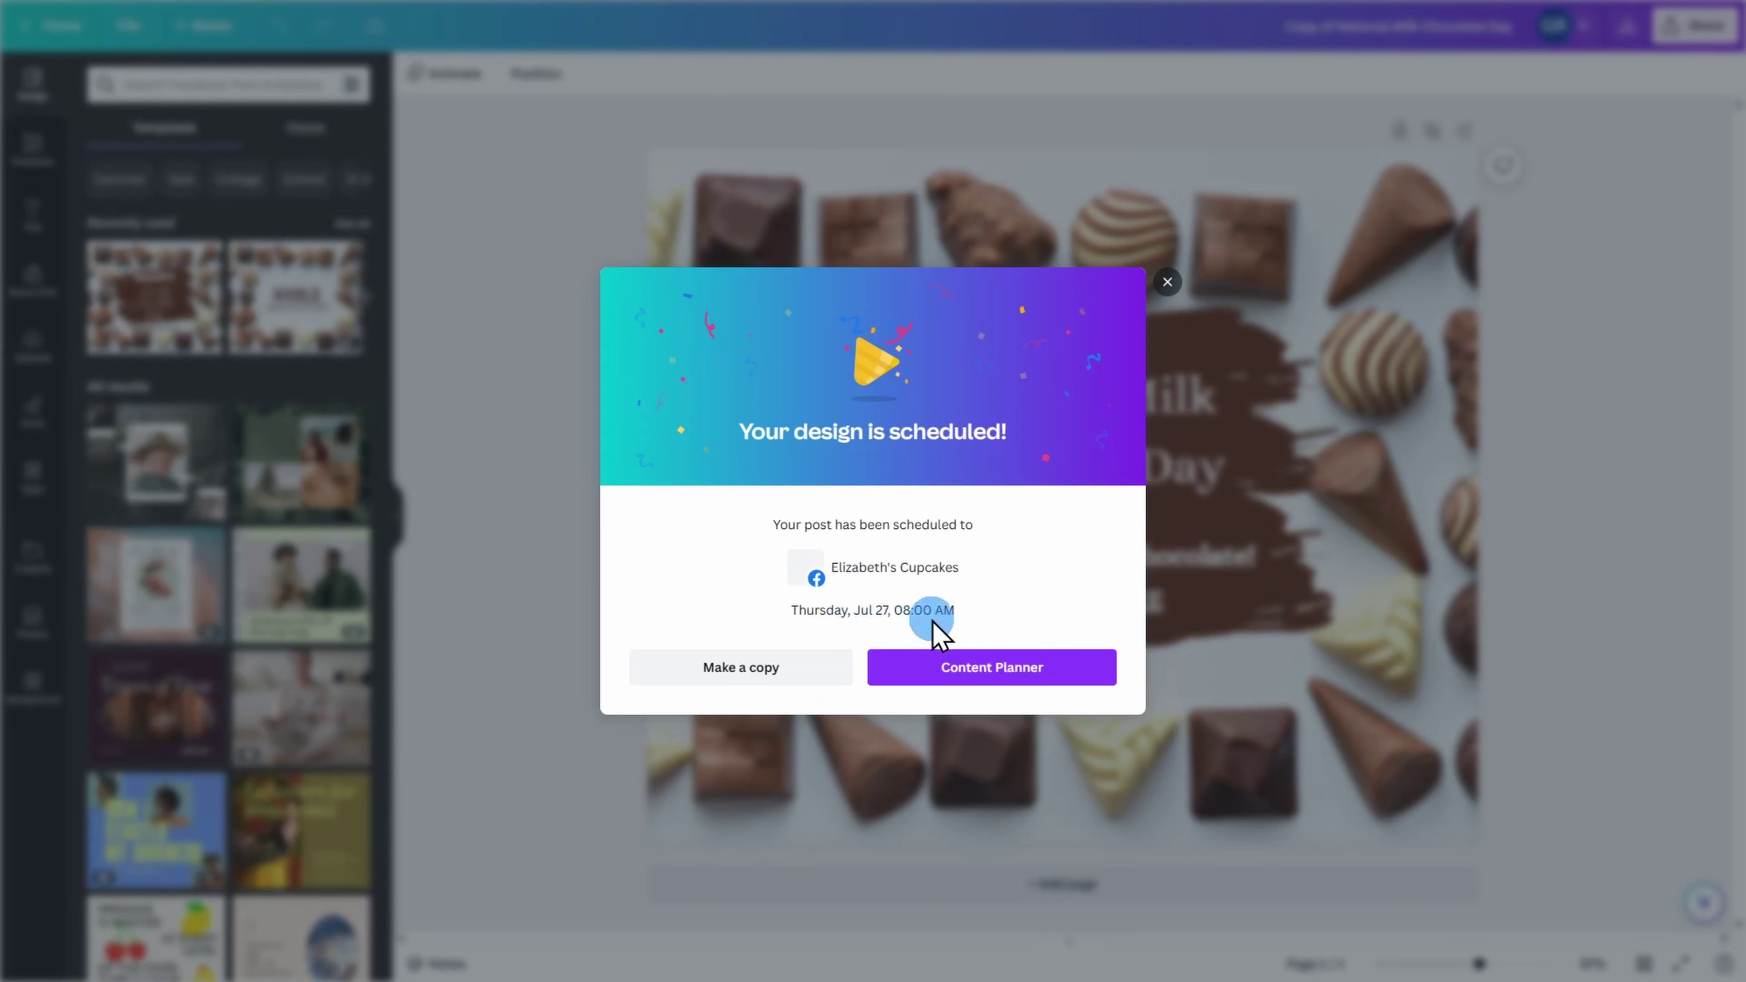
- View the scheduled Jul 27, 08:00 AM post's details in the Content Planner
{"action": "left_click", "coordinate": [939, 668]}
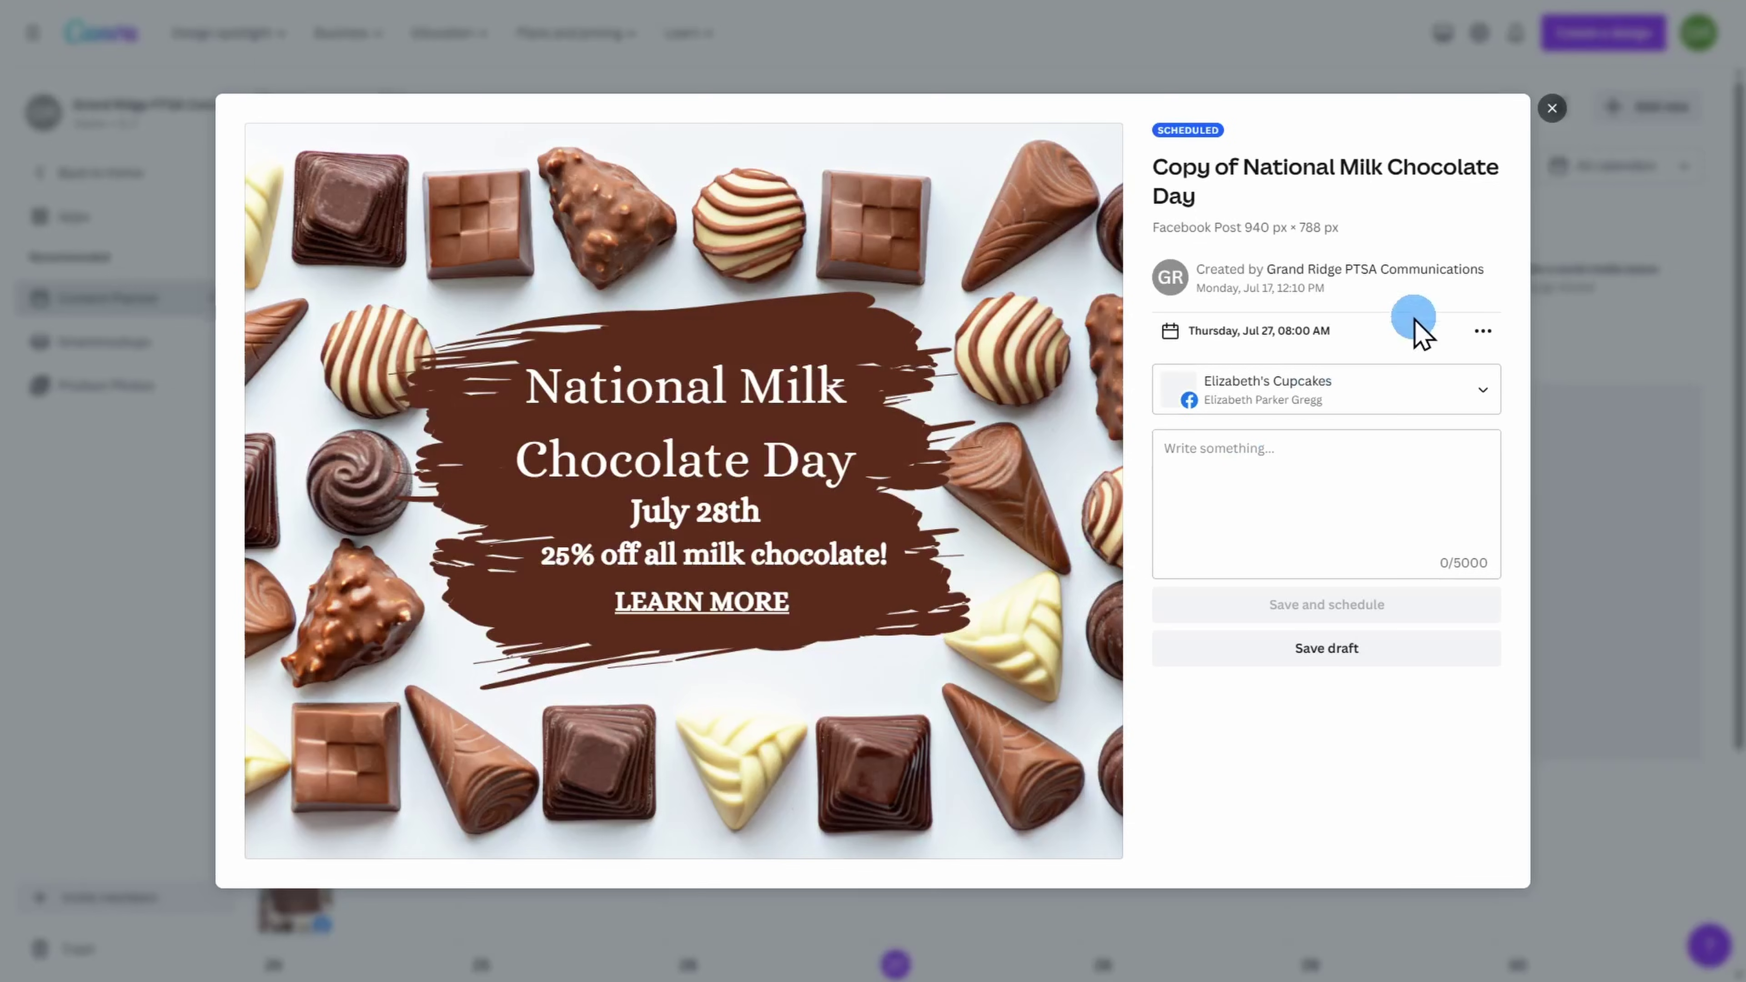
- Show the scheduled post's action options: reschedule, edit design, make a copy, delete
{"action": "left_click", "coordinate": [1485, 331]}
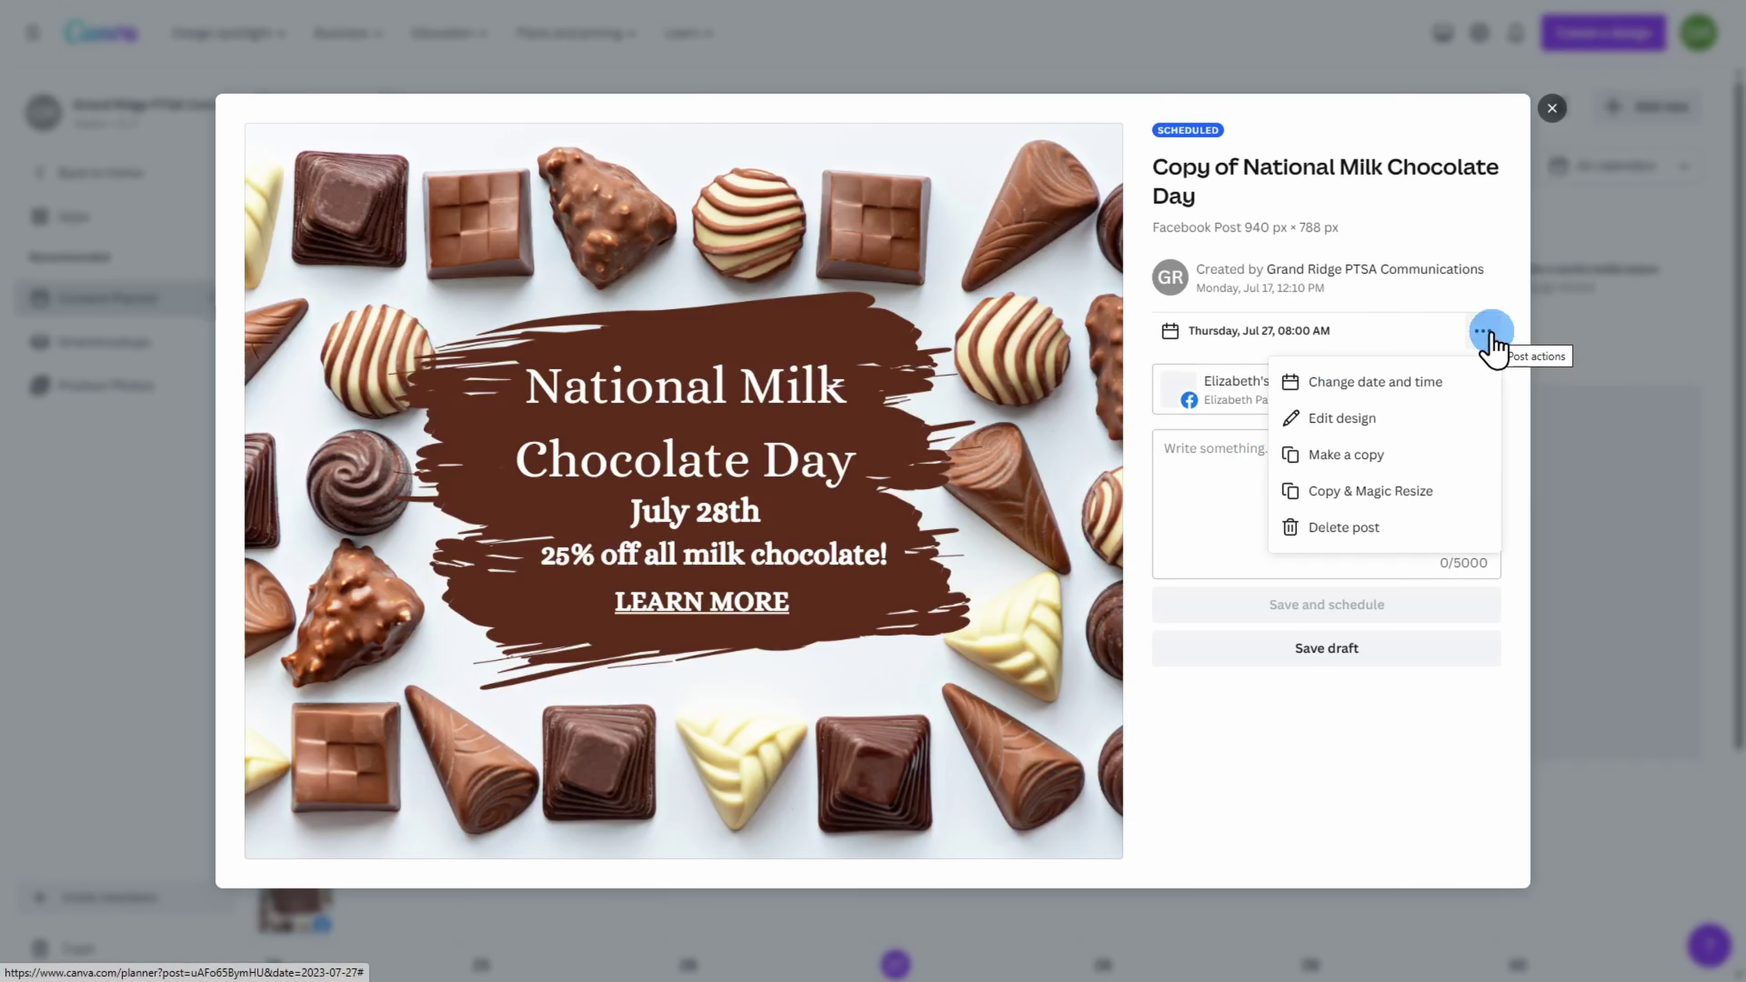